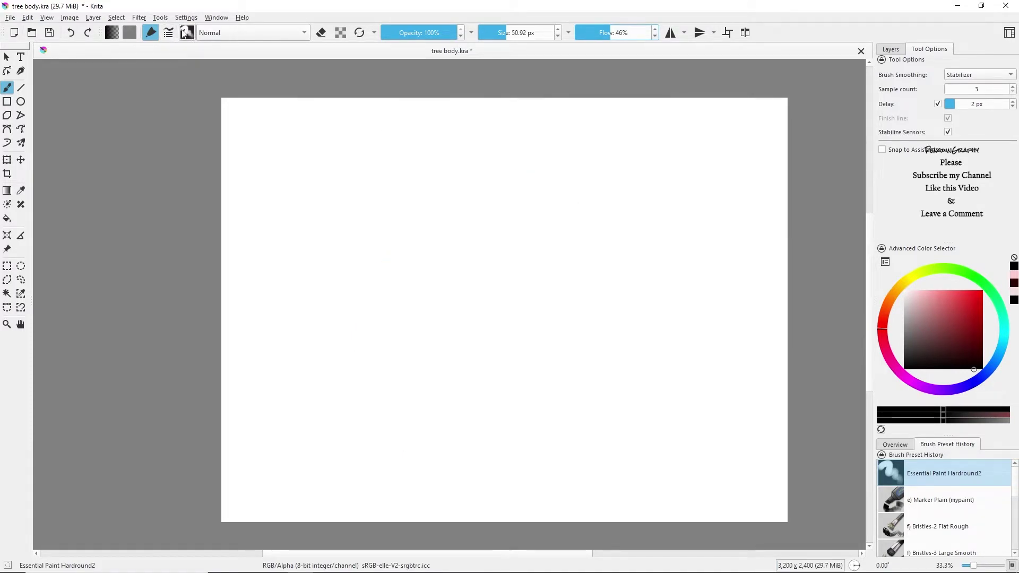
# - Choose the f) Bristles-2 Flat Rough brush preset and paint black test strokes for a trunk with a diagonal branch on its right
pyautogui.click(188, 33)
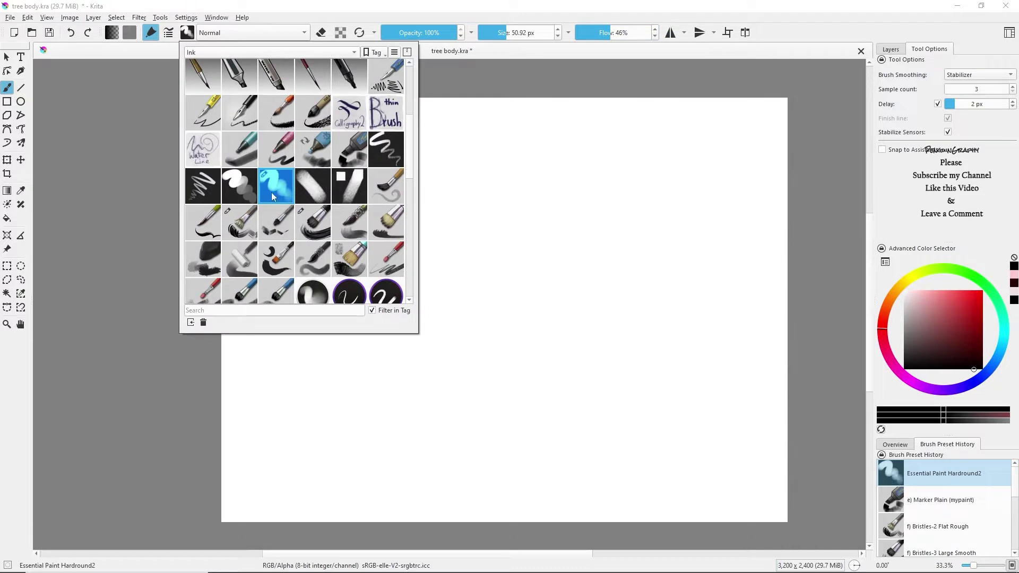
pyautogui.click(240, 237)
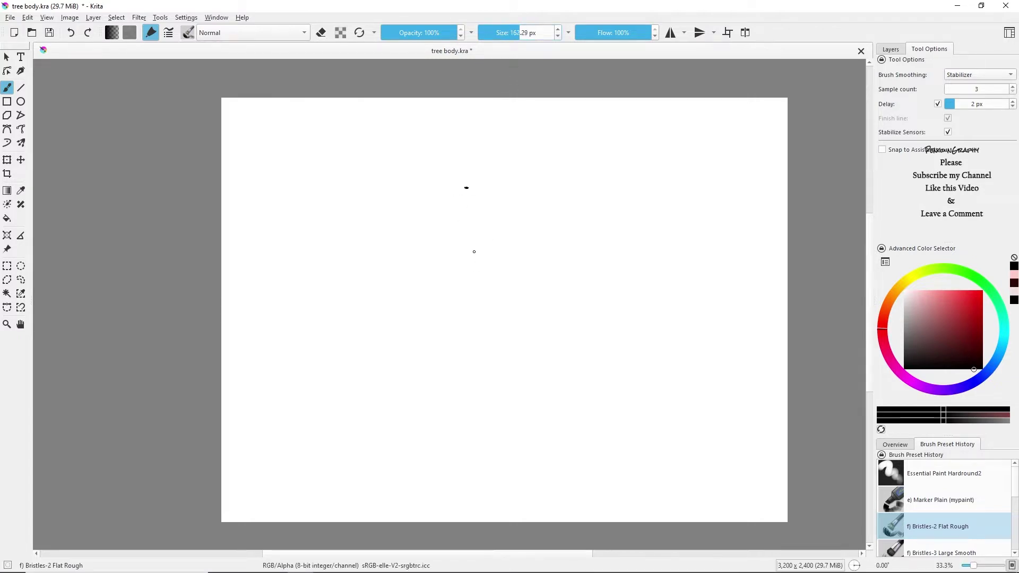
pyautogui.moveTo(467, 188)
pyautogui.mouseDown()
pyautogui.moveTo(475, 410)
pyautogui.moveTo(458, 377)
pyautogui.mouseUp()
pyautogui.moveTo(499, 159)
pyautogui.mouseDown()
pyautogui.moveTo(460, 345)
pyautogui.moveTo(459, 408)
pyautogui.mouseUp()
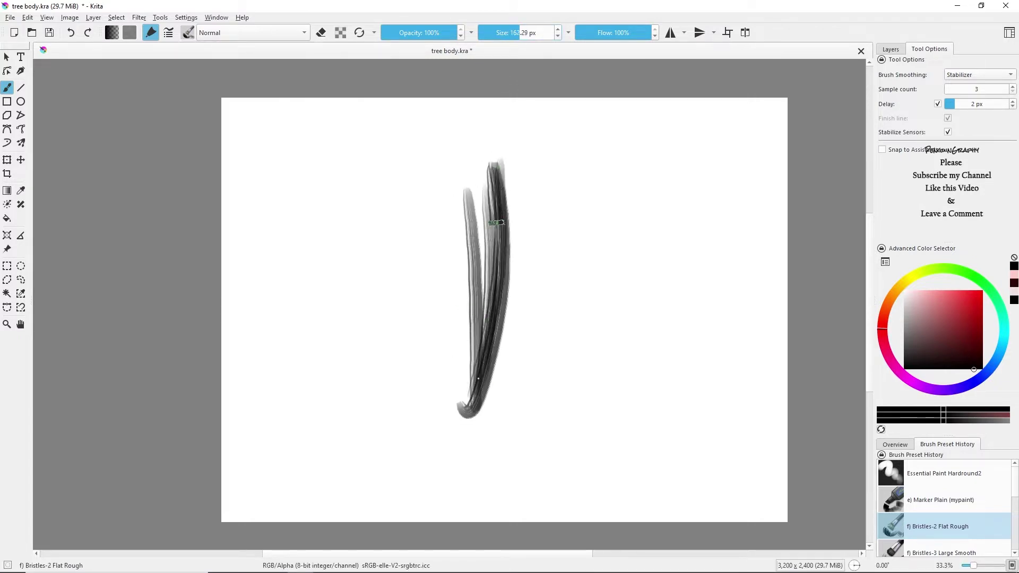
pyautogui.moveTo(496, 223); pyautogui.dragTo(449, 377)
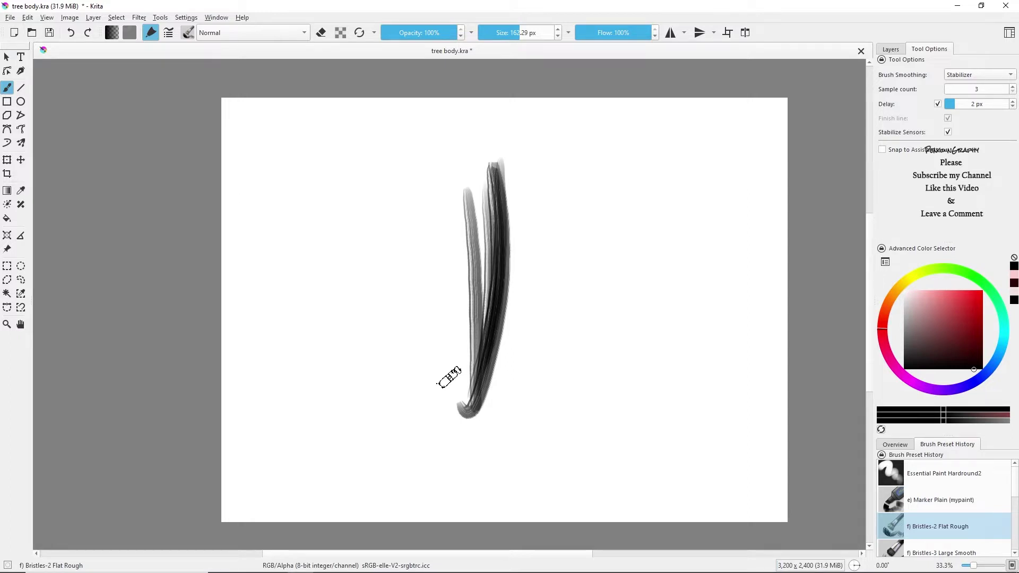
pyautogui.moveTo(504, 288); pyautogui.dragTo(594, 161)
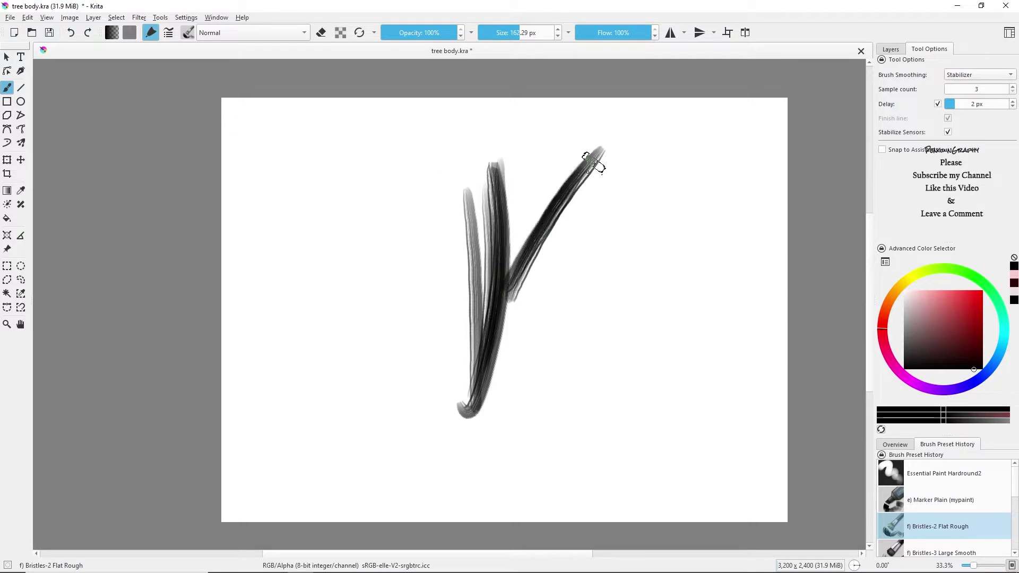
# - Reduce the brush size to 53.86 px and paint thinner forked branches on the left side of the trunk
pyautogui.scroll(4, 532, 229)
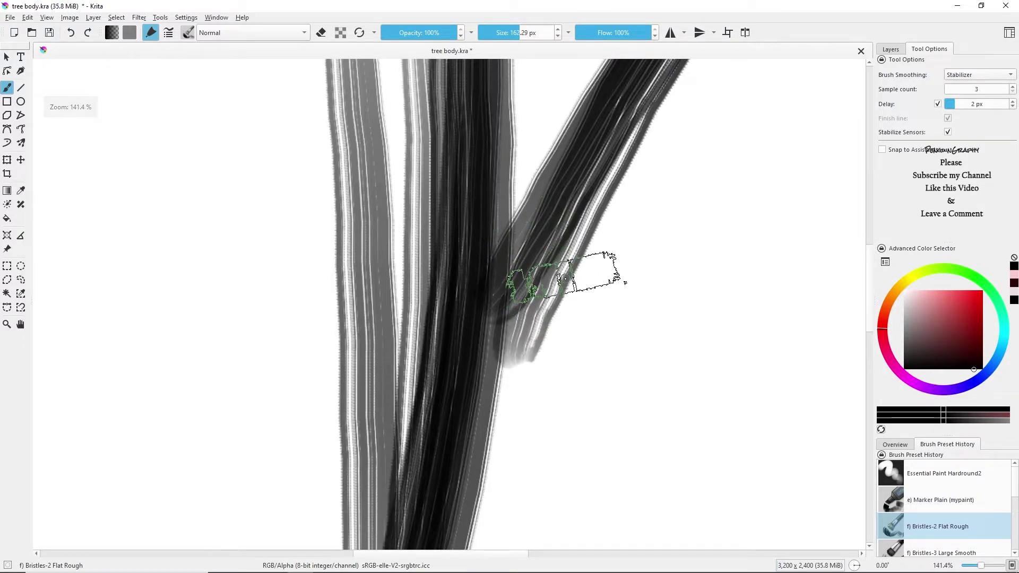
pyautogui.click(507, 33)
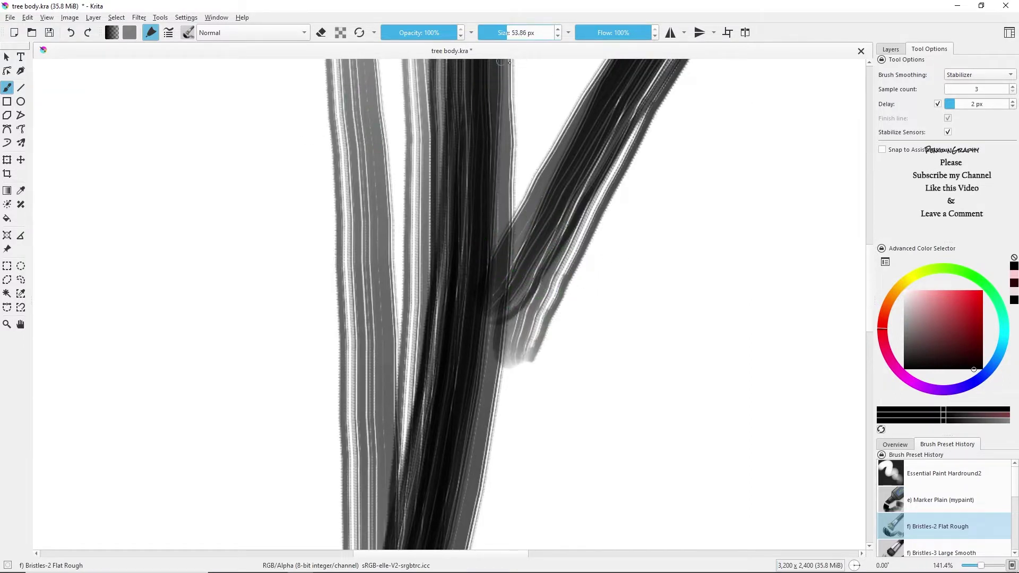
pyautogui.moveTo(366, 333); pyautogui.dragTo(290, 132)
pyautogui.moveTo(319, 275)
pyautogui.mouseDown()
pyautogui.moveTo(186, 87)
pyautogui.moveTo(209, 193)
pyautogui.moveTo(345, 340)
pyautogui.mouseUp()
pyautogui.moveTo(227, 239)
pyautogui.mouseDown()
pyautogui.moveTo(343, 324)
pyautogui.moveTo(378, 386)
pyautogui.moveTo(307, 289)
pyautogui.moveTo(325, 250)
pyautogui.mouseUp()
pyautogui.moveTo(400, 425)
pyautogui.mouseDown()
pyautogui.moveTo(364, 353)
pyautogui.moveTo(378, 322)
pyautogui.moveTo(392, 462)
pyautogui.moveTo(379, 249)
pyautogui.moveTo(383, 450)
pyautogui.moveTo(353, 234)
pyautogui.moveTo(363, 282)
pyautogui.moveTo(367, 232)
pyautogui.mouseUp()
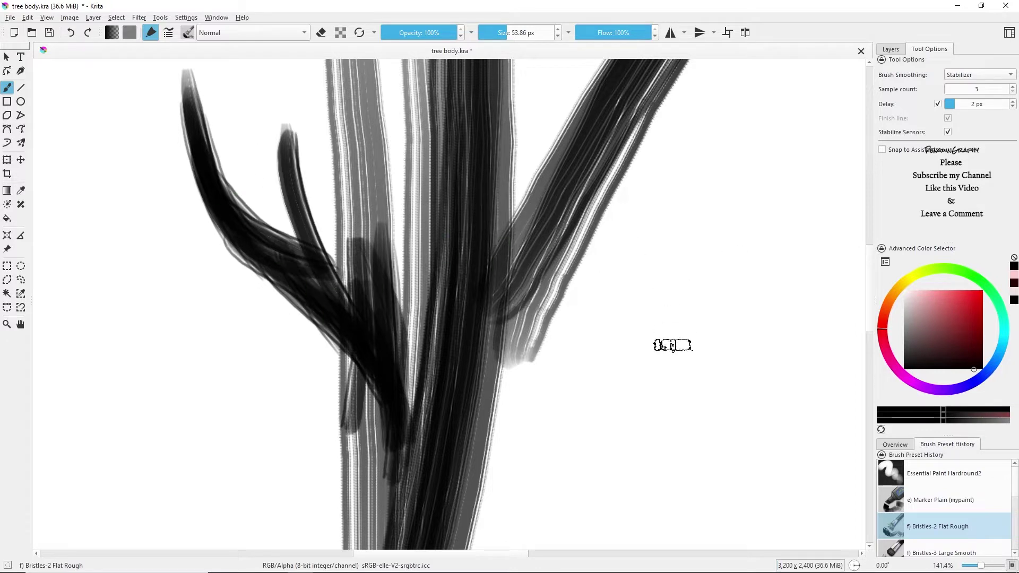
# - Paint vertical black strokes beside the tree and cross them with a muted red stroke, with alpha locked on Paint Layer 1
pyautogui.moveTo(706, 127)
pyautogui.mouseDown()
pyautogui.moveTo(704, 468)
pyautogui.moveTo(712, 209)
pyautogui.moveTo(732, 480)
pyautogui.mouseUp()
pyautogui.moveTo(741, 158); pyautogui.dragTo(743, 480)
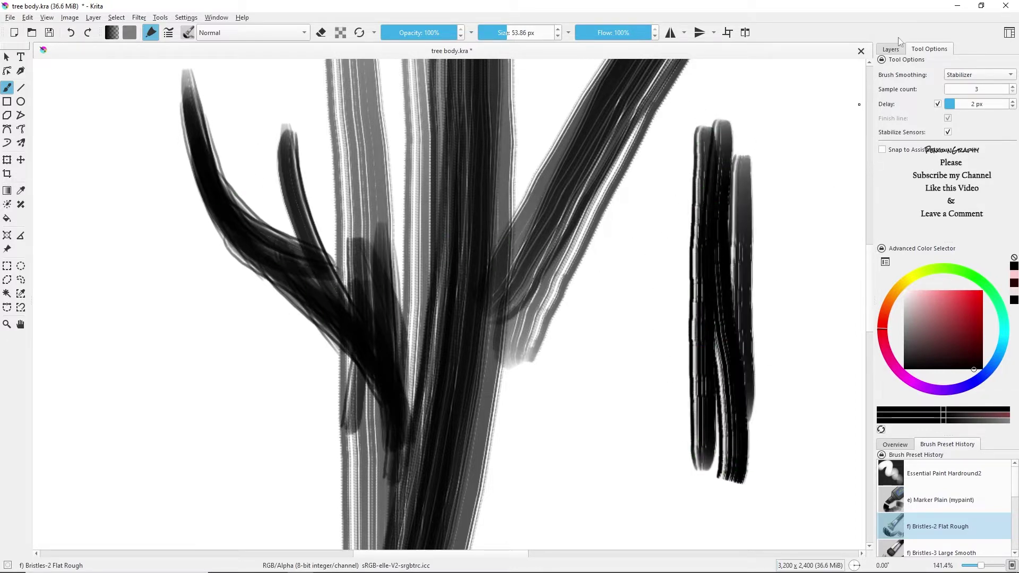
pyautogui.click(892, 49)
pyautogui.click(943, 315)
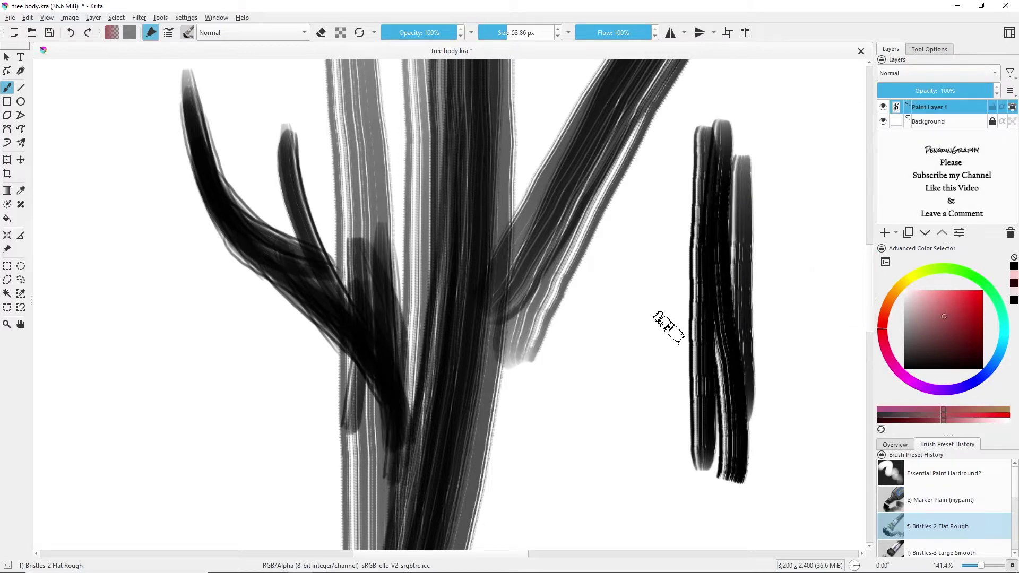
pyautogui.moveTo(690, 307); pyautogui.dragTo(751, 244)
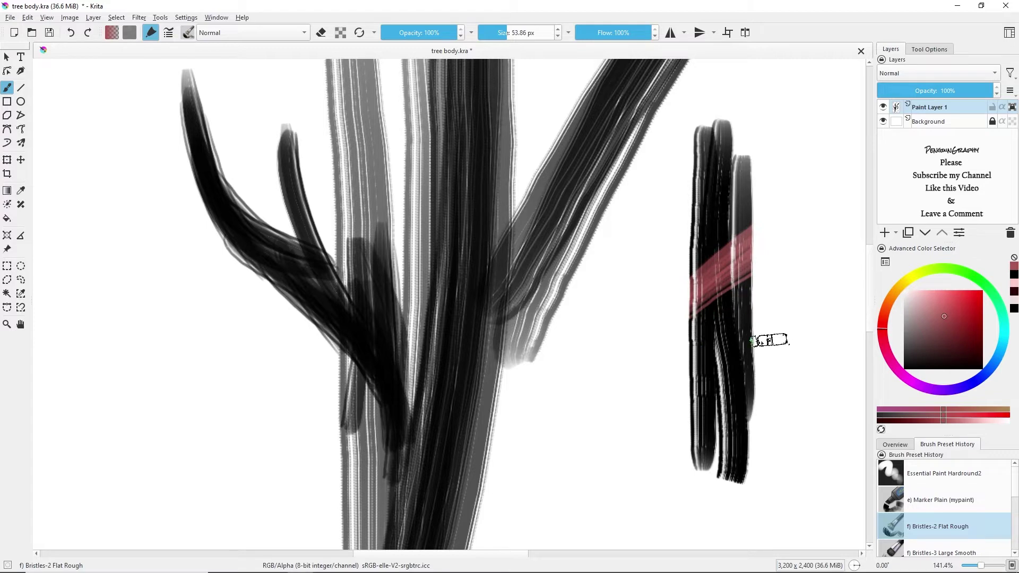
# - Turn off the alpha lock on Paint Layer 1 and clear all of the layer's test strokes, leaving nothing selected
pyautogui.click(1012, 111)
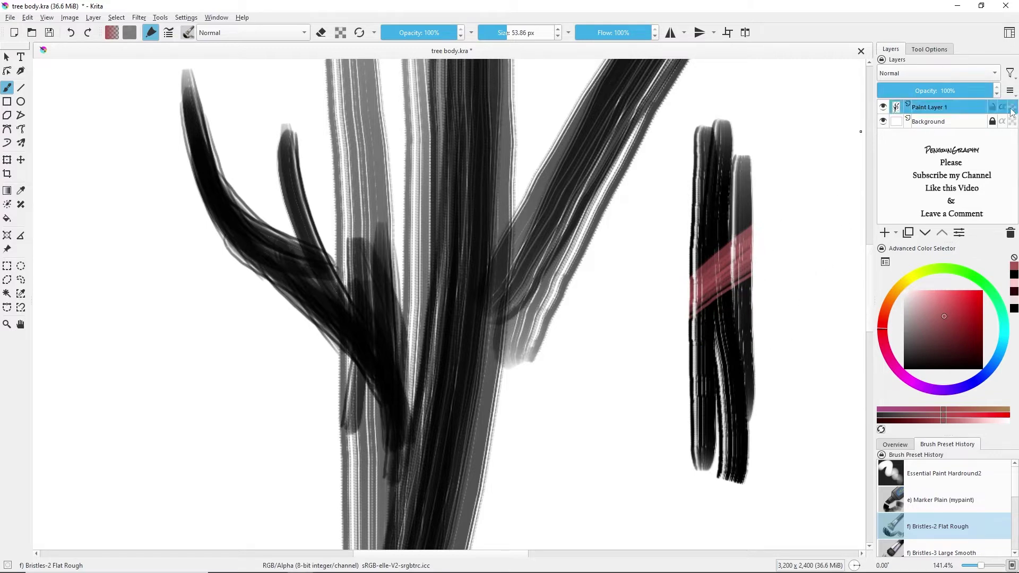
pyautogui.scroll(-3, 637, 229)
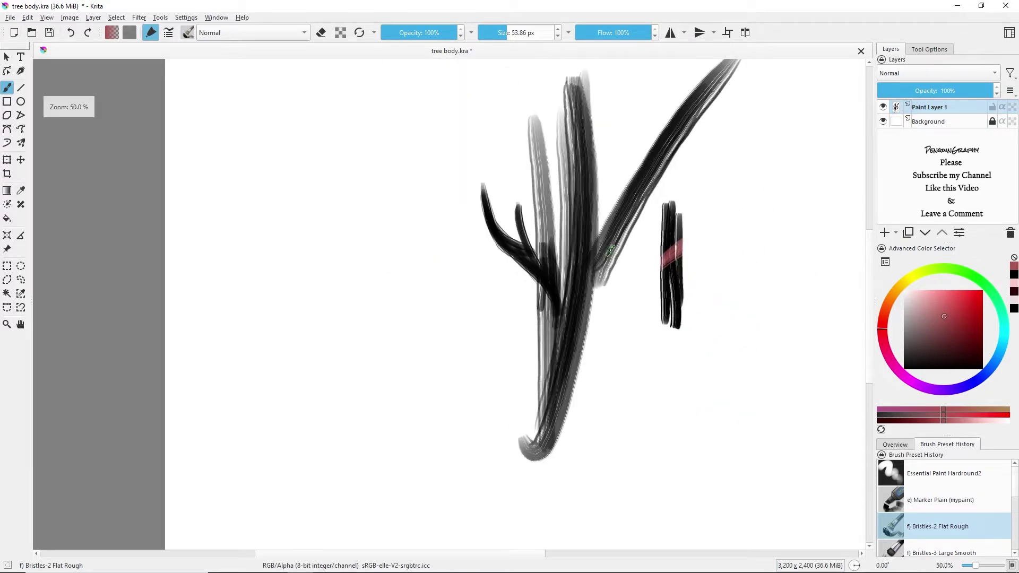
pyautogui.hotkey('ctrl', 'a')
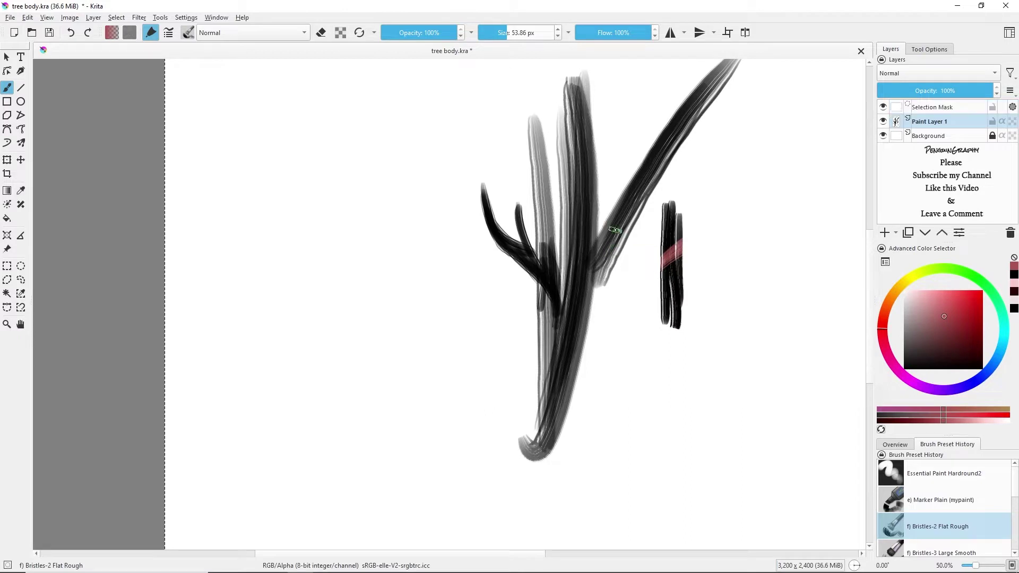
pyautogui.press('Delete')
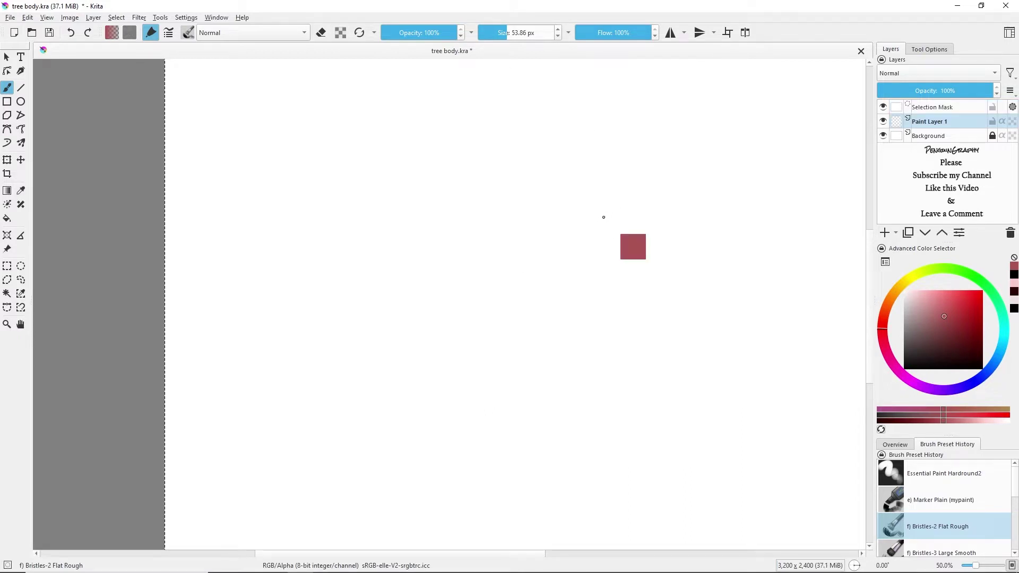
pyautogui.hotkey('ctrl', 'shift', 'a')
pyautogui.scroll(-2, 430, 287)
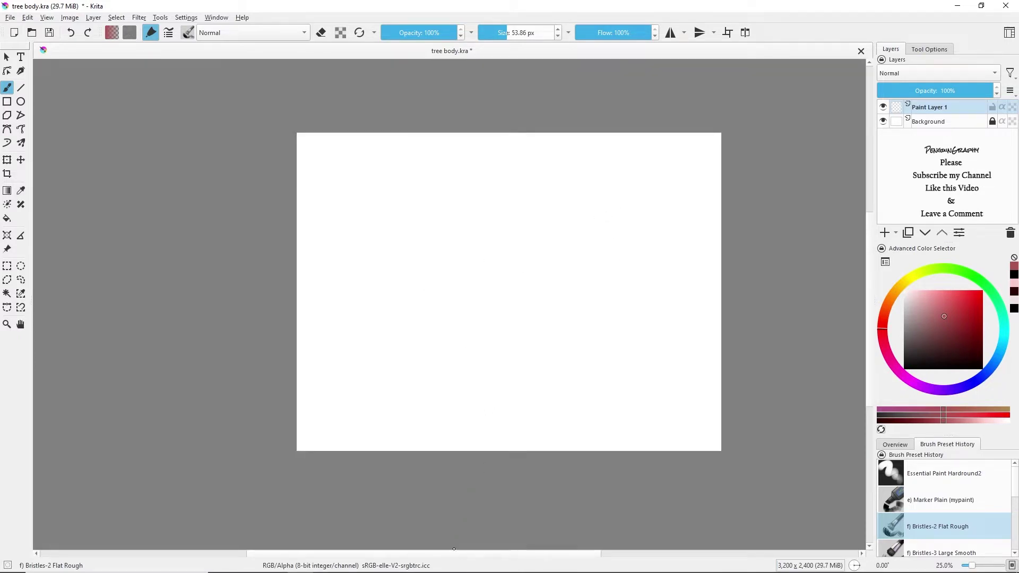
pyautogui.moveTo(462, 556); pyautogui.dragTo(482, 545)
pyautogui.scroll(1, 397, 320)
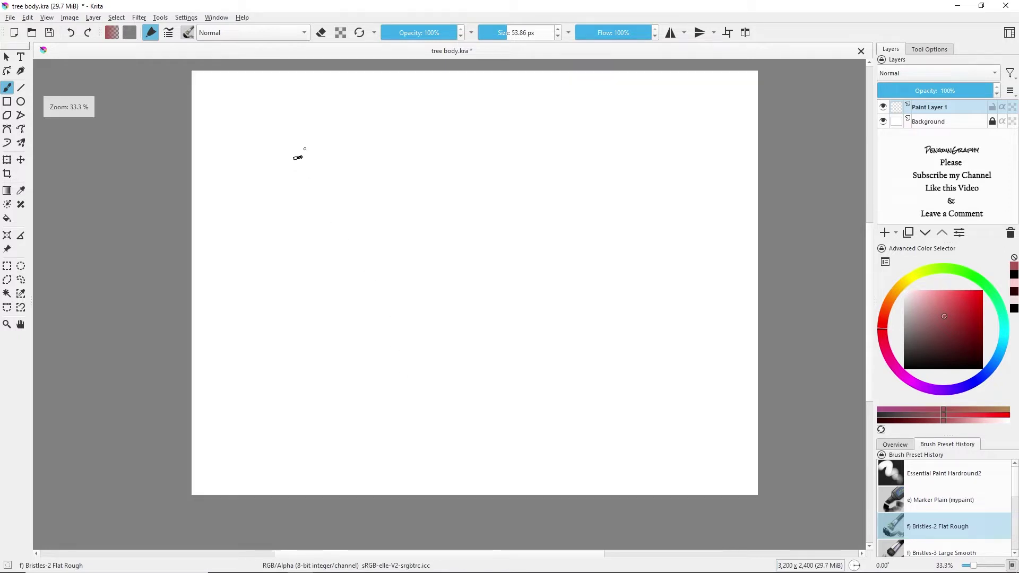
# - Try the Essential Paint Skin Brush at a reduced size with two diagonal red strokes, and undo both strokes
pyautogui.click(189, 32)
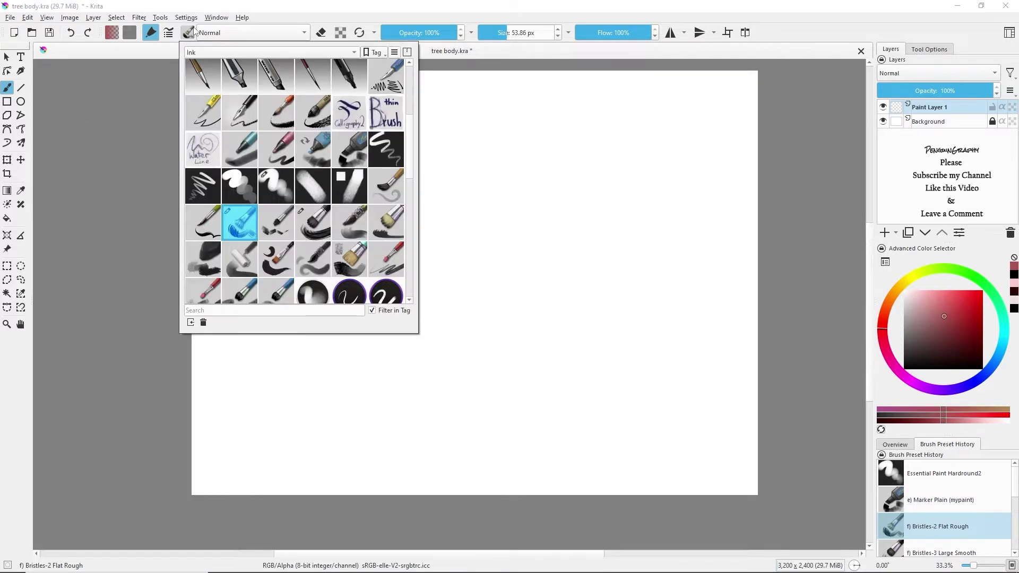
pyautogui.click(352, 195)
pyautogui.click(318, 192)
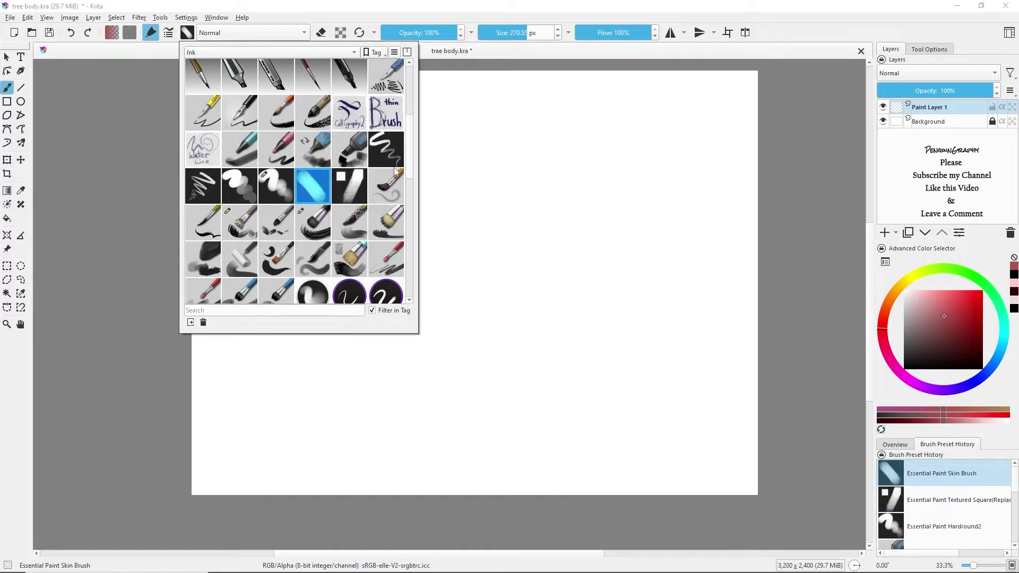
pyautogui.moveTo(530, 33); pyautogui.dragTo(512, 32)
pyautogui.moveTo(362, 314); pyautogui.dragTo(513, 159)
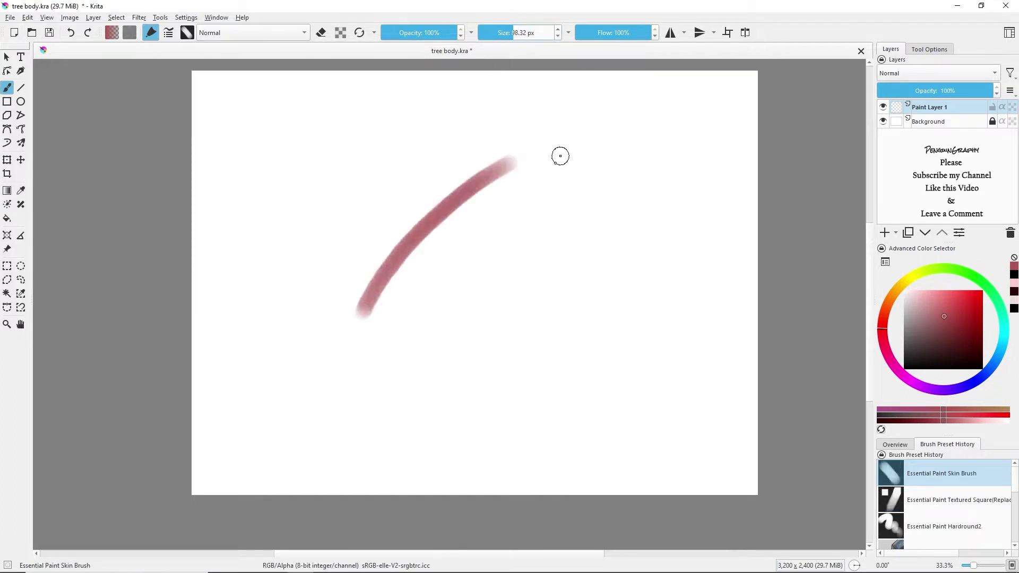
pyautogui.moveTo(409, 322); pyautogui.dragTo(560, 179)
pyautogui.press('ctrl')
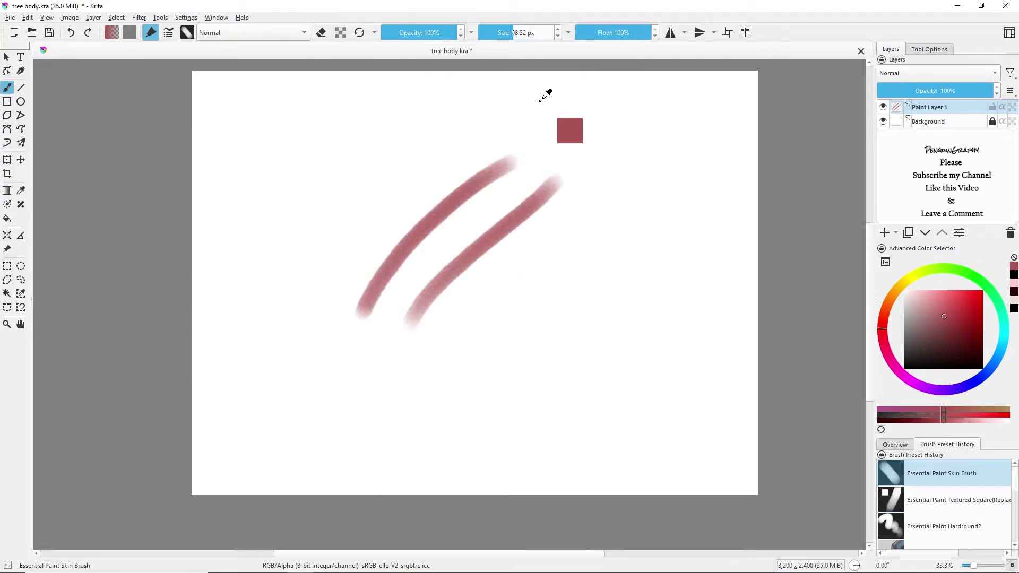
pyautogui.hotkey('ctrl', 'z')
pyautogui.hotkey('ctrl', 'z')
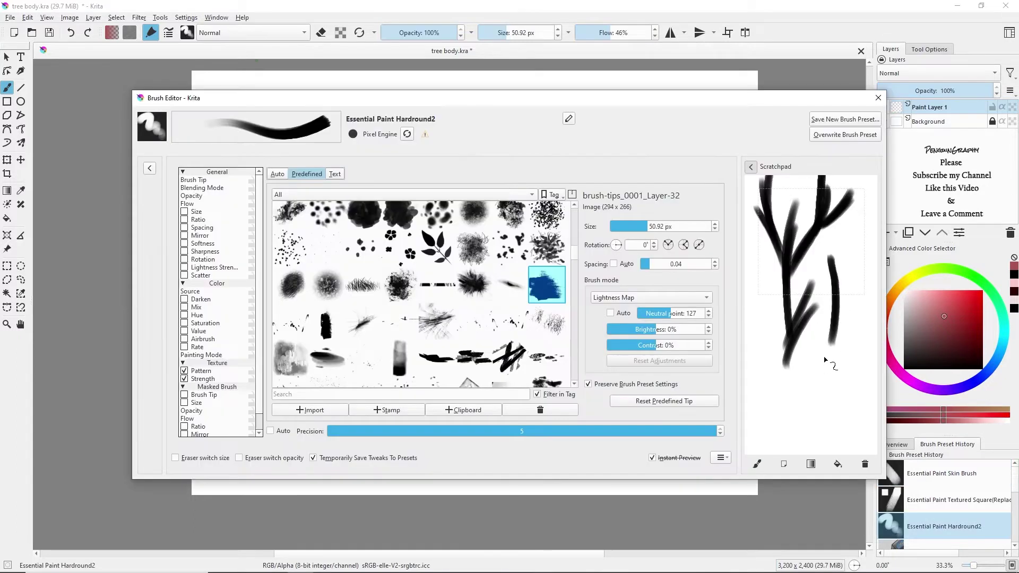
# - Test the Essential Paint Hardround2 brush with curved, branch-like strokes on the brush editor's scratchpad, and close the editor
pyautogui.moveTo(847, 235); pyautogui.dragTo(821, 345)
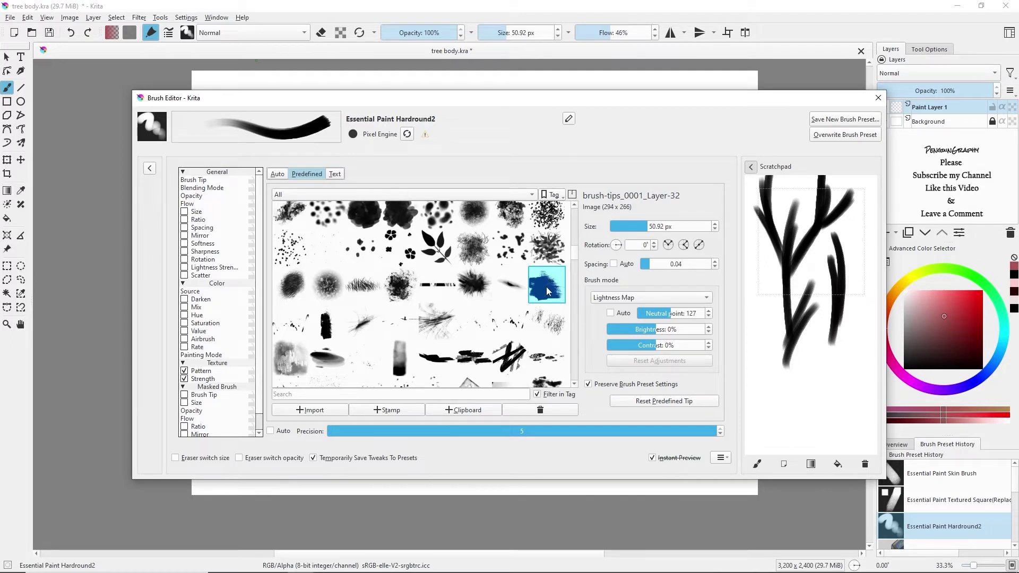
pyautogui.moveTo(853, 392); pyautogui.dragTo(800, 433)
pyautogui.moveTo(864, 365); pyautogui.dragTo(790, 429)
pyautogui.moveTo(796, 284); pyautogui.dragTo(775, 419)
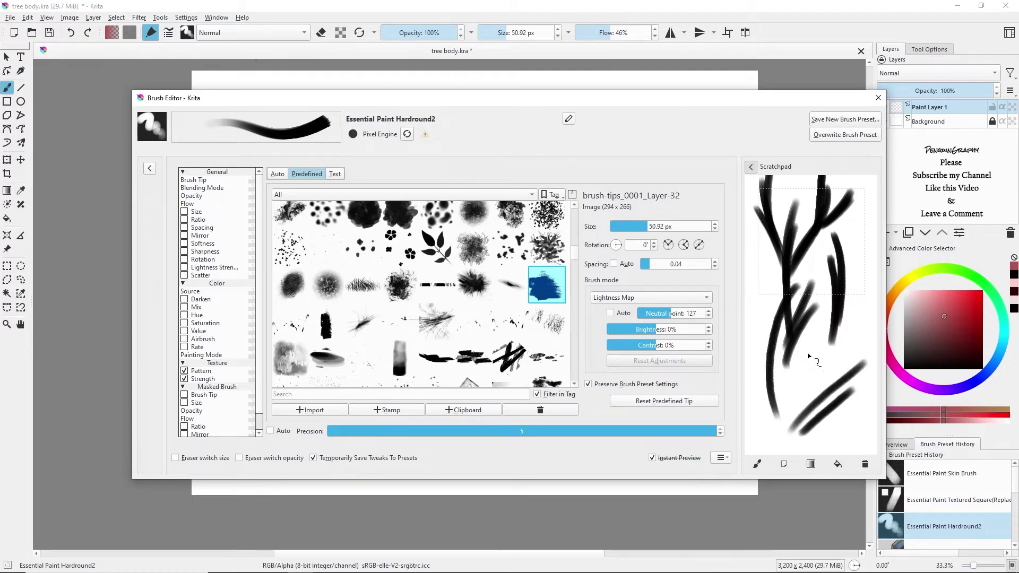
pyautogui.moveTo(764, 300)
pyautogui.mouseDown()
pyautogui.moveTo(751, 395)
pyautogui.moveTo(756, 276)
pyautogui.mouseUp()
pyautogui.moveTo(751, 367); pyautogui.dragTo(762, 221)
pyautogui.moveTo(751, 335)
pyautogui.mouseDown()
pyautogui.moveTo(804, 178)
pyautogui.moveTo(758, 323)
pyautogui.moveTo(781, 273)
pyautogui.mouseUp()
pyautogui.moveTo(823, 181)
pyautogui.mouseDown()
pyautogui.moveTo(794, 279)
pyautogui.moveTo(805, 234)
pyautogui.mouseUp()
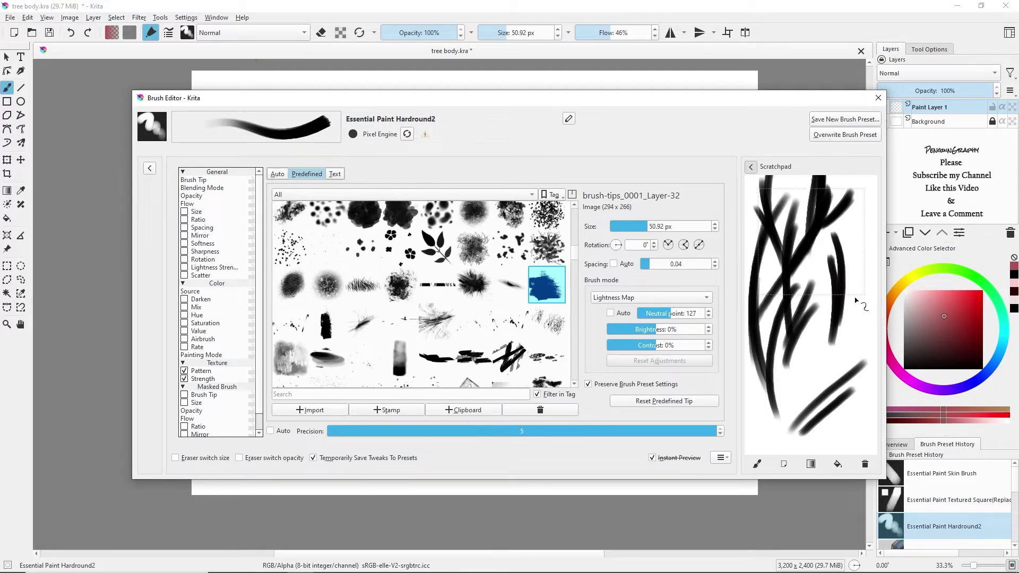
pyautogui.click(879, 99)
# - Set the painting colour to a dark orange-brown, checking it with a short trial stroke that is undone
pyautogui.click(934, 270)
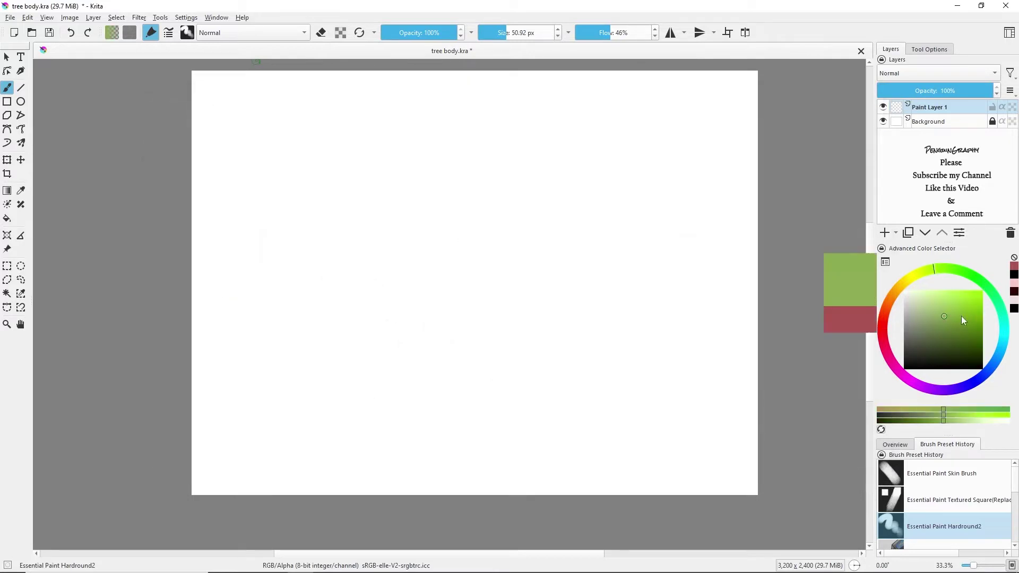
pyautogui.moveTo(946, 317); pyautogui.dragTo(942, 348)
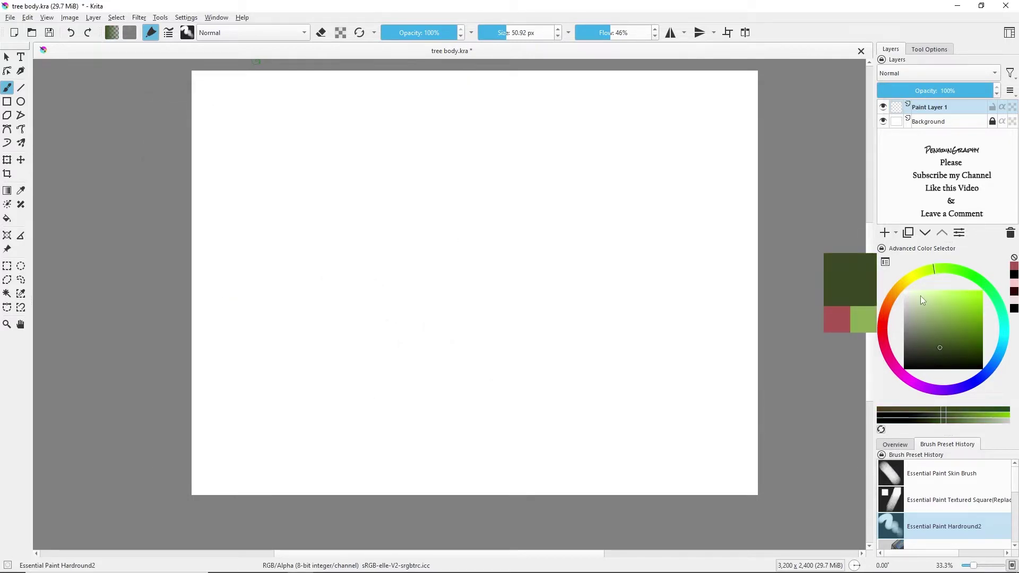
pyautogui.click(895, 290)
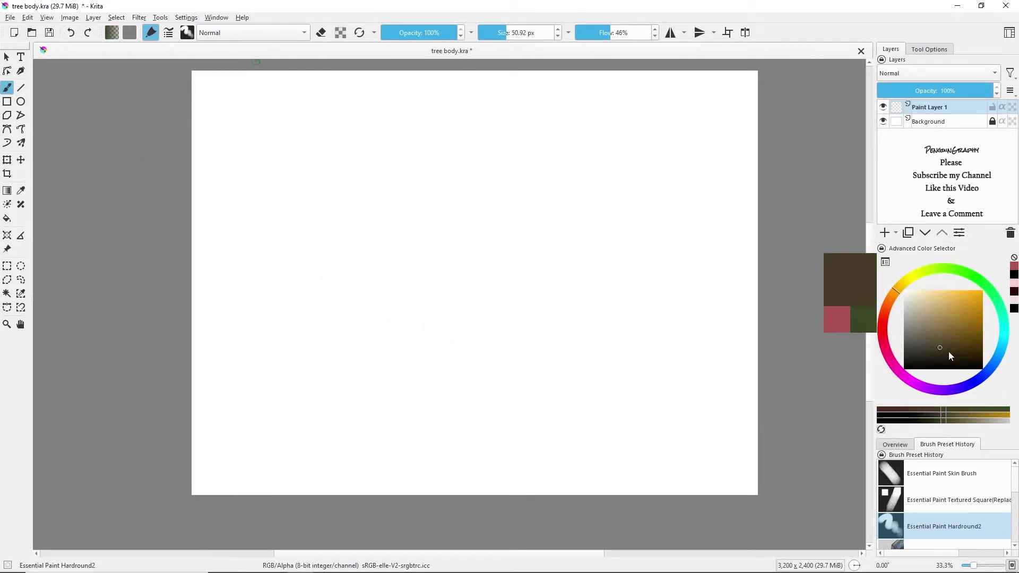
pyautogui.moveTo(949, 349); pyautogui.dragTo(950, 355)
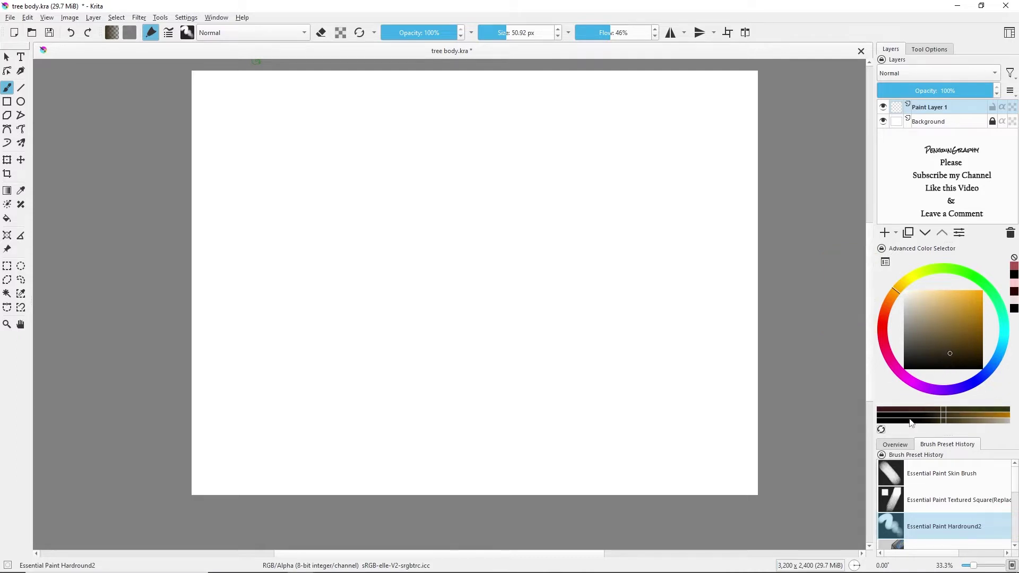
pyautogui.click(892, 303)
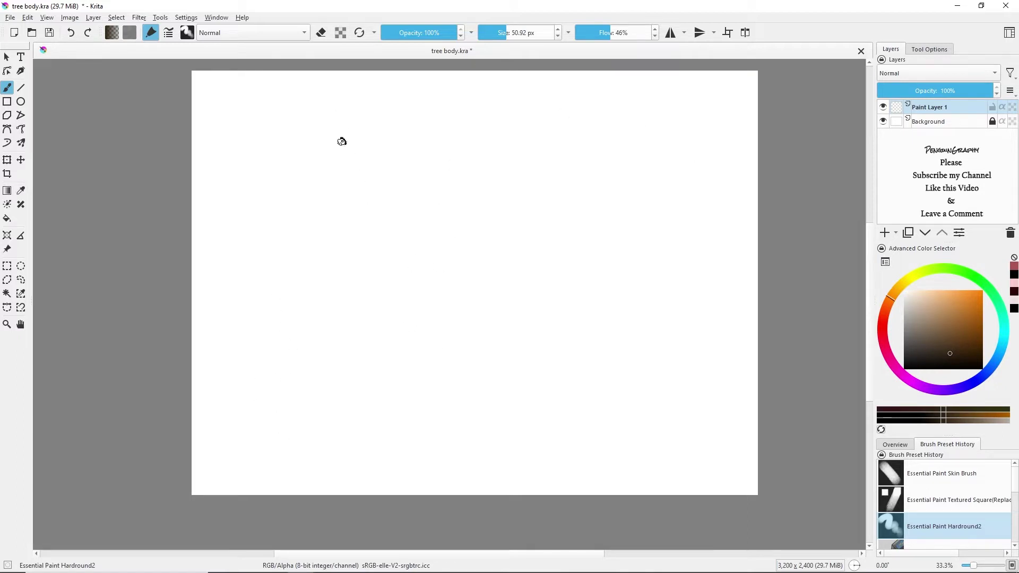
pyautogui.moveTo(326, 104); pyautogui.dragTo(341, 170)
pyautogui.hotkey('ctrl', 'z')
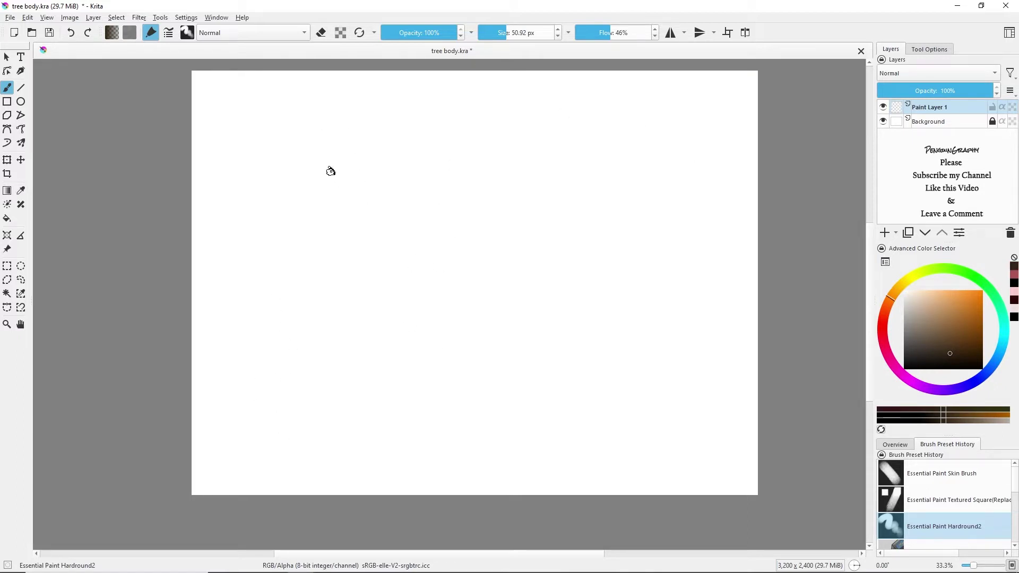
# - Paint a curving dark brown trunk from the canvas's upper left down to its bottom edge
pyautogui.moveTo(295, 129)
pyautogui.mouseDown()
pyautogui.moveTo(318, 183)
pyautogui.moveTo(298, 158)
pyautogui.moveTo(360, 243)
pyautogui.moveTo(330, 216)
pyautogui.moveTo(364, 251)
pyautogui.moveTo(324, 205)
pyautogui.moveTo(373, 269)
pyautogui.moveTo(348, 235)
pyautogui.moveTo(398, 342)
pyautogui.mouseUp()
pyautogui.moveTo(374, 265); pyautogui.dragTo(404, 381)
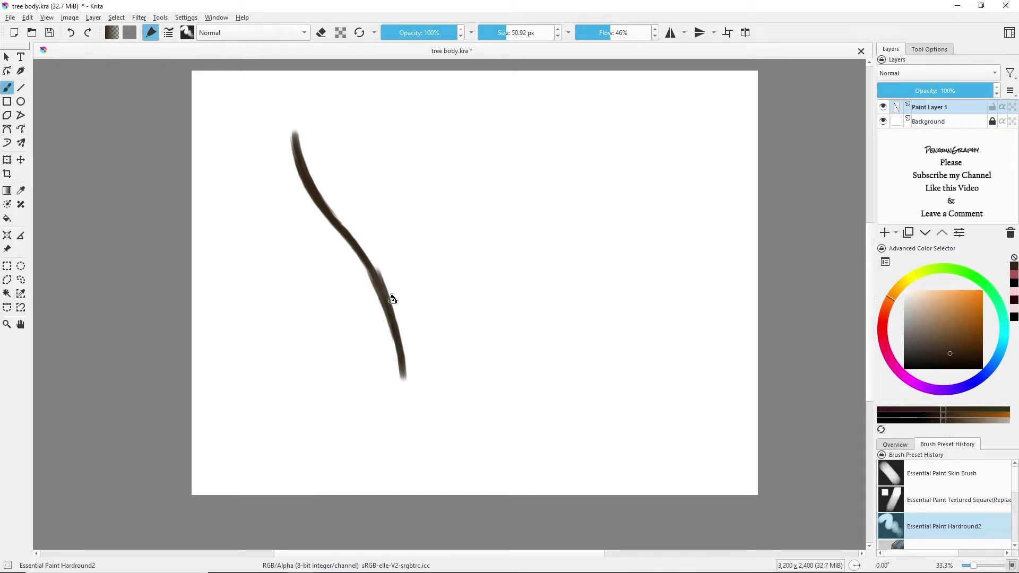
pyautogui.moveTo(391, 297); pyautogui.dragTo(392, 387)
pyautogui.moveTo(391, 332); pyautogui.dragTo(391, 432)
pyautogui.moveTo(400, 353)
pyautogui.mouseDown()
pyautogui.moveTo(383, 496)
pyautogui.moveTo(403, 437)
pyautogui.moveTo(401, 317)
pyautogui.mouseUp()
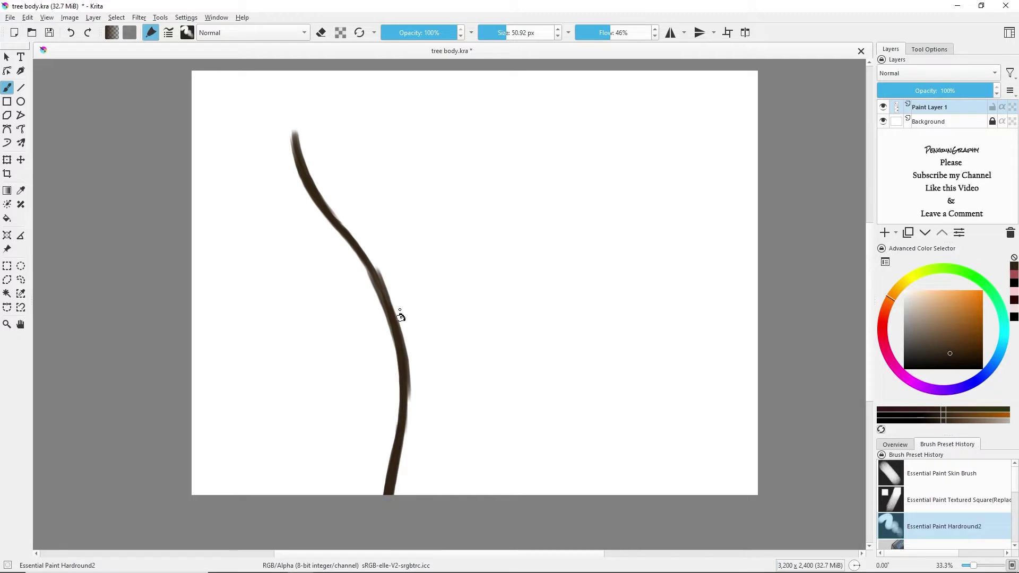
# - Paint a second branch rising from the trunk's fork to the canvas's top edge and thicken the trunk below it
pyautogui.moveTo(381, 282); pyautogui.dragTo(381, 173)
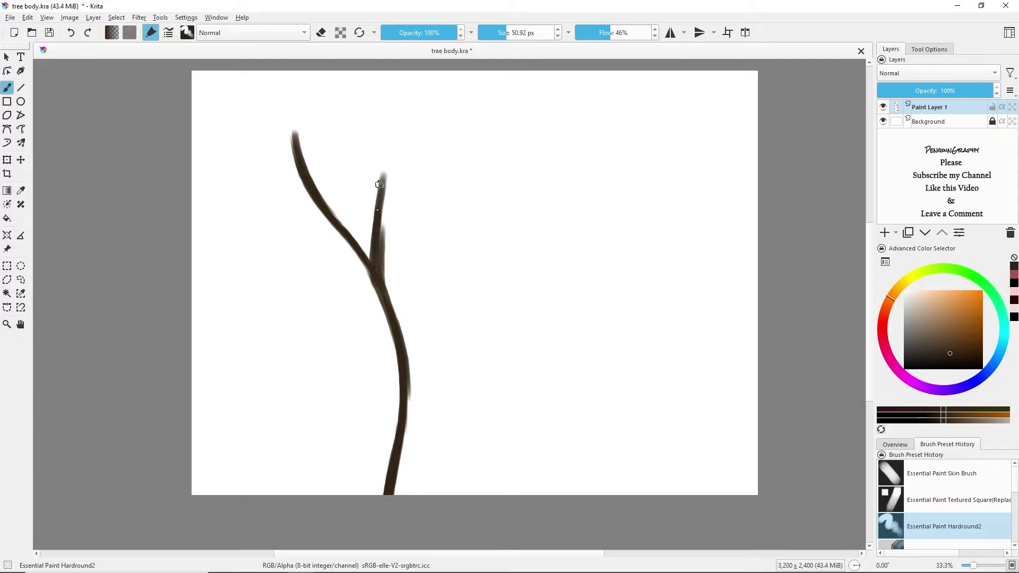
pyautogui.moveTo(377, 249); pyautogui.dragTo(383, 157)
pyautogui.moveTo(380, 226); pyautogui.dragTo(387, 121)
pyautogui.moveTo(387, 183); pyautogui.dragTo(388, 106)
pyautogui.moveTo(392, 164)
pyautogui.mouseDown()
pyautogui.moveTo(382, 69)
pyautogui.moveTo(386, 172)
pyautogui.moveTo(393, 123)
pyautogui.moveTo(389, 299)
pyautogui.moveTo(380, 236)
pyautogui.moveTo(400, 354)
pyautogui.moveTo(382, 259)
pyautogui.moveTo(412, 374)
pyautogui.moveTo(380, 262)
pyautogui.moveTo(402, 369)
pyautogui.moveTo(408, 360)
pyautogui.moveTo(410, 472)
pyautogui.moveTo(397, 490)
pyautogui.moveTo(396, 458)
pyautogui.mouseUp()
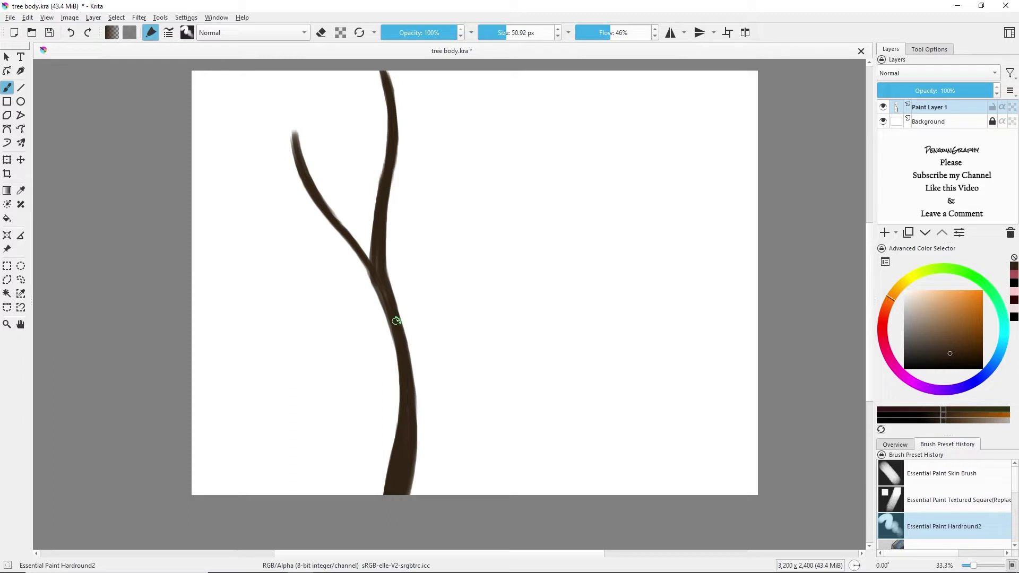
# - Paint a third branch forking off the trunk and curving up to the canvas's top edge, undoing stray strokes
pyautogui.moveTo(403, 300)
pyautogui.mouseDown()
pyautogui.moveTo(432, 246)
pyautogui.moveTo(503, 169)
pyautogui.mouseUp()
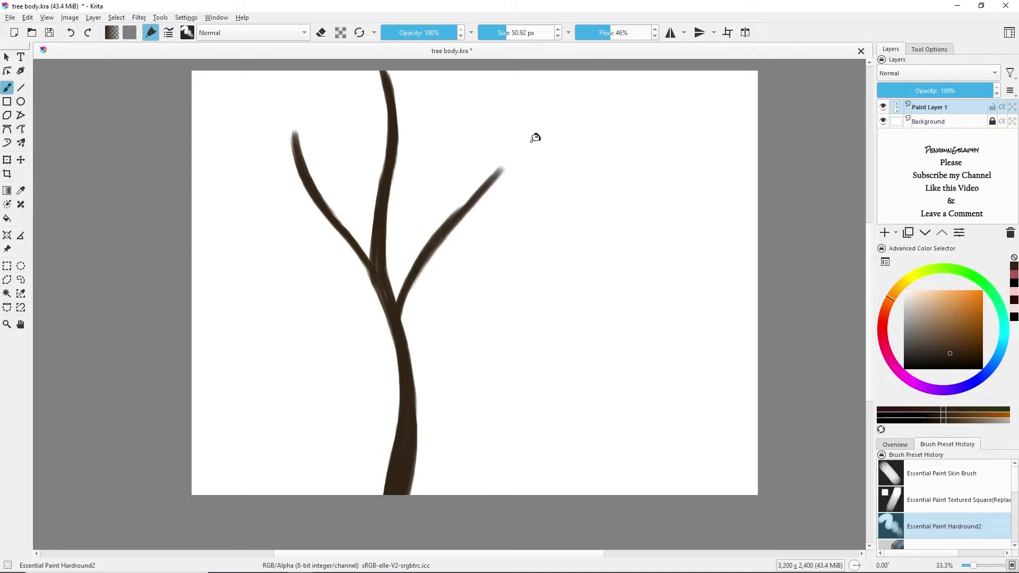
pyautogui.moveTo(460, 215); pyautogui.dragTo(516, 123)
pyautogui.moveTo(496, 171); pyautogui.dragTo(518, 83)
pyautogui.moveTo(515, 122)
pyautogui.mouseDown()
pyautogui.moveTo(518, 71)
pyautogui.moveTo(513, 116)
pyautogui.mouseUp()
pyautogui.moveTo(517, 80)
pyautogui.mouseDown()
pyautogui.moveTo(492, 174)
pyautogui.moveTo(505, 122)
pyautogui.moveTo(474, 200)
pyautogui.moveTo(436, 243)
pyautogui.moveTo(499, 158)
pyautogui.moveTo(503, 99)
pyautogui.moveTo(552, 57)
pyautogui.mouseUp()
pyautogui.hotkey('ctrl', 'z')
pyautogui.hotkey('ctrl', 'z')
pyautogui.hotkey('ctrl', 'z')
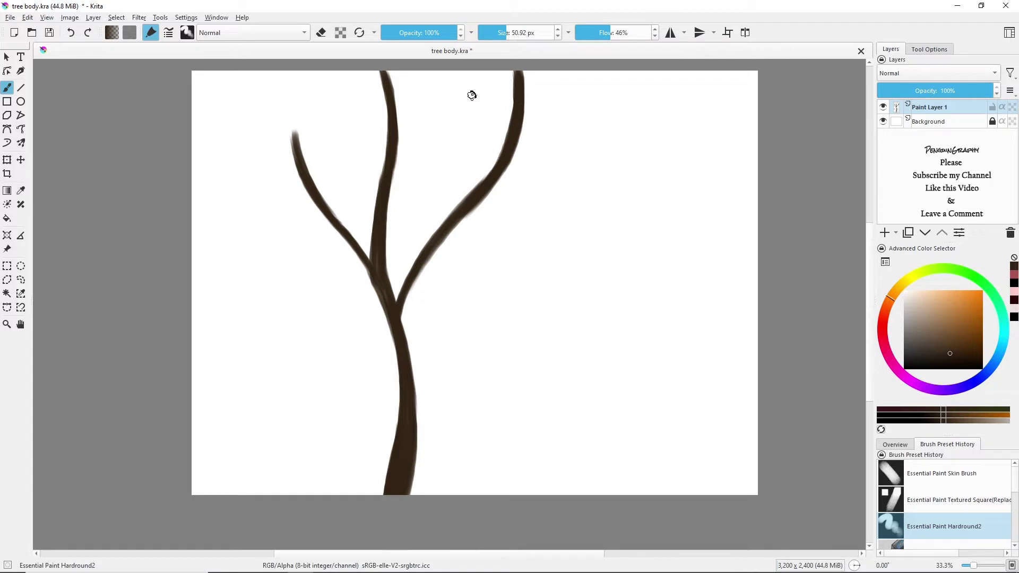
# - Paint a fork on the right branch and further branches from the trunk's left side, all reaching the canvas's top edge
pyautogui.moveTo(480, 184)
pyautogui.mouseDown()
pyautogui.moveTo(451, 98)
pyautogui.moveTo(452, 50)
pyautogui.mouseUp()
pyautogui.moveTo(448, 97)
pyautogui.mouseDown()
pyautogui.moveTo(443, 73)
pyautogui.moveTo(475, 193)
pyautogui.mouseUp()
pyautogui.hotkey('ctrl', 'z')
pyautogui.hotkey('ctrl', 'z')
pyautogui.moveTo(386, 274)
pyautogui.mouseDown()
pyautogui.moveTo(247, 166)
pyautogui.moveTo(212, 74)
pyautogui.moveTo(376, 290)
pyautogui.moveTo(291, 143)
pyautogui.moveTo(291, 72)
pyautogui.moveTo(300, 160)
pyautogui.mouseUp()
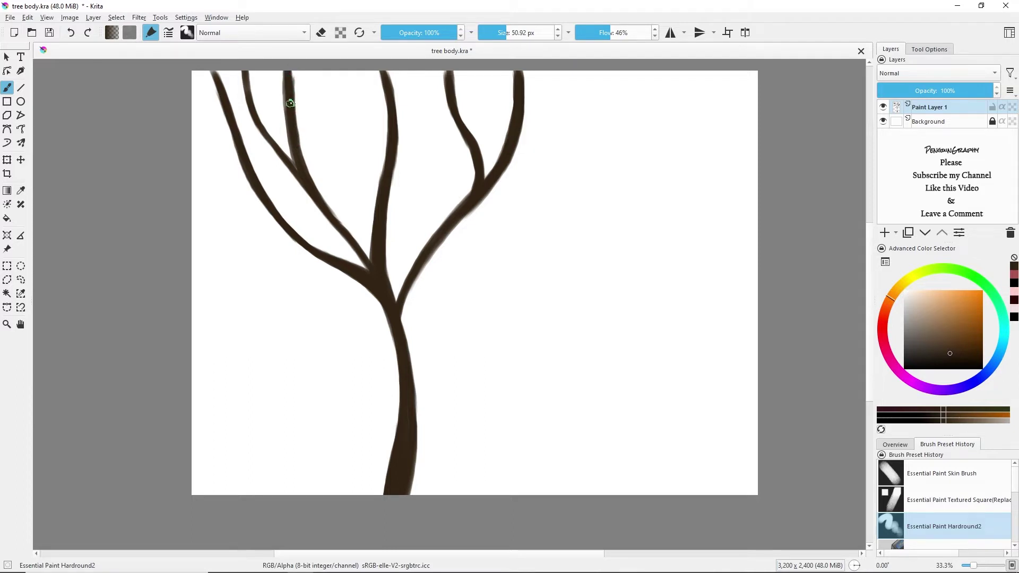
pyautogui.moveTo(291, 102); pyautogui.dragTo(290, 90)
# - Thicken the right branch along its lower side and continue the thickening down the trunk's right edge
pyautogui.moveTo(469, 206); pyautogui.dragTo(427, 277)
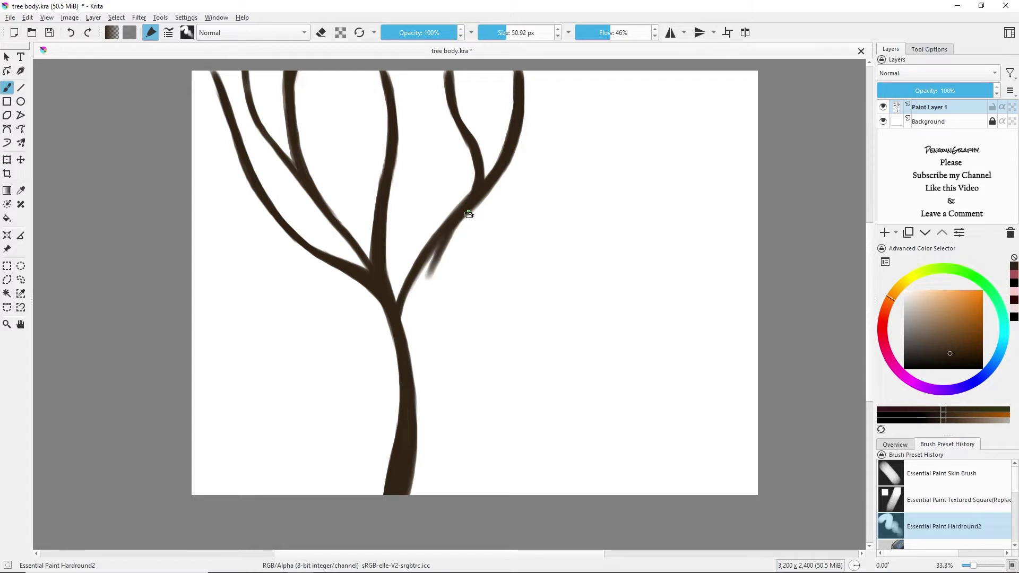
pyautogui.keyDown('ctrl'); pyautogui.click(465, 220); pyautogui.keyUp('ctrl')
pyautogui.moveTo(467, 209); pyautogui.dragTo(418, 294)
pyautogui.moveTo(439, 252); pyautogui.dragTo(406, 340)
pyautogui.moveTo(515, 145)
pyautogui.mouseDown()
pyautogui.moveTo(488, 176)
pyautogui.moveTo(406, 493)
pyautogui.mouseUp()
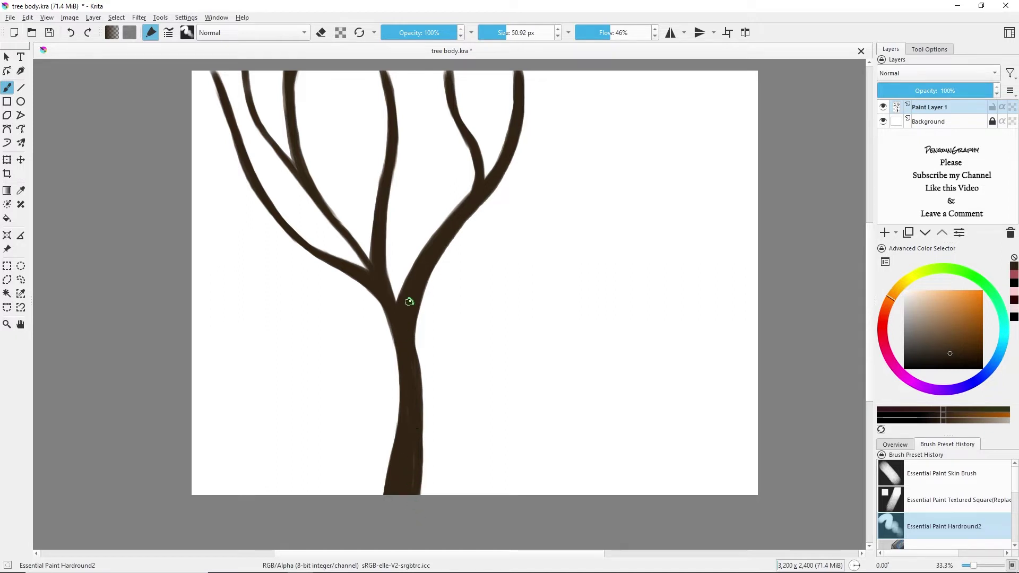
# - Widen the trunk's base along its right side so that it flares toward the canvas's bottom edge
pyautogui.moveTo(423, 397); pyautogui.dragTo(423, 460)
pyautogui.moveTo(423, 398); pyautogui.dragTo(427, 488)
pyautogui.moveTo(422, 435)
pyautogui.mouseDown()
pyautogui.moveTo(425, 493)
pyautogui.moveTo(417, 452)
pyautogui.mouseUp()
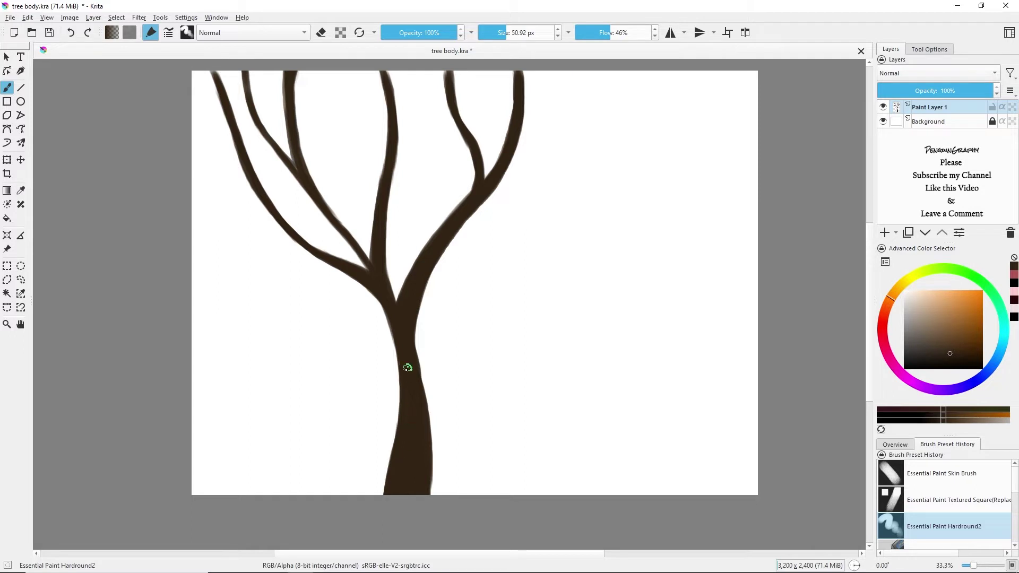
pyautogui.moveTo(421, 437); pyautogui.dragTo(423, 500)
pyautogui.moveTo(425, 401); pyautogui.dragTo(440, 495)
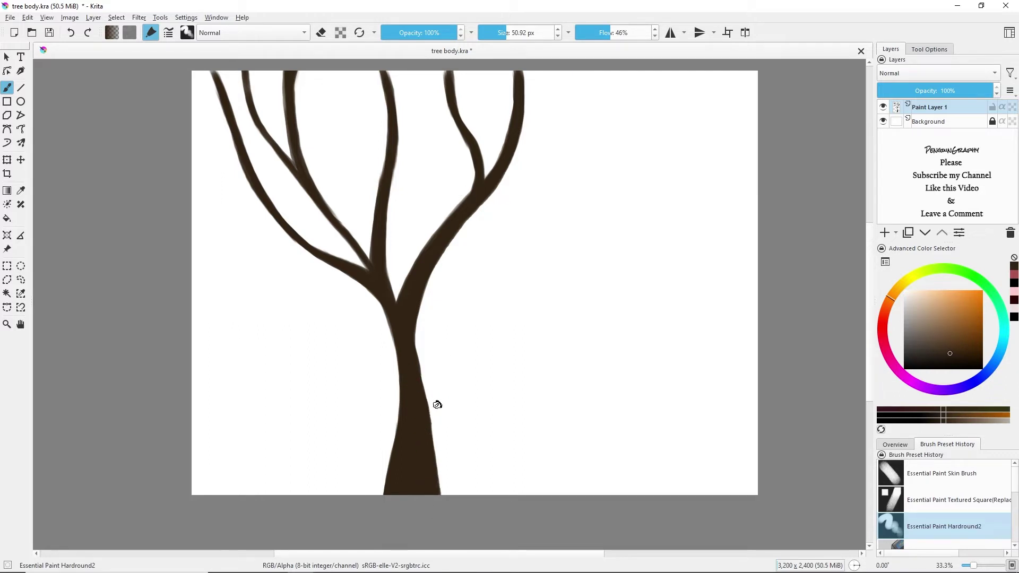
# - Paint a lower branch rising diagonally from the trunk's right side and ending in a short upright limb
pyautogui.moveTo(429, 420); pyautogui.dragTo(484, 337)
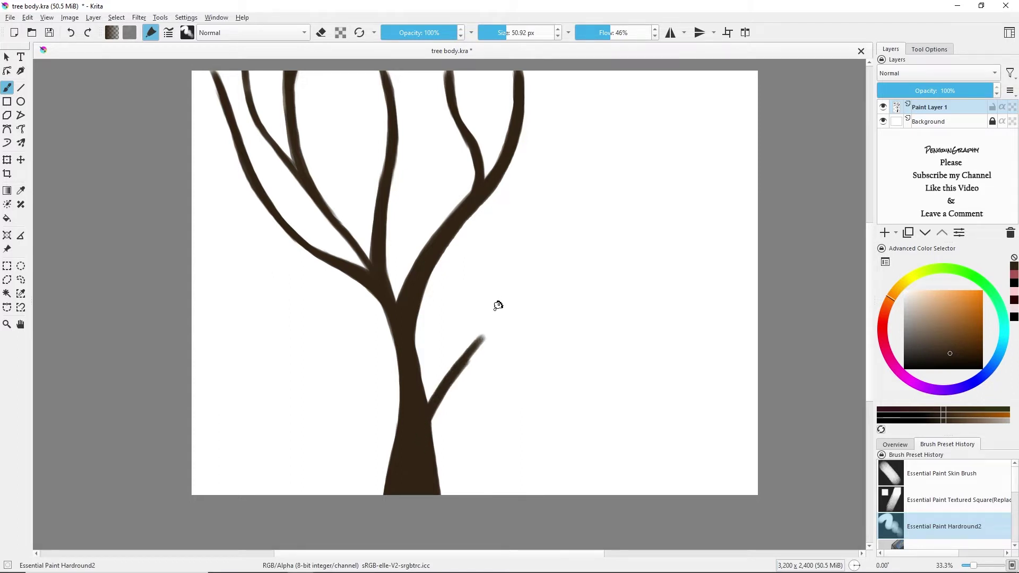
pyautogui.moveTo(445, 396); pyautogui.dragTo(520, 300)
pyautogui.moveTo(462, 356); pyautogui.dragTo(524, 276)
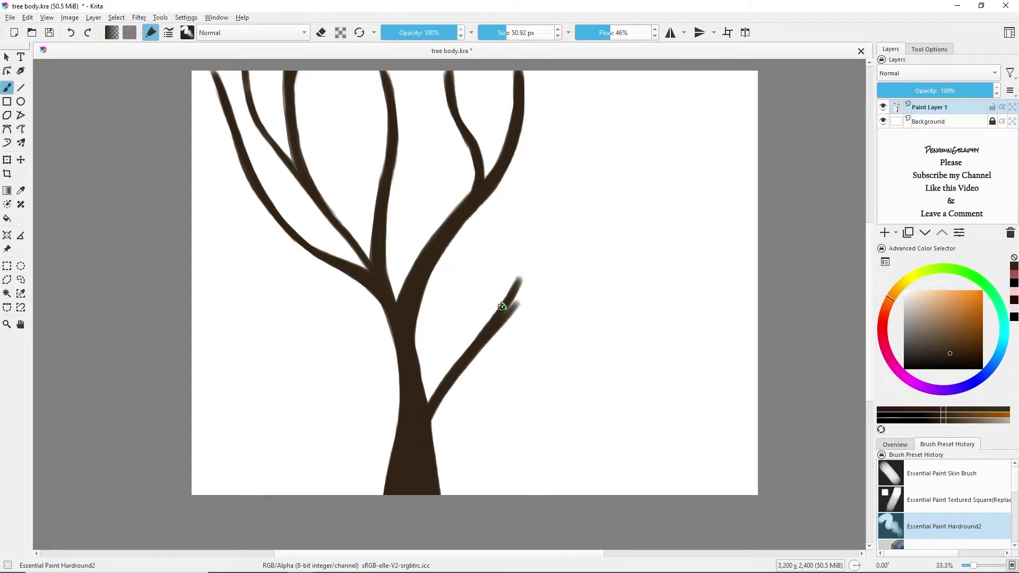
pyautogui.moveTo(502, 309); pyautogui.dragTo(525, 225)
# - Extend the lower right branch outward with several forked limbs and thicken the trunk below its joint
pyautogui.moveTo(501, 323); pyautogui.dragTo(649, 203)
pyautogui.moveTo(554, 276); pyautogui.dragTo(632, 170)
pyautogui.moveTo(577, 226); pyautogui.dragTo(609, 210)
pyautogui.hotkey('ctrl', 'z')
pyautogui.hotkey('ctrl', 'z')
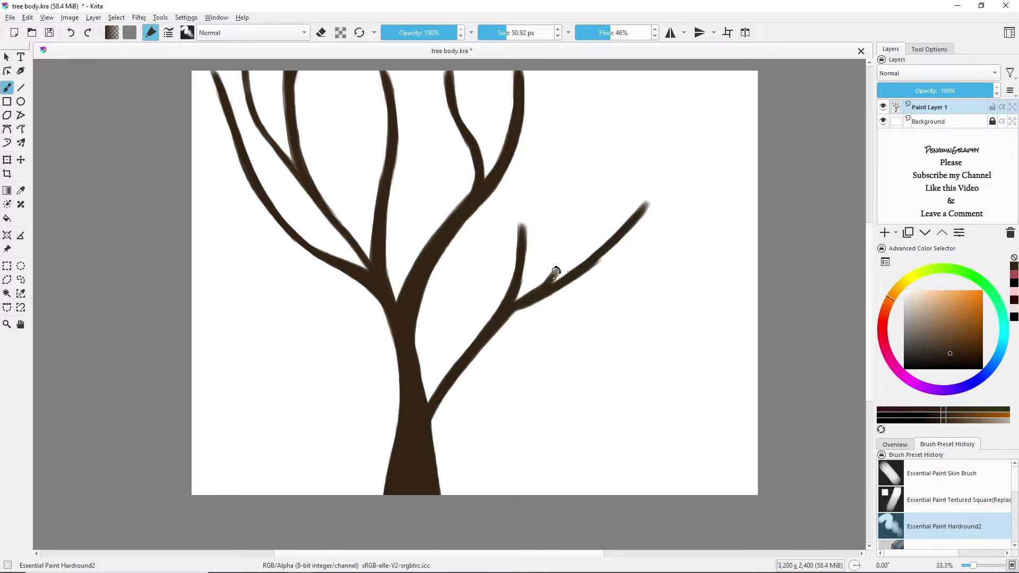
pyautogui.moveTo(554, 276); pyautogui.dragTo(624, 133)
pyautogui.moveTo(563, 222); pyautogui.dragTo(662, 125)
pyautogui.moveTo(602, 262)
pyautogui.mouseDown()
pyautogui.moveTo(660, 243)
pyautogui.moveTo(685, 220)
pyautogui.mouseUp()
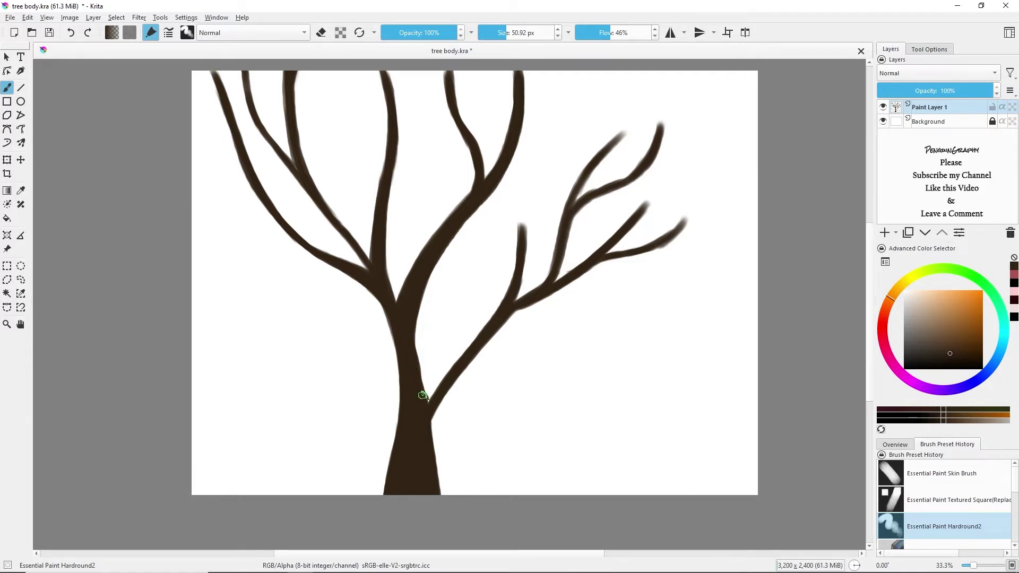
pyautogui.moveTo(427, 404)
pyautogui.mouseDown()
pyautogui.moveTo(435, 403)
pyautogui.moveTo(426, 417)
pyautogui.moveTo(442, 493)
pyautogui.mouseUp()
# - Add side branches to the middle and right limbs near the top edge, plus a forked limb reaching the left edge
pyautogui.moveTo(380, 186); pyautogui.dragTo(352, 115)
pyautogui.moveTo(367, 159); pyautogui.dragTo(343, 72)
pyautogui.moveTo(351, 109); pyautogui.dragTo(359, 71)
pyautogui.moveTo(423, 105)
pyautogui.mouseDown()
pyautogui.moveTo(395, 149)
pyautogui.moveTo(417, 79)
pyautogui.mouseUp()
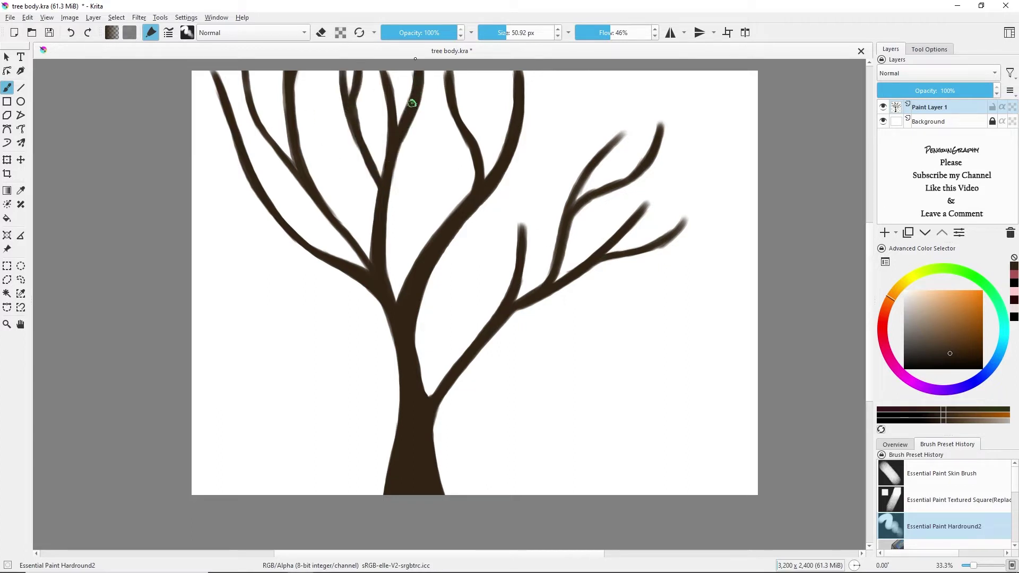
pyautogui.moveTo(401, 130); pyautogui.dragTo(414, 71)
pyautogui.moveTo(517, 124); pyautogui.dragTo(554, 71)
pyautogui.moveTo(227, 178)
pyautogui.mouseDown()
pyautogui.moveTo(276, 230)
pyautogui.moveTo(194, 205)
pyautogui.moveTo(379, 279)
pyautogui.mouseUp()
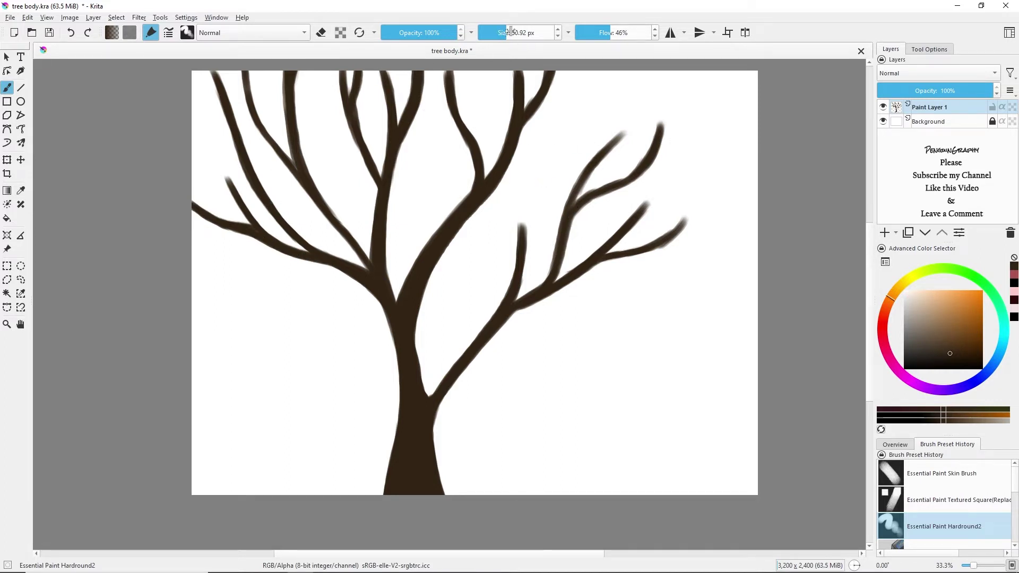
# - Set the brush size to 11.22 px and paint a thin forked twig off the leftmost limb
pyautogui.moveTo(510, 30); pyautogui.dragTo(493, 34)
pyautogui.scroll(3, 255, 197)
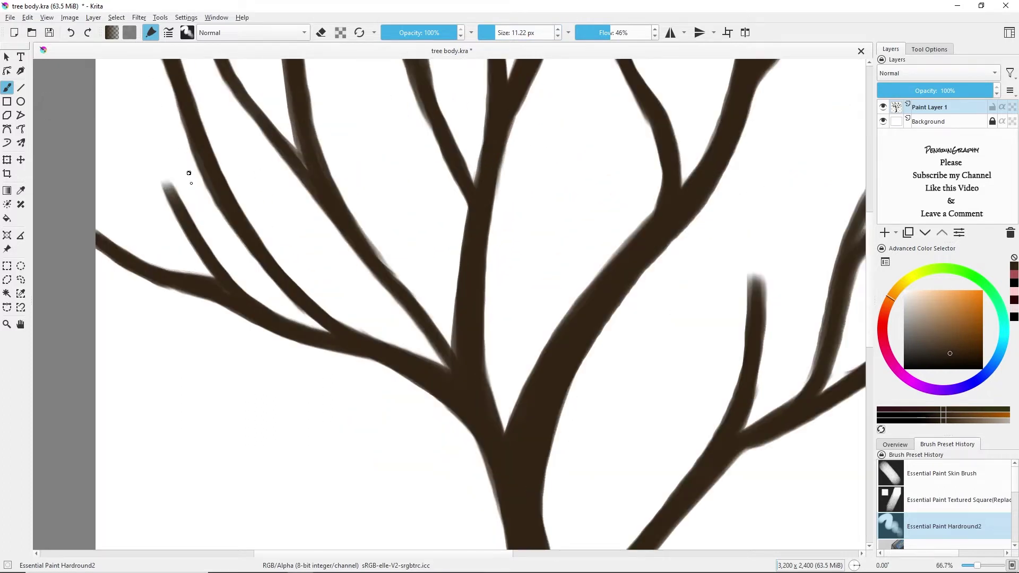
pyautogui.moveTo(180, 227); pyautogui.dragTo(135, 172)
pyautogui.moveTo(118, 133); pyautogui.dragTo(139, 183)
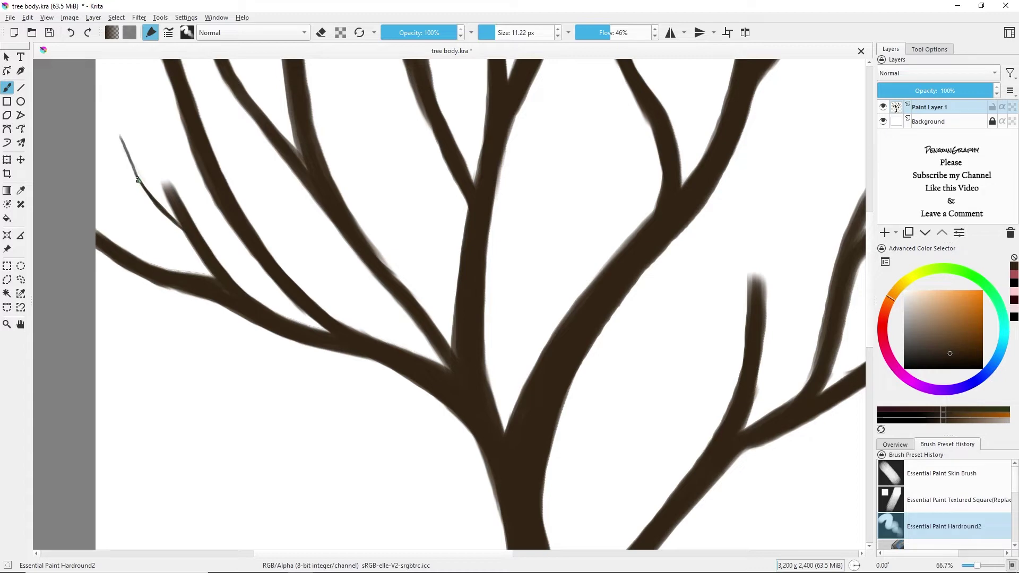
pyautogui.moveTo(115, 127); pyautogui.dragTo(165, 213)
pyautogui.moveTo(136, 178); pyautogui.dragTo(96, 137)
pyautogui.moveTo(134, 175)
pyautogui.mouseDown()
pyautogui.moveTo(106, 106)
pyautogui.moveTo(123, 75)
pyautogui.mouseUp()
pyautogui.moveTo(131, 166)
pyautogui.mouseDown()
pyautogui.moveTo(111, 77)
pyautogui.moveTo(122, 72)
pyautogui.mouseUp()
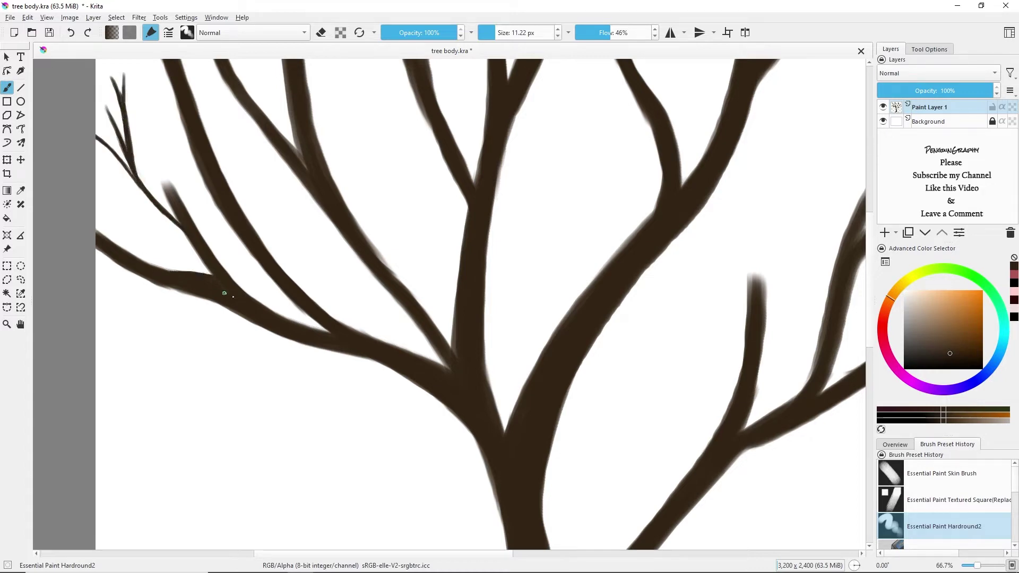
pyautogui.moveTo(134, 183); pyautogui.dragTo(205, 264)
pyautogui.moveTo(120, 159); pyautogui.dragTo(96, 139)
# - Paint fine twigs along the low limb at the canvas's left edge and on the neighbouring left limbs
pyautogui.moveTo(200, 170); pyautogui.dragTo(154, 116)
pyautogui.moveTo(139, 258)
pyautogui.mouseDown()
pyautogui.moveTo(109, 225)
pyautogui.moveTo(119, 211)
pyautogui.mouseUp()
pyautogui.moveTo(148, 264); pyautogui.dragTo(98, 222)
pyautogui.moveTo(177, 292); pyautogui.dragTo(98, 284)
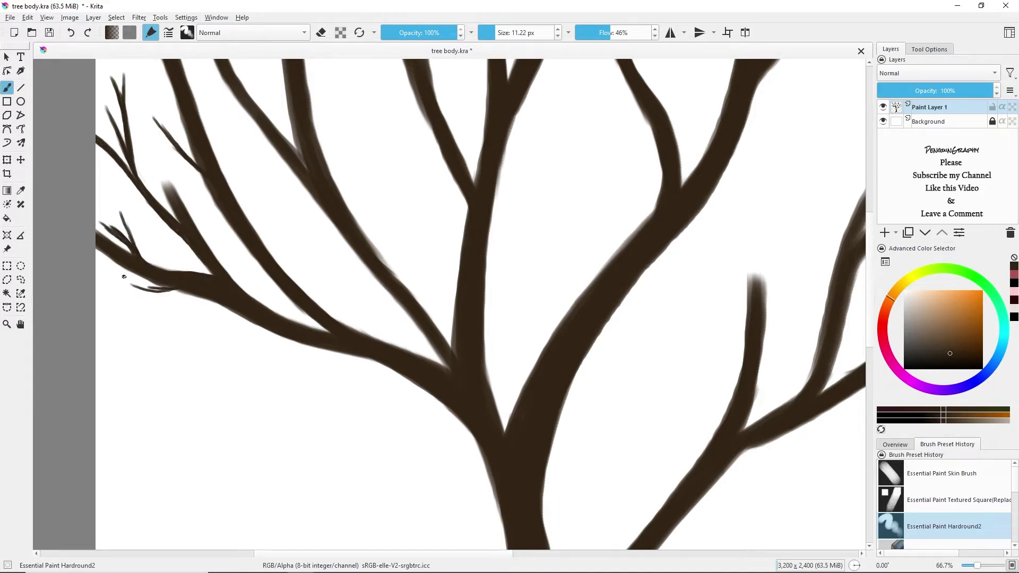
pyautogui.moveTo(177, 204); pyautogui.dragTo(154, 165)
pyautogui.moveTo(363, 235)
pyautogui.mouseDown()
pyautogui.moveTo(395, 275)
pyautogui.moveTo(376, 193)
pyautogui.moveTo(388, 175)
pyautogui.mouseUp()
pyautogui.moveTo(287, 144)
pyautogui.mouseDown()
pyautogui.moveTo(309, 169)
pyautogui.moveTo(294, 112)
pyautogui.mouseUp()
# - Add small forked twigs along the tall limbs in the tree's upper left crown
pyautogui.scroll(-1, 298, 160)
pyautogui.moveTo(245, 237); pyautogui.dragTo(221, 188)
pyautogui.moveTo(270, 276)
pyautogui.mouseDown()
pyautogui.moveTo(265, 230)
pyautogui.moveTo(274, 221)
pyautogui.mouseUp()
pyautogui.moveTo(206, 236); pyautogui.dragTo(174, 188)
pyautogui.moveTo(240, 335); pyautogui.dragTo(215, 296)
pyautogui.moveTo(313, 427)
pyautogui.mouseDown()
pyautogui.moveTo(285, 333)
pyautogui.moveTo(294, 356)
pyautogui.mouseUp()
pyautogui.moveTo(290, 355); pyautogui.dragTo(265, 331)
pyautogui.moveTo(310, 421); pyautogui.dragTo(290, 329)
pyautogui.moveTo(207, 242); pyautogui.dragTo(164, 190)
pyautogui.moveTo(244, 314)
pyautogui.mouseDown()
pyautogui.moveTo(237, 265)
pyautogui.moveTo(204, 191)
pyautogui.moveTo(228, 268)
pyautogui.mouseUp()
pyautogui.hotkey('ctrl', 'z')
pyautogui.moveTo(307, 292); pyautogui.dragTo(272, 250)
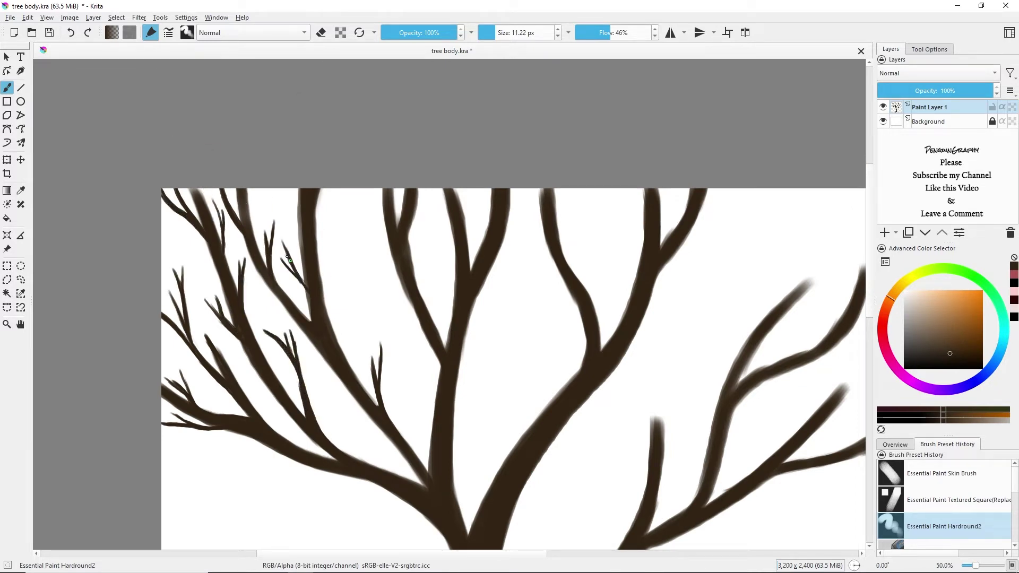
# - Paint twigs on the limbs in the middle of the crown near the canvas's top edge
pyautogui.moveTo(277, 189); pyautogui.dragTo(303, 214)
pyautogui.moveTo(329, 318)
pyautogui.mouseDown()
pyautogui.moveTo(354, 189)
pyautogui.moveTo(350, 227)
pyautogui.mouseUp()
pyautogui.moveTo(406, 292); pyautogui.dragTo(363, 232)
pyautogui.moveTo(378, 265); pyautogui.dragTo(355, 239)
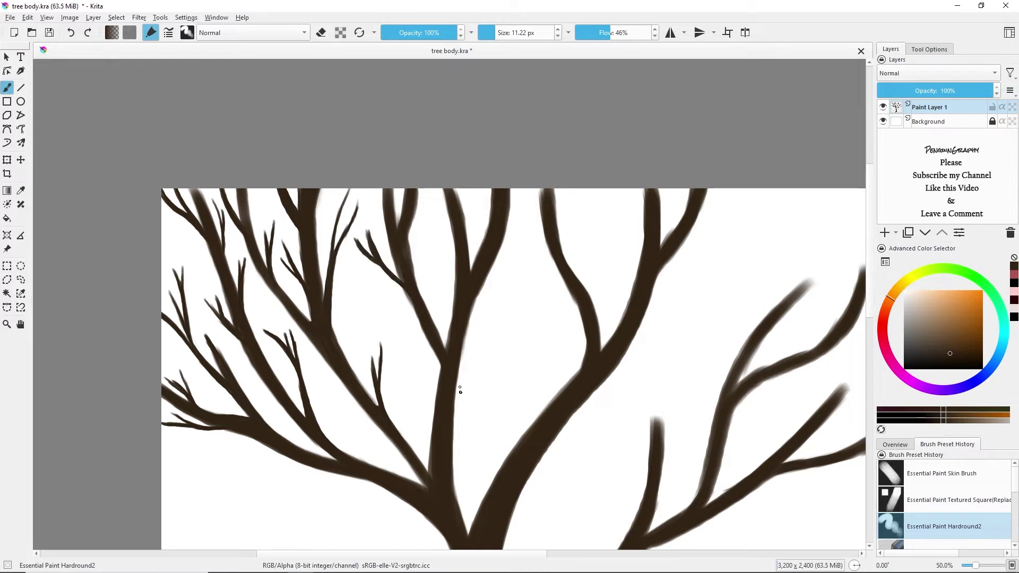
pyautogui.moveTo(494, 266); pyautogui.dragTo(525, 202)
pyautogui.moveTo(465, 223); pyautogui.dragTo(468, 189)
# - Add a branching twig to the inner fork of the right branch and short twigs to its outer fork
pyautogui.moveTo(589, 295); pyautogui.dragTo(610, 236)
pyautogui.moveTo(591, 271); pyautogui.dragTo(613, 210)
pyautogui.moveTo(587, 260); pyautogui.dragTo(584, 223)
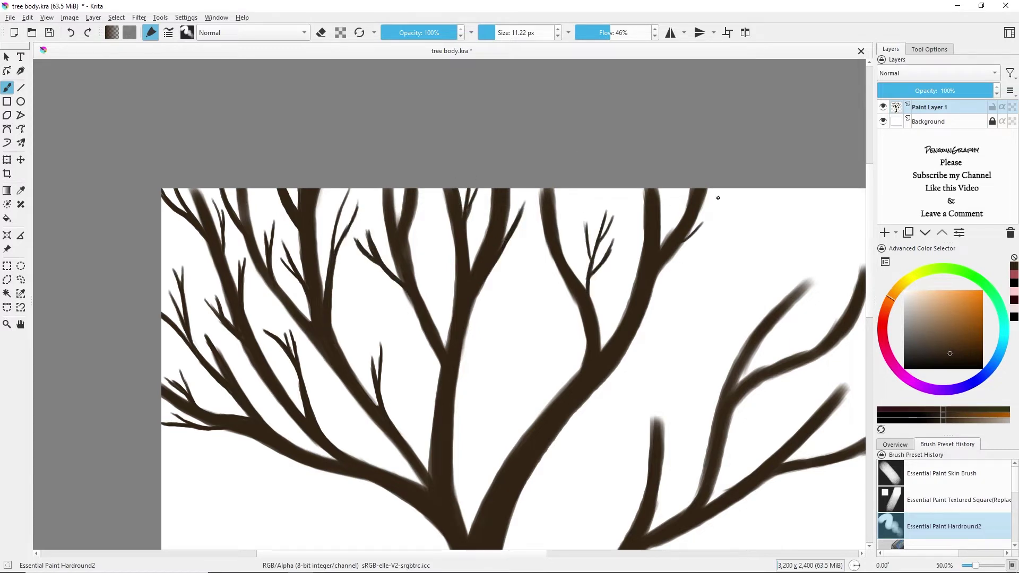
pyautogui.moveTo(664, 266)
pyautogui.mouseDown()
pyautogui.moveTo(751, 190)
pyautogui.moveTo(759, 194)
pyautogui.mouseUp()
pyautogui.moveTo(643, 245)
pyautogui.mouseDown()
pyautogui.moveTo(631, 189)
pyautogui.moveTo(633, 207)
pyautogui.mouseUp()
# - Paint an upright twiggy shoot on the lower right branch and add twigs to its short upright limb
pyautogui.moveTo(870, 227); pyautogui.dragTo(872, 294)
pyautogui.moveTo(499, 553); pyautogui.dragTo(545, 553)
pyautogui.moveTo(522, 226)
pyautogui.mouseDown()
pyautogui.moveTo(522, 183)
pyautogui.moveTo(543, 133)
pyautogui.mouseUp()
pyautogui.moveTo(530, 238); pyautogui.dragTo(564, 97)
pyautogui.moveTo(533, 203); pyautogui.dragTo(546, 89)
pyautogui.moveTo(553, 134); pyautogui.dragTo(571, 83)
pyautogui.moveTo(540, 191); pyautogui.dragTo(568, 130)
pyautogui.moveTo(531, 284); pyautogui.dragTo(555, 218)
pyautogui.moveTo(461, 374)
pyautogui.mouseDown()
pyautogui.moveTo(456, 272)
pyautogui.moveTo(468, 230)
pyautogui.mouseUp()
pyautogui.moveTo(467, 234)
pyautogui.mouseDown()
pyautogui.moveTo(461, 366)
pyautogui.moveTo(456, 284)
pyautogui.mouseUp()
pyautogui.moveTo(452, 334); pyautogui.dragTo(438, 268)
# - Taper the outer limbs of the lower right branch and add twigs along them
pyautogui.moveTo(616, 133); pyautogui.dragTo(622, 70)
pyautogui.moveTo(621, 114)
pyautogui.mouseDown()
pyautogui.moveTo(635, 80)
pyautogui.moveTo(692, 63)
pyautogui.mouseUp()
pyautogui.moveTo(606, 176)
pyautogui.mouseDown()
pyautogui.moveTo(630, 128)
pyautogui.moveTo(670, 123)
pyautogui.mouseUp()
pyautogui.moveTo(644, 152); pyautogui.dragTo(682, 121)
pyautogui.moveTo(677, 143); pyautogui.dragTo(726, 72)
pyautogui.moveTo(706, 131); pyautogui.dragTo(771, 72)
pyautogui.moveTo(633, 253); pyautogui.dragTo(656, 191)
pyautogui.moveTo(705, 192); pyautogui.dragTo(741, 167)
pyautogui.hotkey('ctrl', 'z')
pyautogui.moveTo(715, 250)
pyautogui.mouseDown()
pyautogui.moveTo(786, 225)
pyautogui.moveTo(758, 198)
pyautogui.mouseUp()
# - Finish the outermost tips of the lower right branch with a few extra small twigs
pyautogui.scroll(-3, 680, 236)
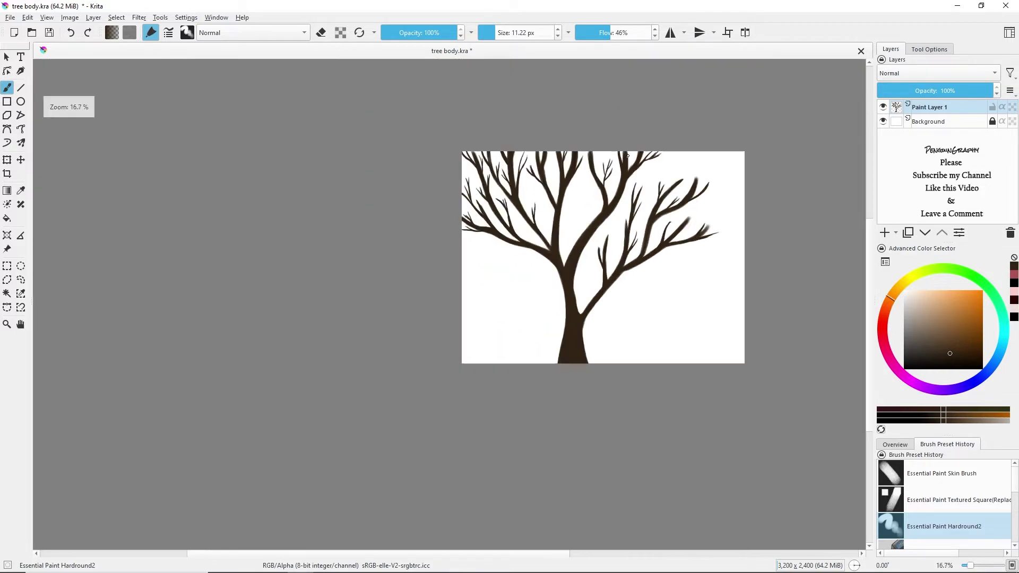
pyautogui.scroll(2, 651, 153)
pyautogui.moveTo(681, 313); pyautogui.dragTo(697, 295)
pyautogui.moveTo(755, 312); pyautogui.dragTo(789, 279)
pyautogui.moveTo(747, 219); pyautogui.dragTo(743, 188)
pyautogui.moveTo(724, 291)
pyautogui.mouseDown()
pyautogui.moveTo(742, 264)
pyautogui.moveTo(758, 266)
pyautogui.mouseUp()
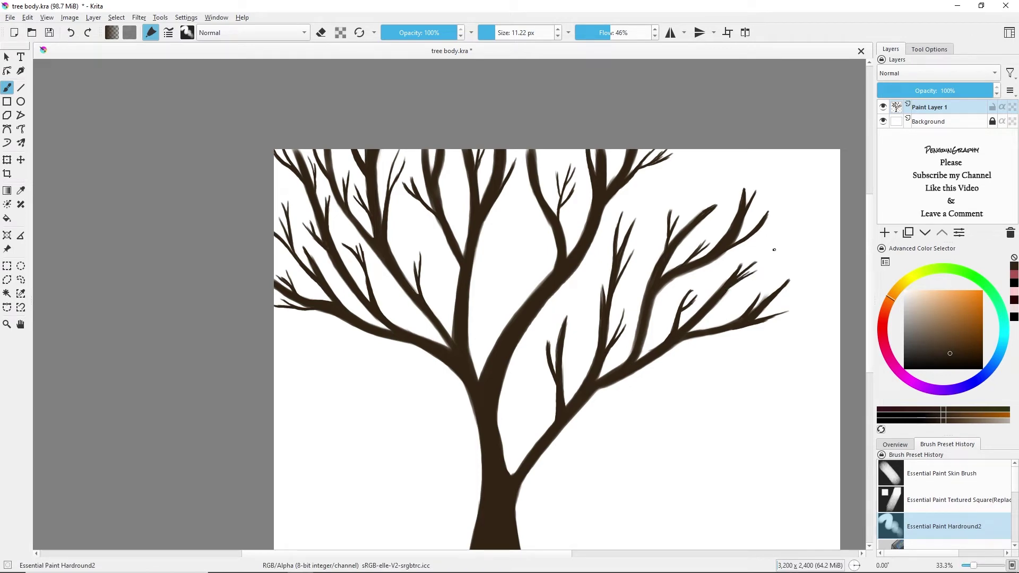
# - Add a new paint layer between the Background layer and the tree's layer
pyautogui.scroll(-2, 667, 375)
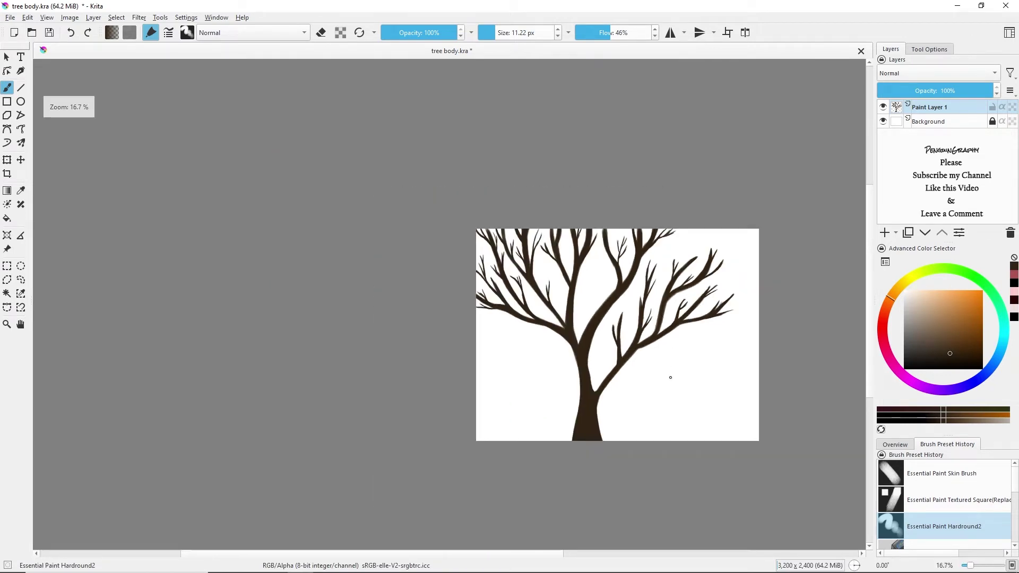
pyautogui.scroll(2, 667, 376)
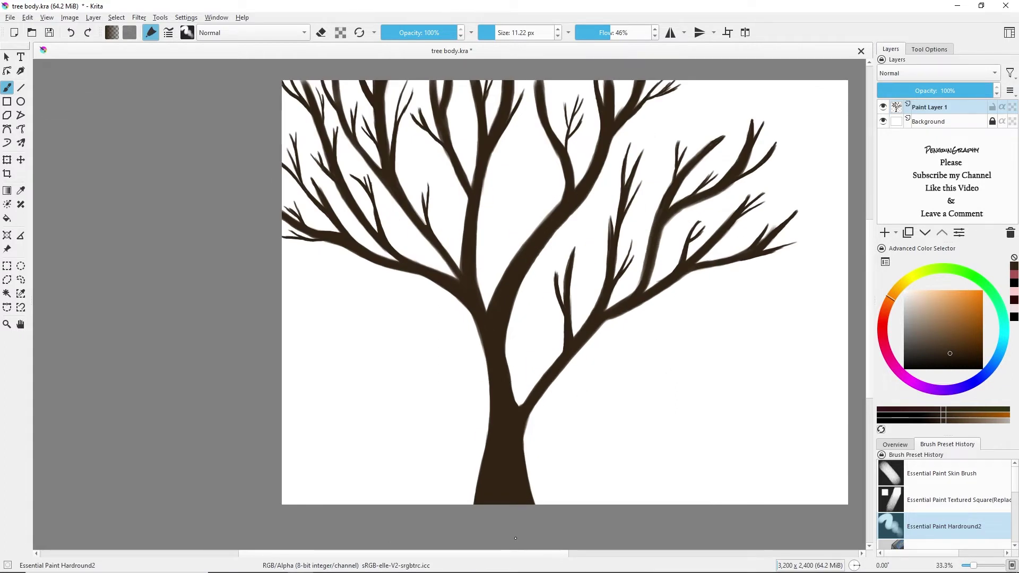
pyautogui.moveTo(528, 556); pyautogui.dragTo(570, 555)
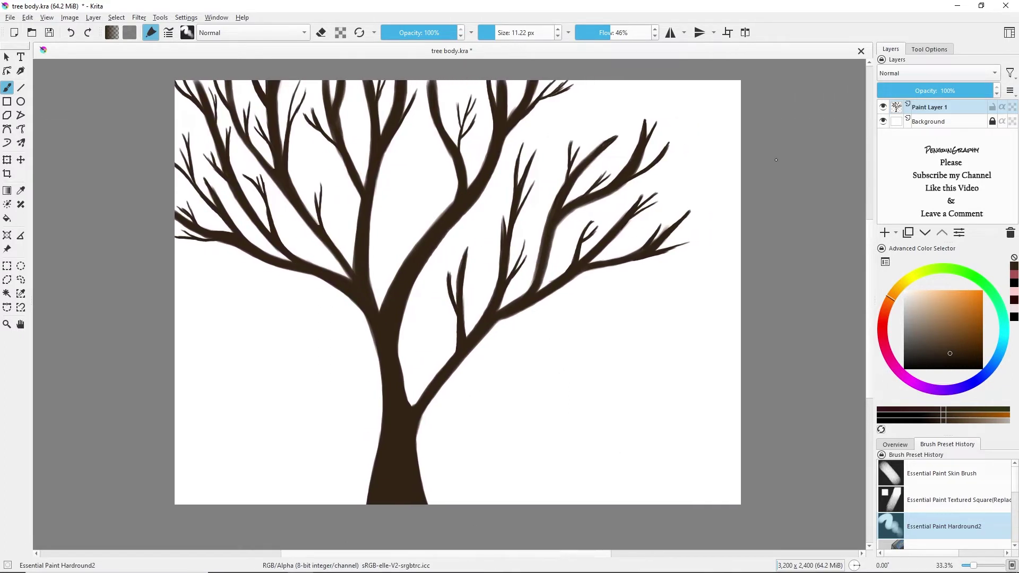
pyautogui.click(947, 124)
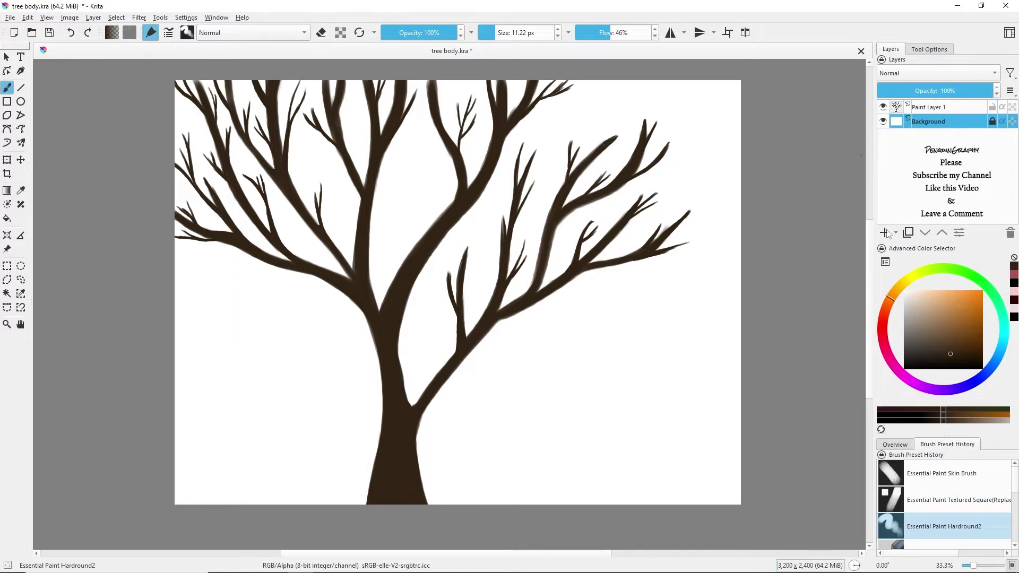
pyautogui.click(885, 234)
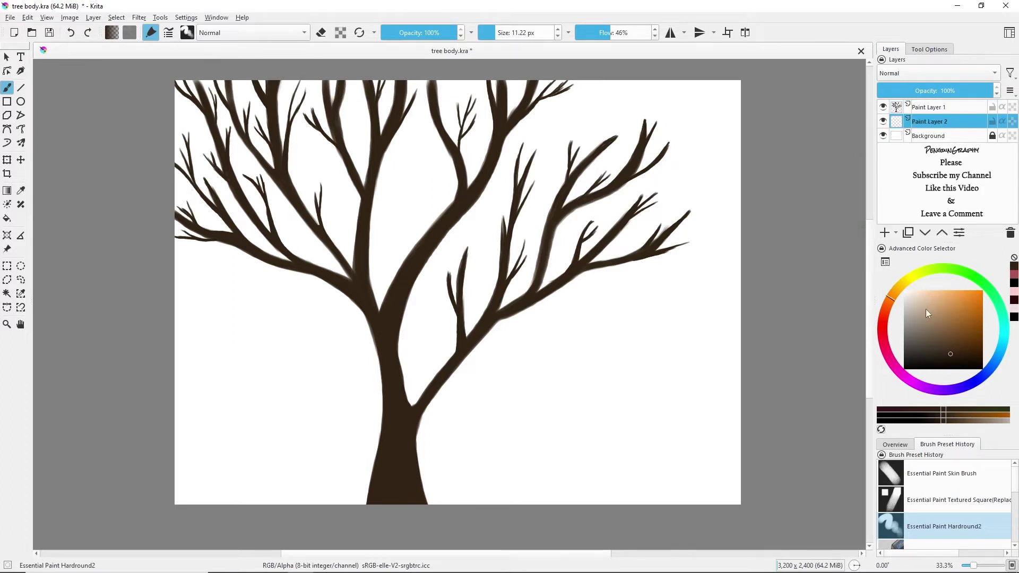
# - Set the painting colour to a muted grey-blue
pyautogui.click(990, 358)
pyautogui.click(942, 334)
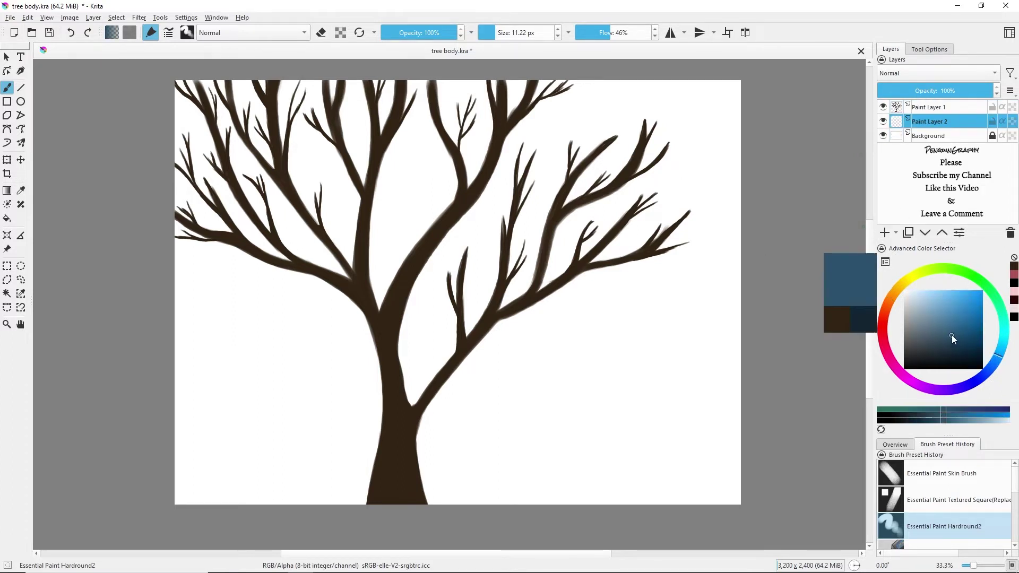
pyautogui.moveTo(929, 338); pyautogui.dragTo(930, 327)
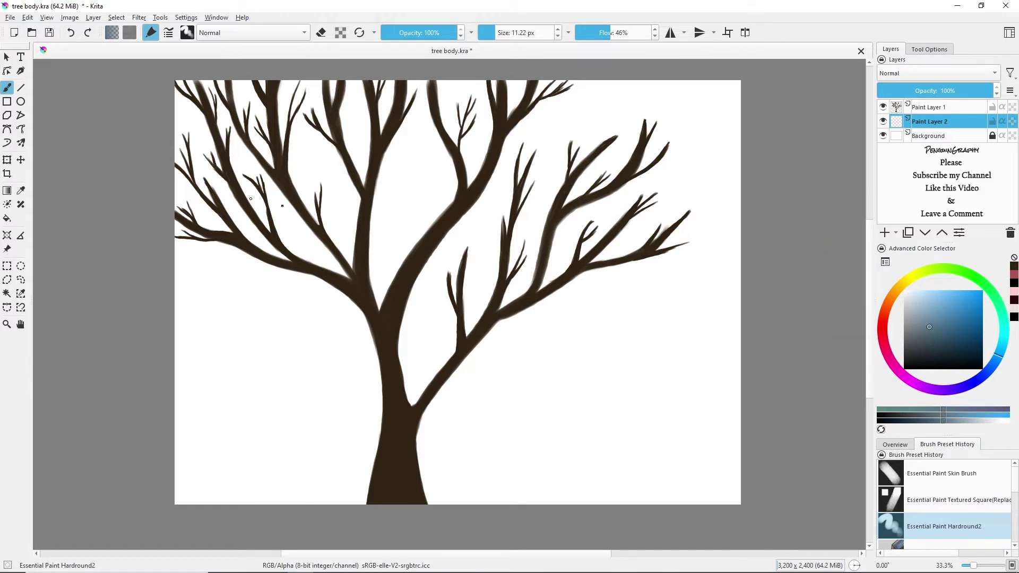
pyautogui.press(']')
pyautogui.press(']')
pyautogui.press(']')
pyautogui.press(']')
pyautogui.press(']')
pyautogui.press(']')
pyautogui.press(']')
pyautogui.press(']')
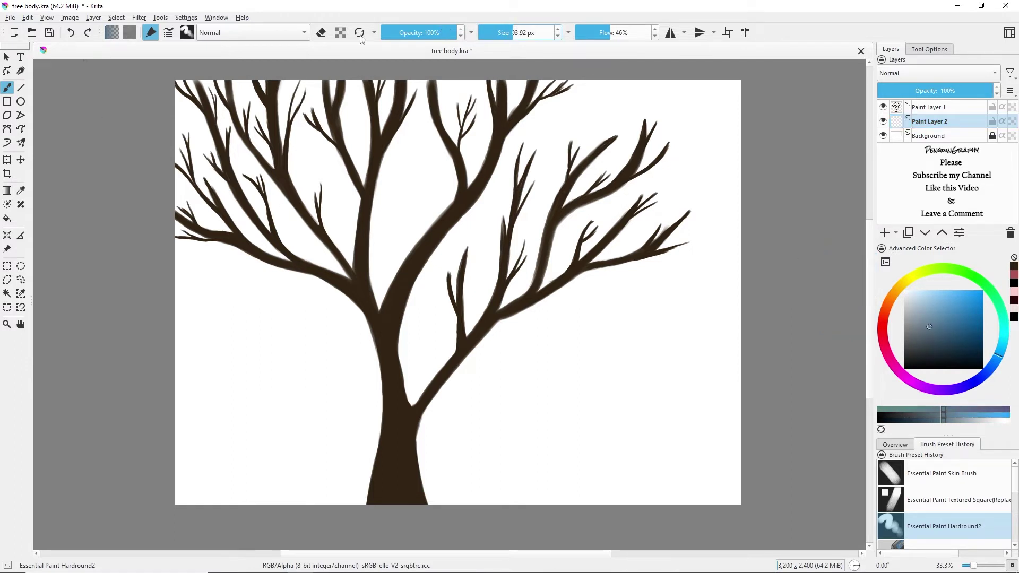
# - Paint a grey-blue sky behind the upper branches with the Hardround2 brush at 576.28 px and 100% flow
pyautogui.click(187, 32)
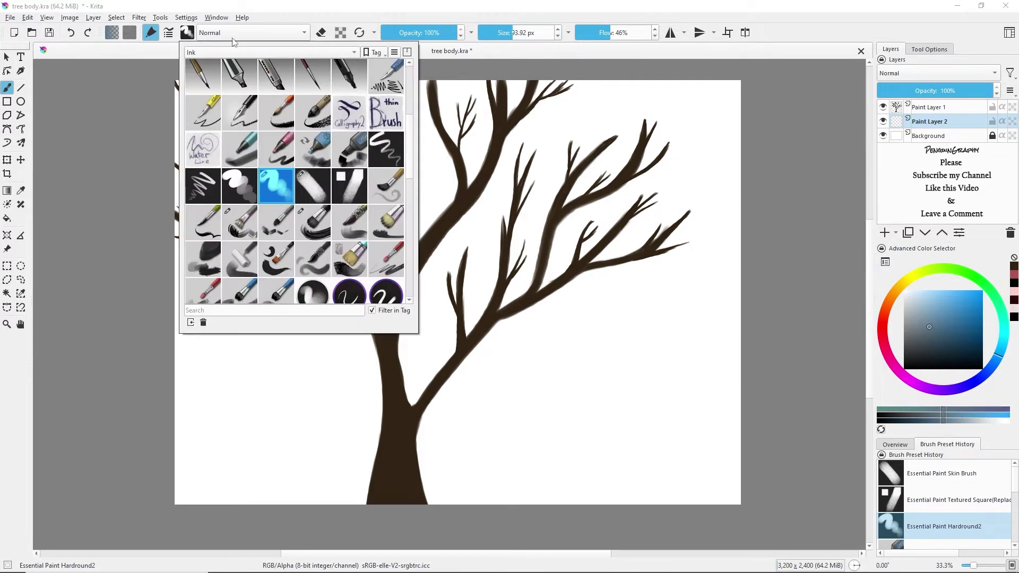
pyautogui.click(173, 34)
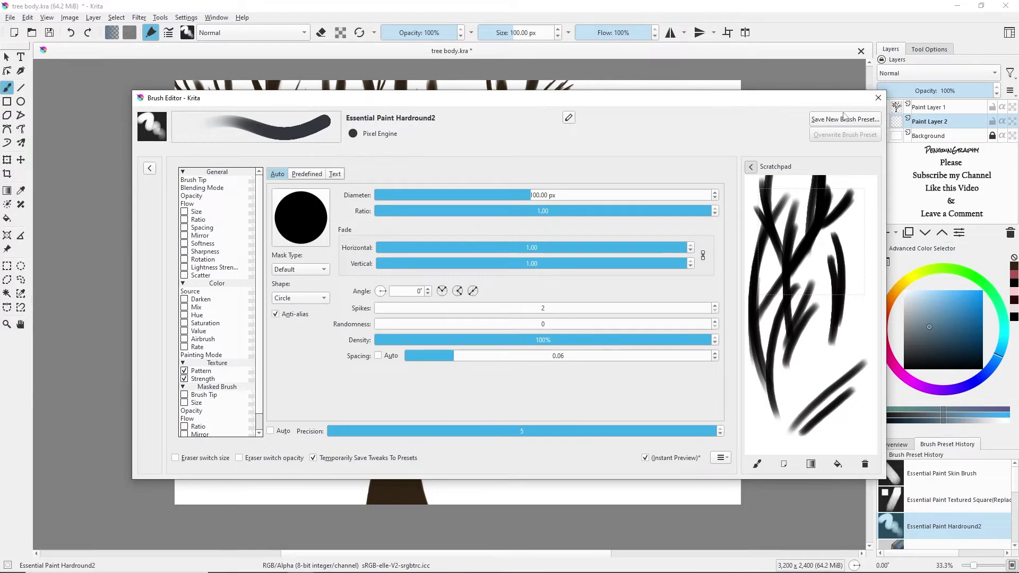
pyautogui.click(878, 98)
pyautogui.click(520, 29)
pyautogui.moveTo(239, 276)
pyautogui.mouseDown()
pyautogui.moveTo(457, 186)
pyautogui.moveTo(527, 326)
pyautogui.moveTo(572, 123)
pyautogui.moveTo(598, 81)
pyautogui.mouseUp()
# - Blend the sky softly into the white background using the DEEVAD blending brush at 1000 px and 40% opacity
pyautogui.click(168, 32)
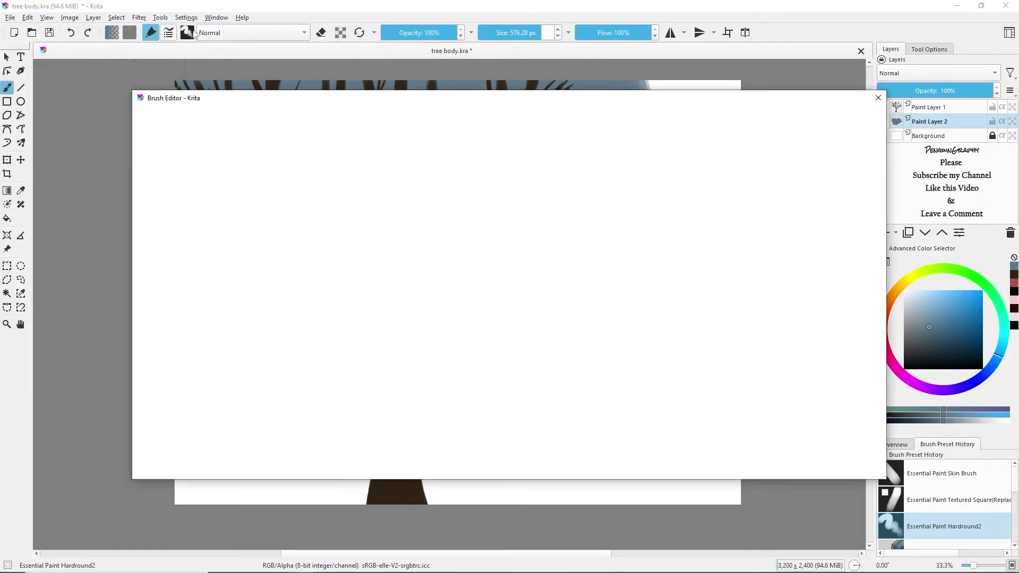
pyautogui.click(879, 97)
pyautogui.click(187, 32)
pyautogui.click(237, 110)
pyautogui.click(527, 33)
pyautogui.moveTo(197, 338)
pyautogui.mouseDown()
pyautogui.moveTo(202, 366)
pyautogui.moveTo(250, 411)
pyautogui.moveTo(473, 396)
pyautogui.moveTo(660, 289)
pyautogui.moveTo(647, 96)
pyautogui.mouseUp()
pyautogui.press('i')
pyautogui.press('i')
pyautogui.press('i')
pyautogui.press('o')
pyautogui.press('o')
pyautogui.moveTo(685, 130)
pyautogui.mouseDown()
pyautogui.moveTo(500, 391)
pyautogui.moveTo(660, 102)
pyautogui.moveTo(489, 455)
pyautogui.moveTo(673, 364)
pyautogui.moveTo(561, 432)
pyautogui.moveTo(289, 471)
pyautogui.moveTo(194, 446)
pyautogui.moveTo(298, 297)
pyautogui.mouseUp()
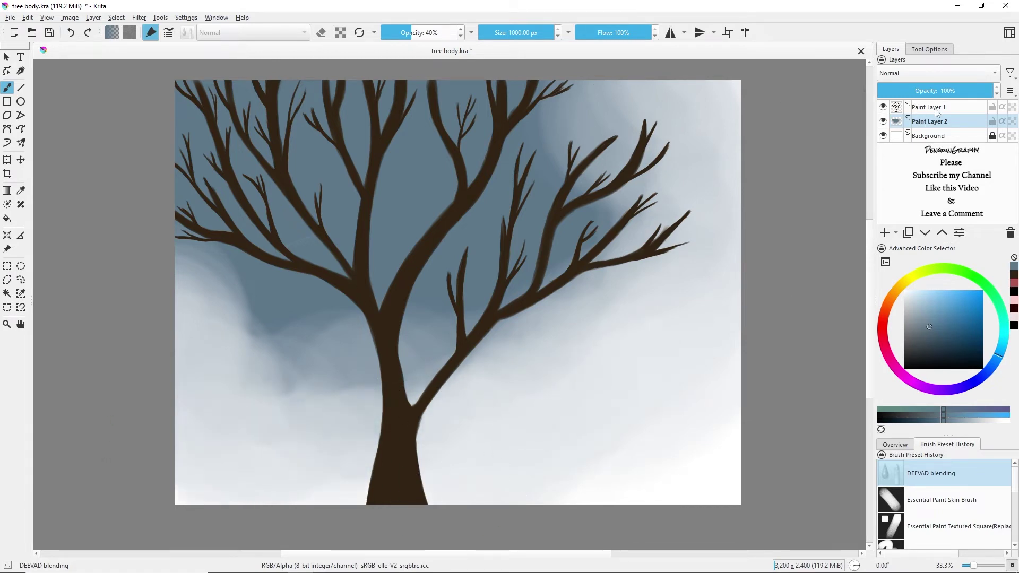
# - Add a new paint layer above the tree's layer, Paint Layer 1
pyautogui.press('Insert')
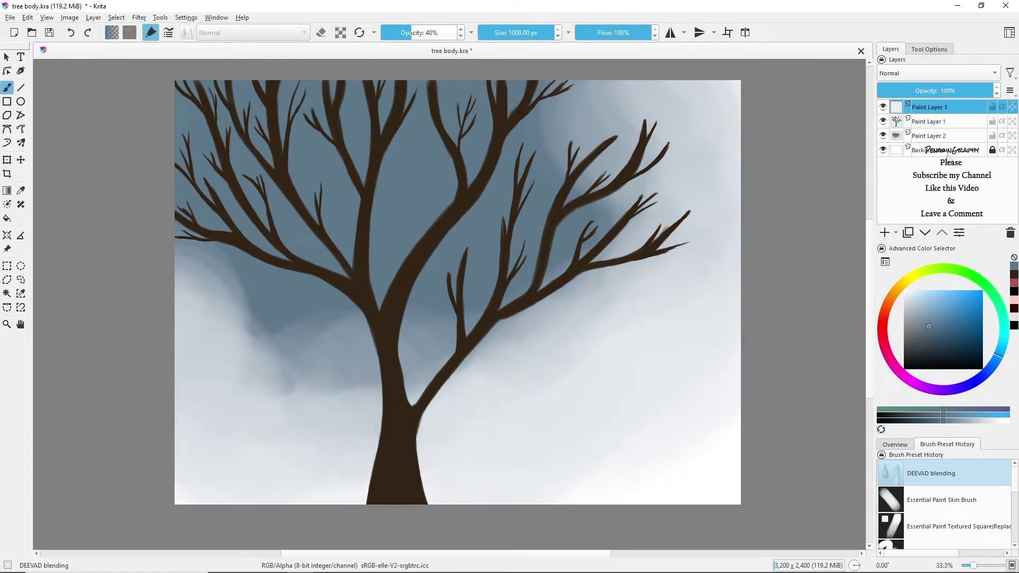
pyautogui.keyDown('ctrl'); pyautogui.click(929, 122); pyautogui.keyUp('ctrl')
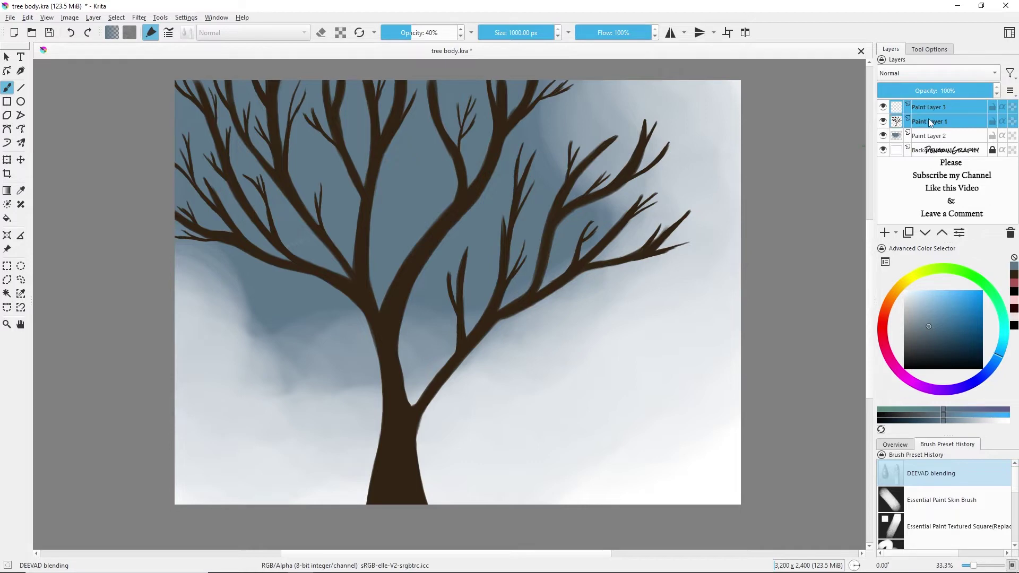
pyautogui.rightClick(922, 125)
pyautogui.click(846, 127)
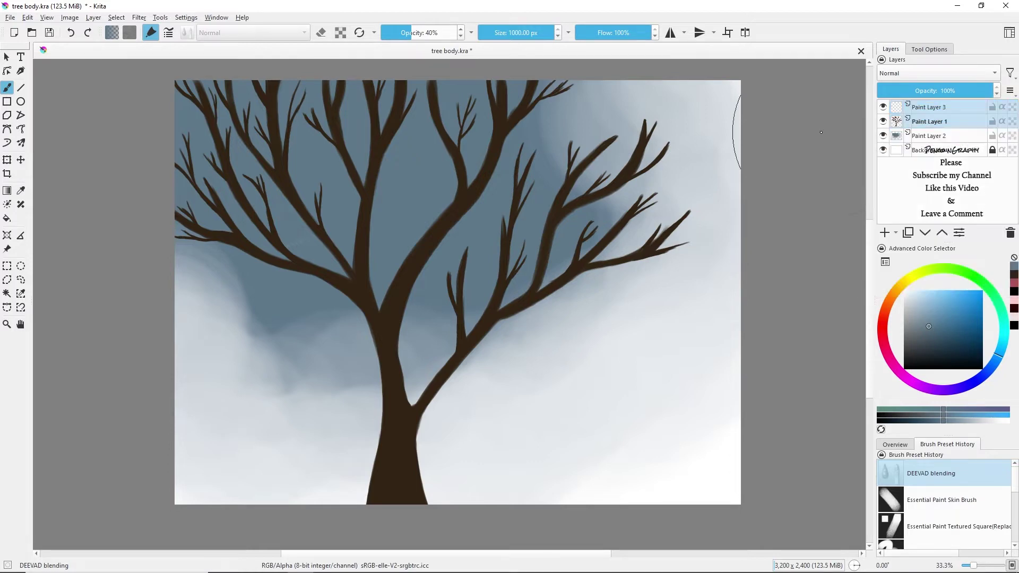
# - Put Paint Layer 3 and the tree's Paint Layer 1 together in a group
pyautogui.click(945, 107)
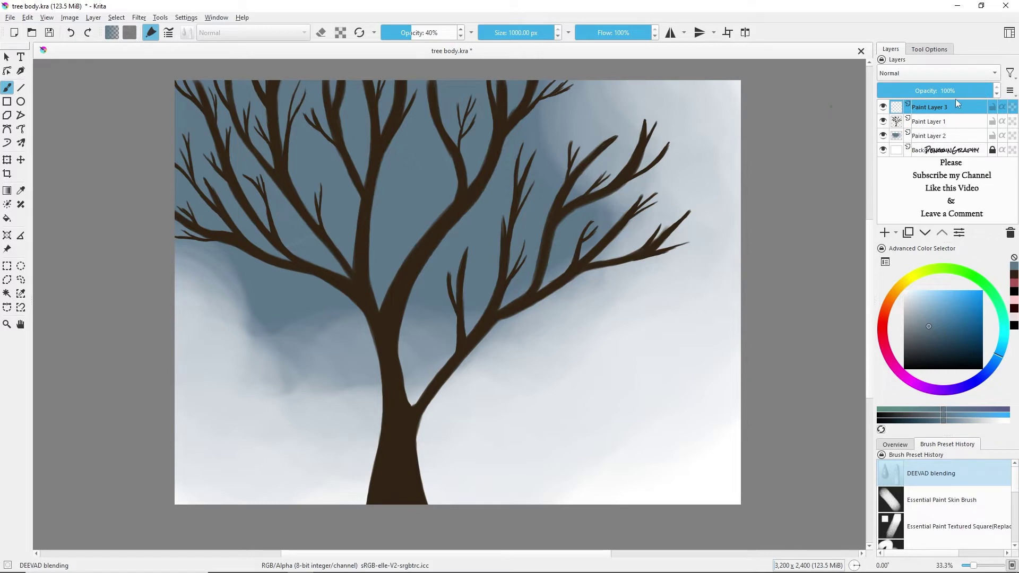
pyautogui.keyDown('ctrl'); pyautogui.click(935, 121); pyautogui.keyUp('ctrl')
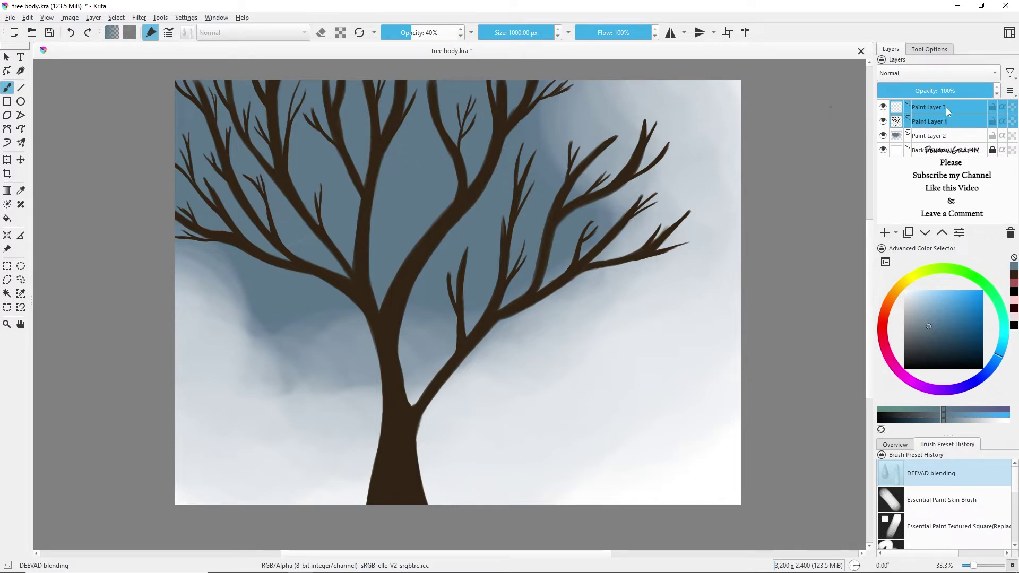
pyautogui.rightClick(944, 106)
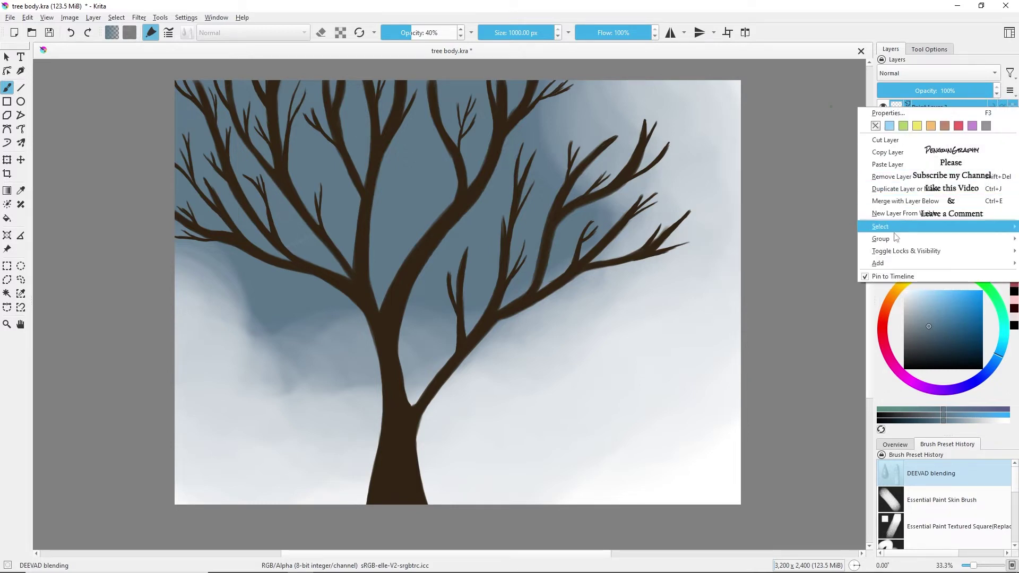
pyautogui.moveTo(893, 239)
pyautogui.click(743, 238)
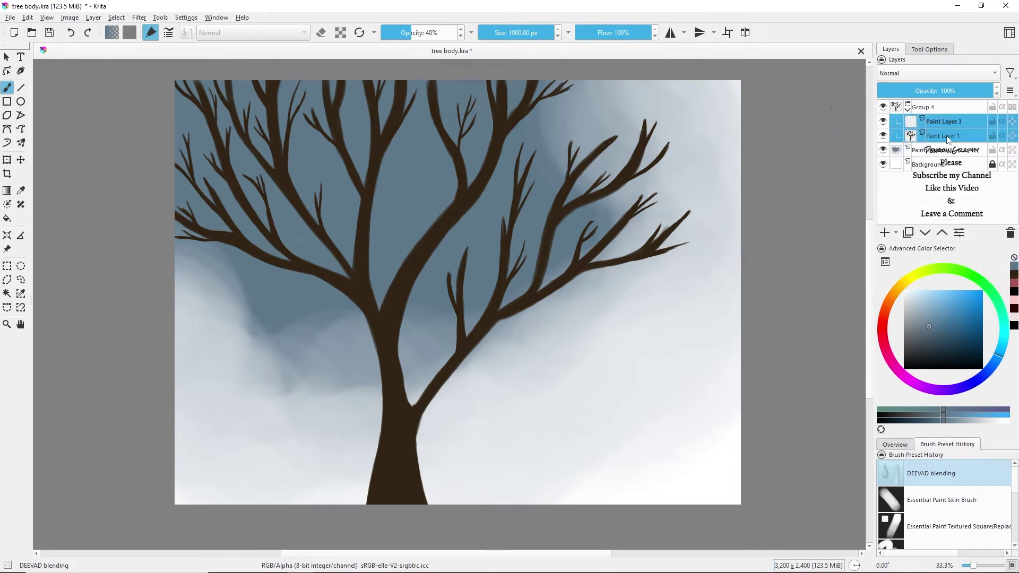
# - Set Paint Layer 3 to inherit alpha with Luminosity/Shine (SAI) blending, and choose a muted green painting colour
pyautogui.click(954, 121)
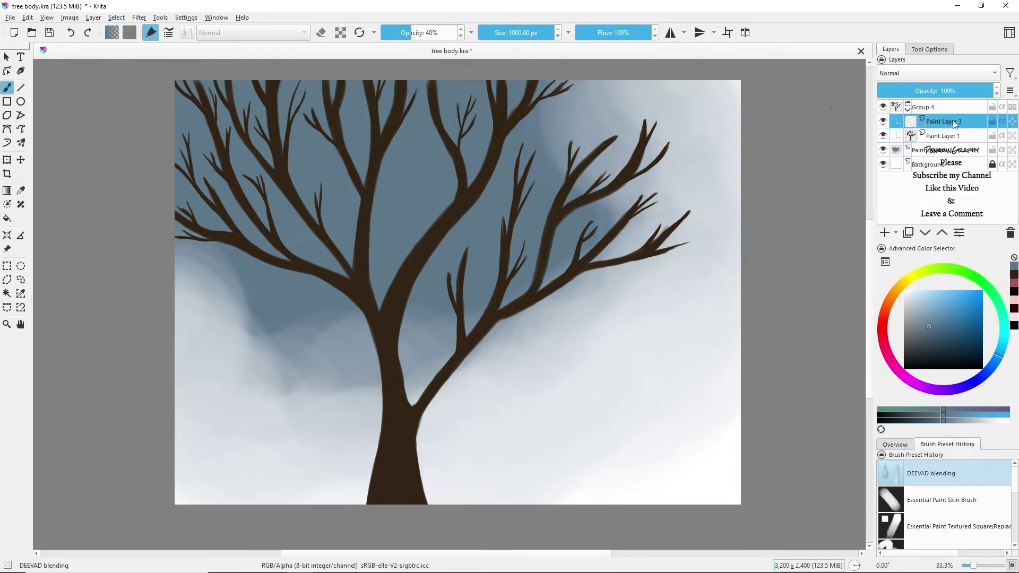
pyautogui.click(1003, 122)
pyautogui.moveTo(920, 274)
pyautogui.mouseDown()
pyautogui.moveTo(912, 279)
pyautogui.moveTo(935, 277)
pyautogui.mouseUp()
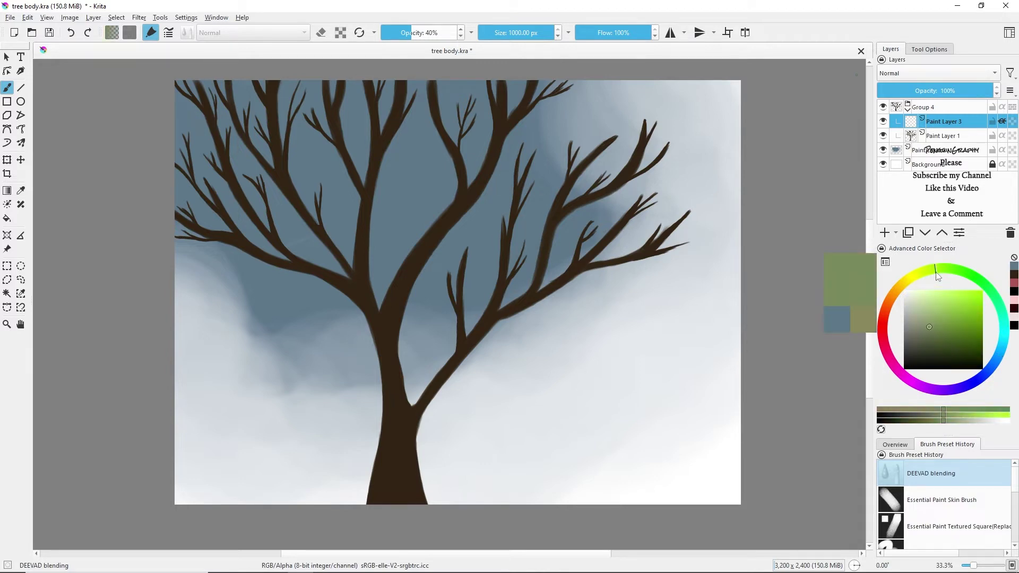
pyautogui.click(920, 73)
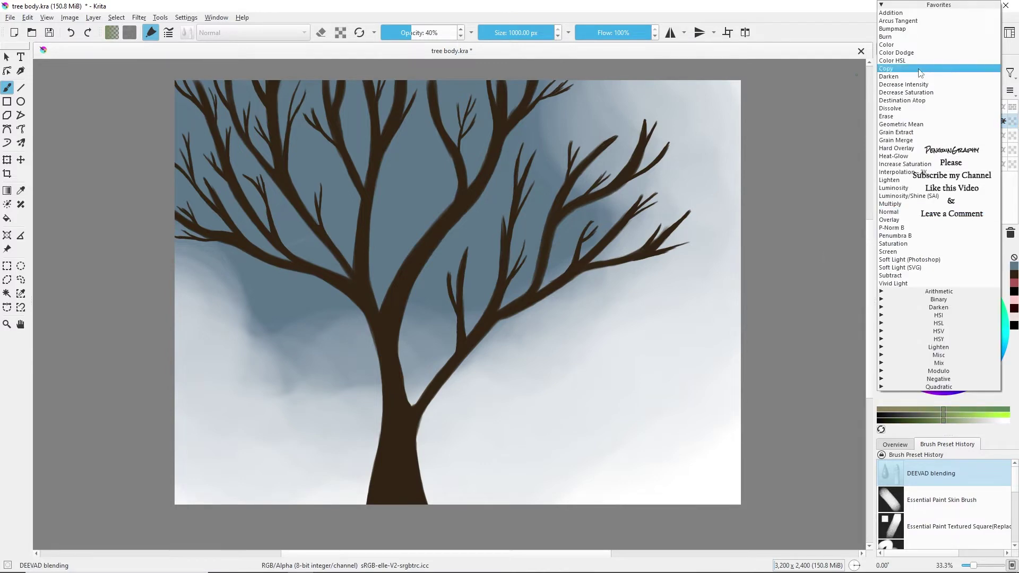
pyautogui.click(919, 196)
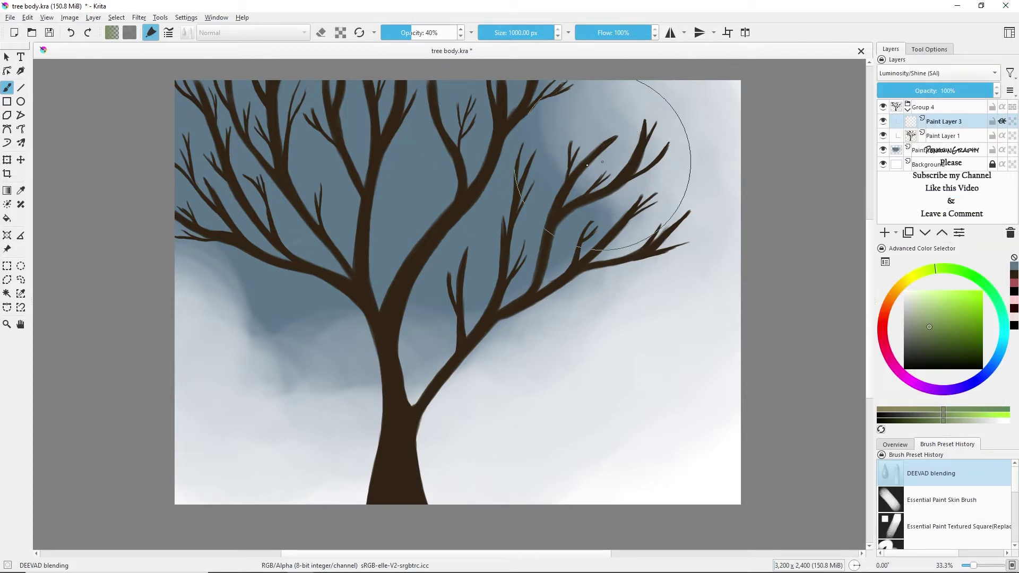
# - Choose the Concept GritSharpSmatter brush from the Art presets, test it on the scratchpad and set its size to 117.31 px
pyautogui.click(187, 36)
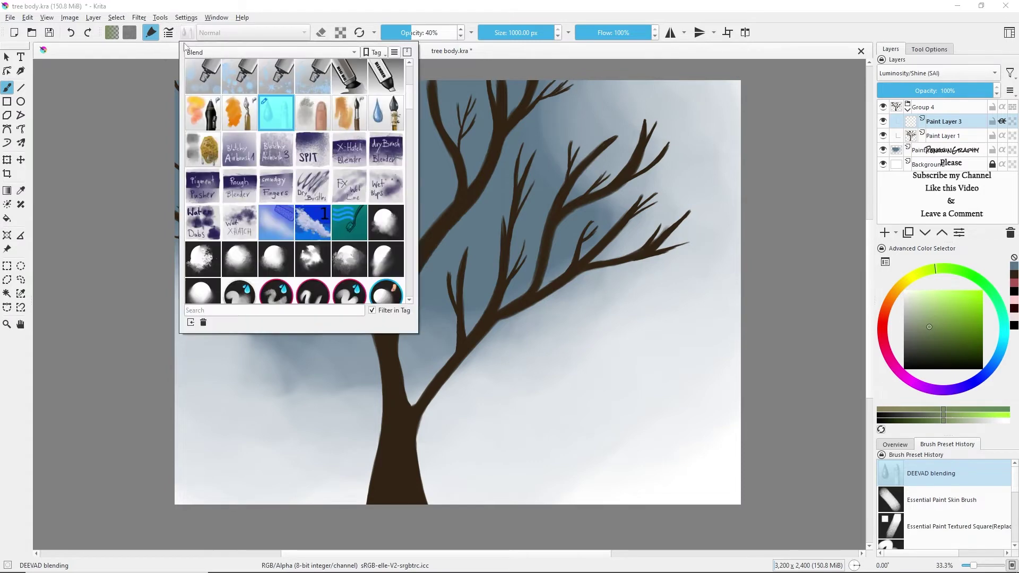
pyautogui.click(187, 51)
pyautogui.click(223, 44)
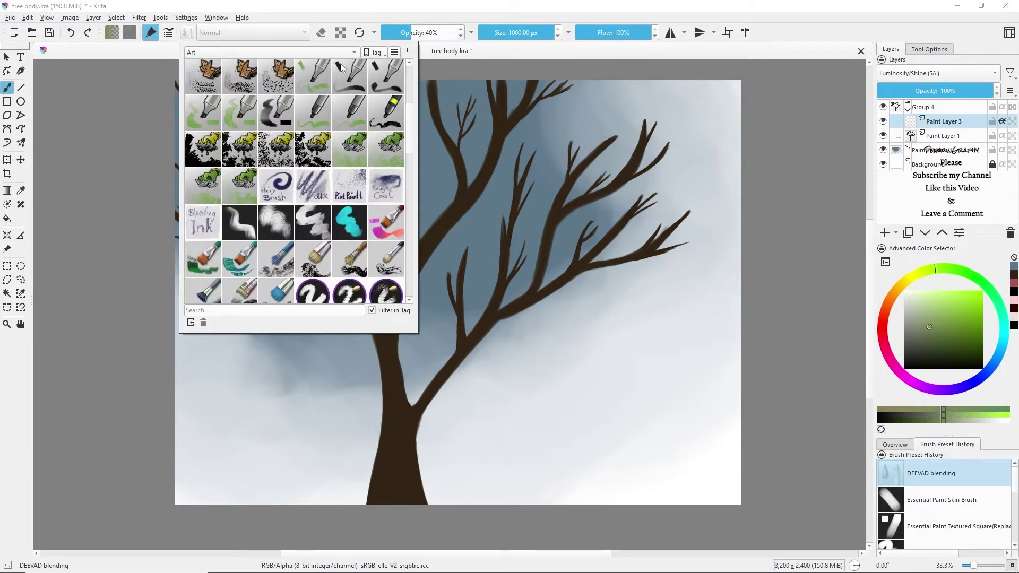
pyautogui.click(239, 88)
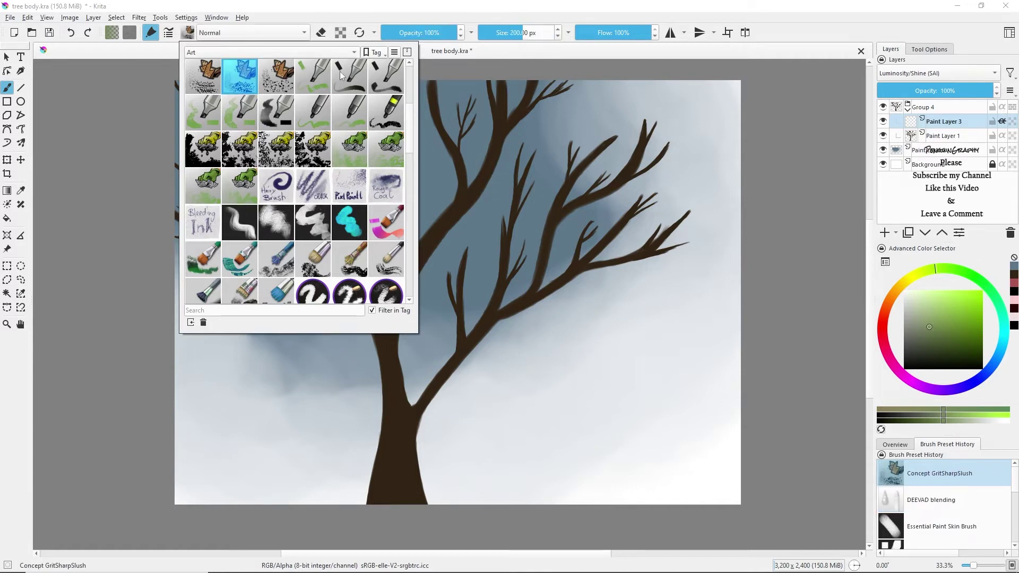
pyautogui.click(285, 85)
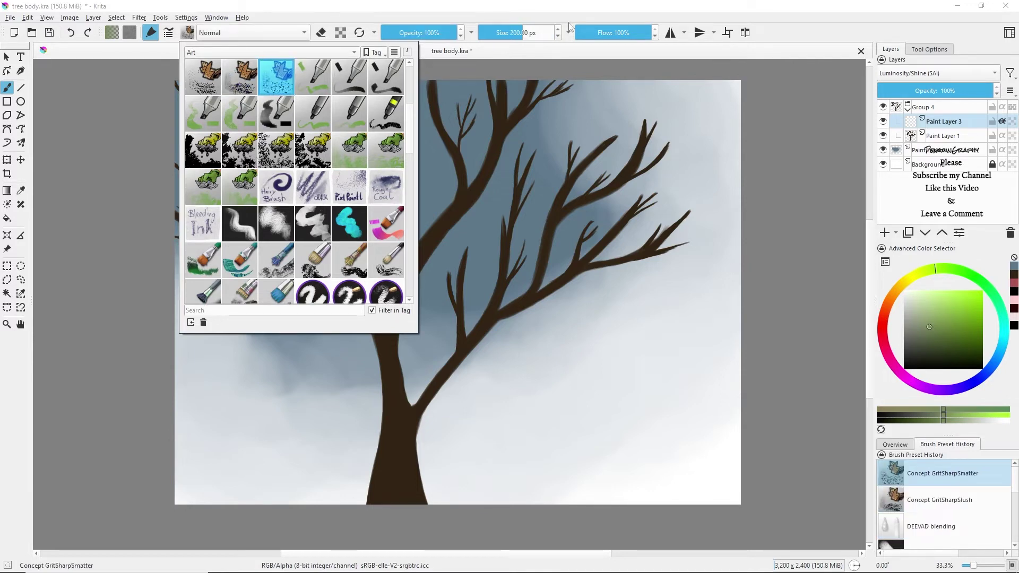
pyautogui.click(168, 32)
pyautogui.moveTo(812, 300)
pyautogui.mouseDown()
pyautogui.moveTo(796, 255)
pyautogui.moveTo(804, 228)
pyautogui.mouseUp()
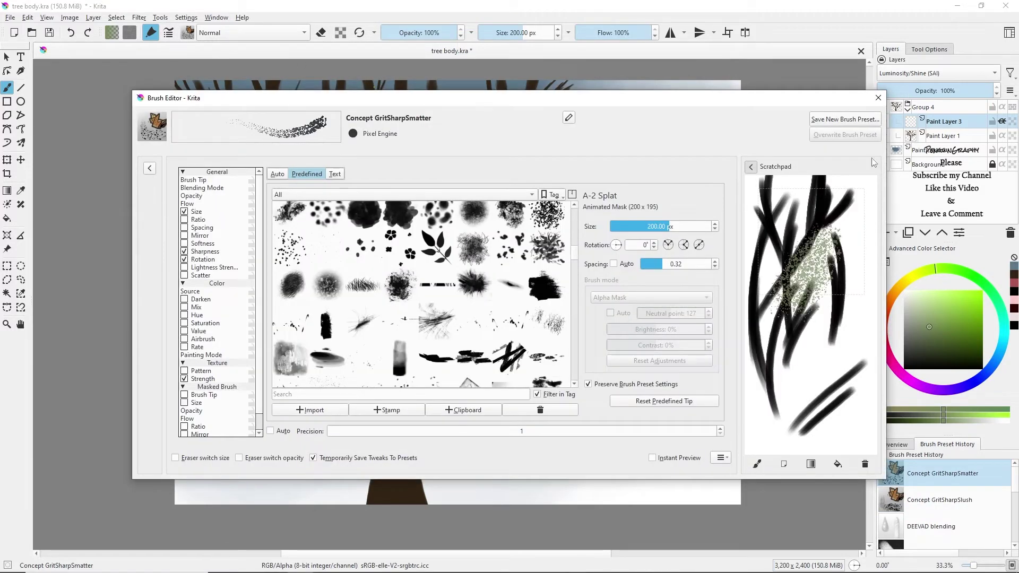
pyautogui.click(879, 97)
pyautogui.moveTo(520, 29); pyautogui.dragTo(516, 34)
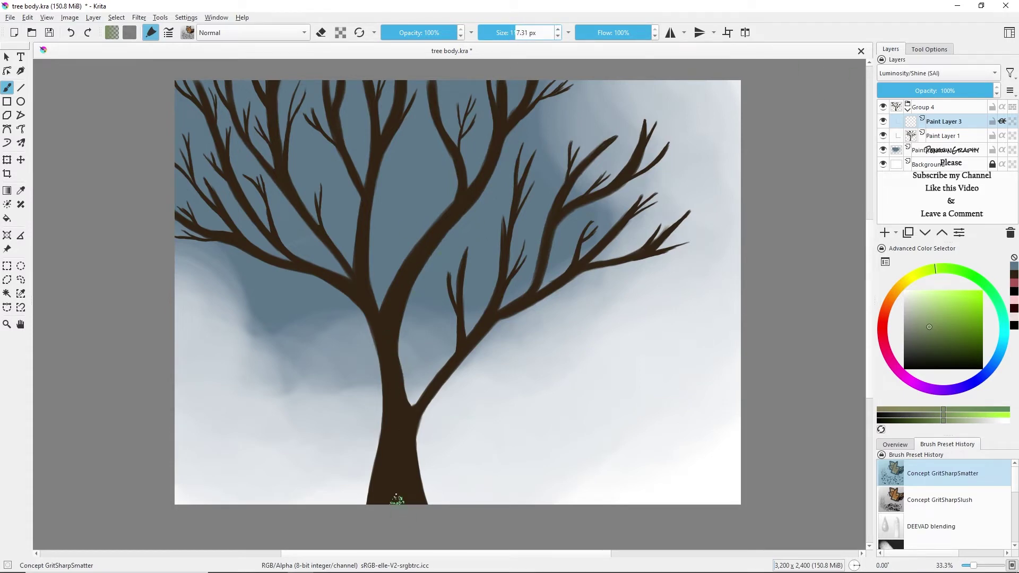
# - Stipple muted green speckles along the left edge of the trunk and over the tree's left-hand branches
pyautogui.moveTo(398, 496)
pyautogui.mouseDown()
pyautogui.moveTo(369, 499)
pyautogui.moveTo(364, 467)
pyautogui.moveTo(373, 480)
pyautogui.moveTo(381, 409)
pyautogui.moveTo(373, 486)
pyautogui.moveTo(380, 436)
pyautogui.moveTo(361, 324)
pyautogui.moveTo(379, 366)
pyautogui.moveTo(372, 336)
pyautogui.mouseUp()
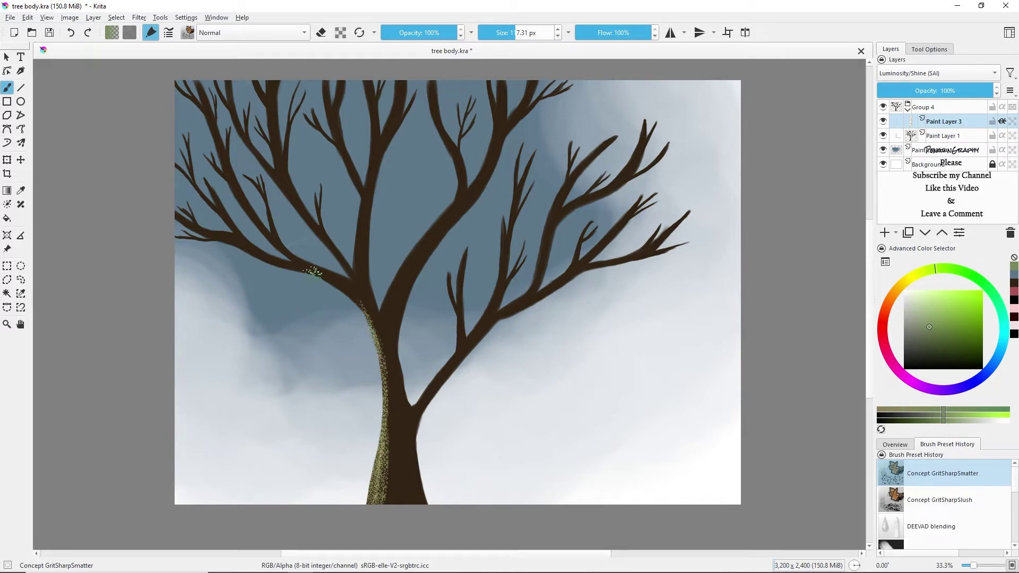
pyautogui.moveTo(322, 288); pyautogui.dragTo(318, 285)
pyautogui.moveTo(187, 85); pyautogui.dragTo(256, 223)
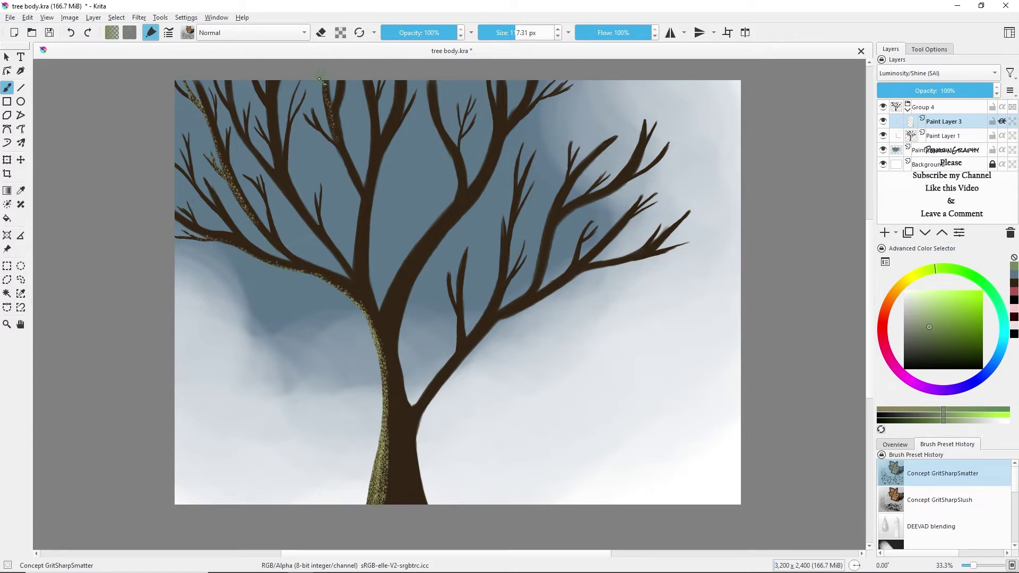
pyautogui.moveTo(268, 81); pyautogui.dragTo(287, 197)
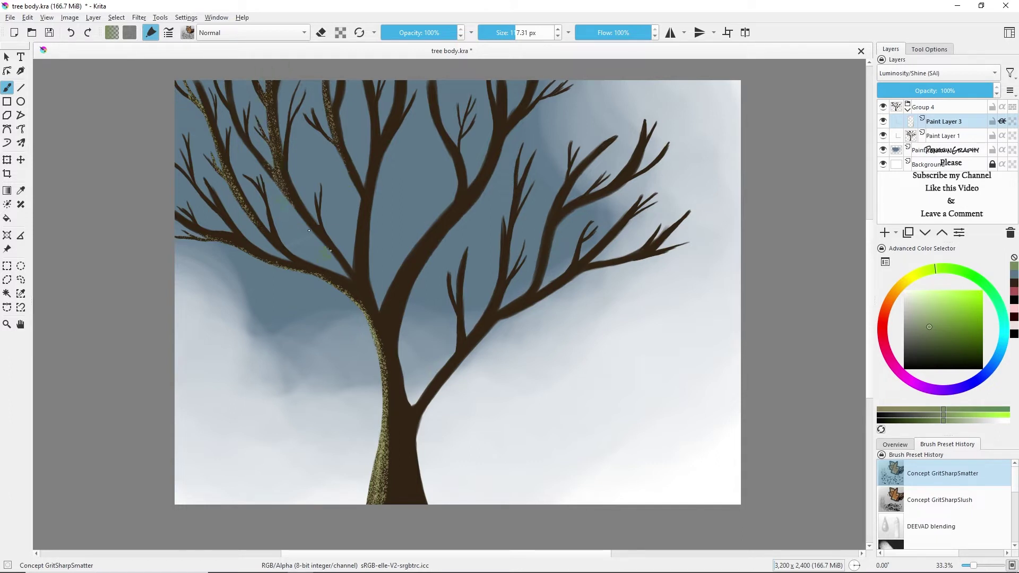
pyautogui.moveTo(309, 230); pyautogui.dragTo(353, 268)
# - Stipple green speckles on the tree's middle branches and inner twigs, undoing the stray dab at the trunk's fork
pyautogui.moveTo(374, 129); pyautogui.dragTo(369, 81)
pyautogui.moveTo(434, 120)
pyautogui.mouseDown()
pyautogui.moveTo(462, 194)
pyautogui.moveTo(396, 273)
pyautogui.mouseUp()
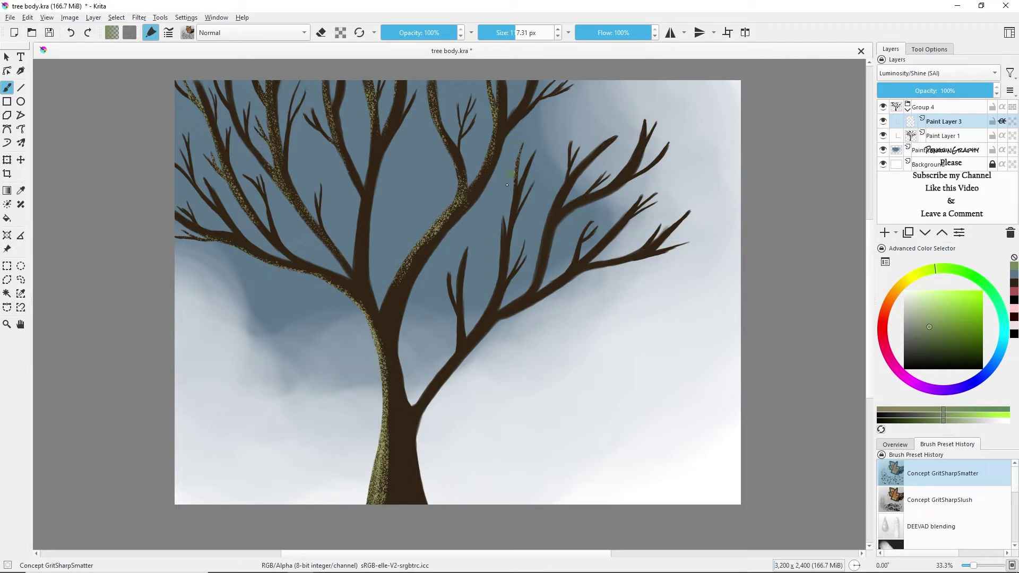
pyautogui.moveTo(450, 335)
pyautogui.mouseDown()
pyautogui.moveTo(401, 406)
pyautogui.moveTo(431, 360)
pyautogui.moveTo(414, 353)
pyautogui.moveTo(398, 409)
pyautogui.moveTo(421, 342)
pyautogui.moveTo(432, 368)
pyautogui.mouseUp()
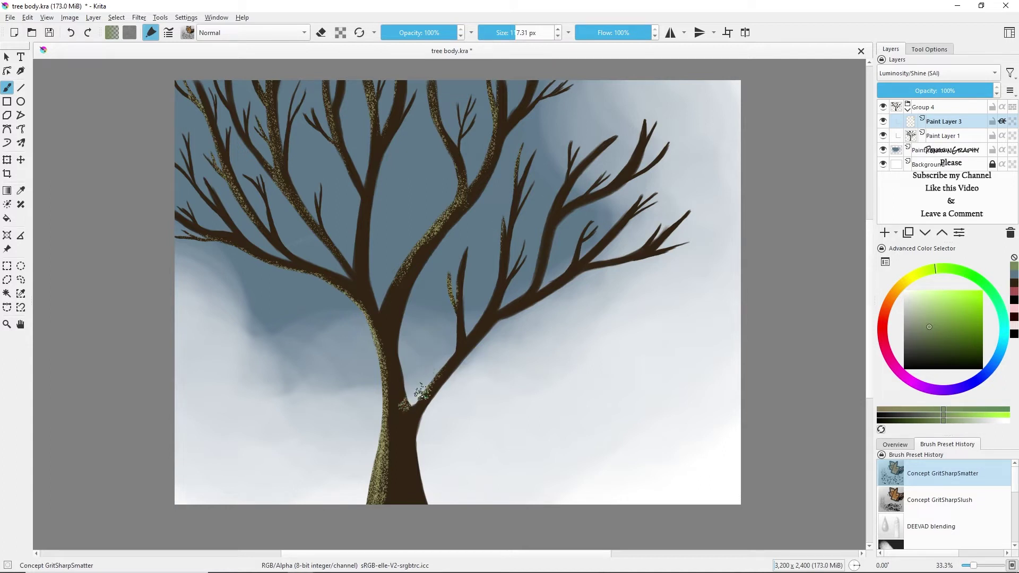
pyautogui.hotkey('ctrl', 'z')
# - Stipple green speckles on the right-hand branches, and thicken the speckling on the lower trunk and the lowest left branch
pyautogui.moveTo(566, 175); pyautogui.dragTo(577, 151)
pyautogui.moveTo(555, 198); pyautogui.dragTo(536, 286)
pyautogui.moveTo(647, 111)
pyautogui.mouseDown()
pyautogui.moveTo(608, 182)
pyautogui.moveTo(620, 167)
pyautogui.moveTo(648, 174)
pyautogui.moveTo(590, 232)
pyautogui.mouseUp()
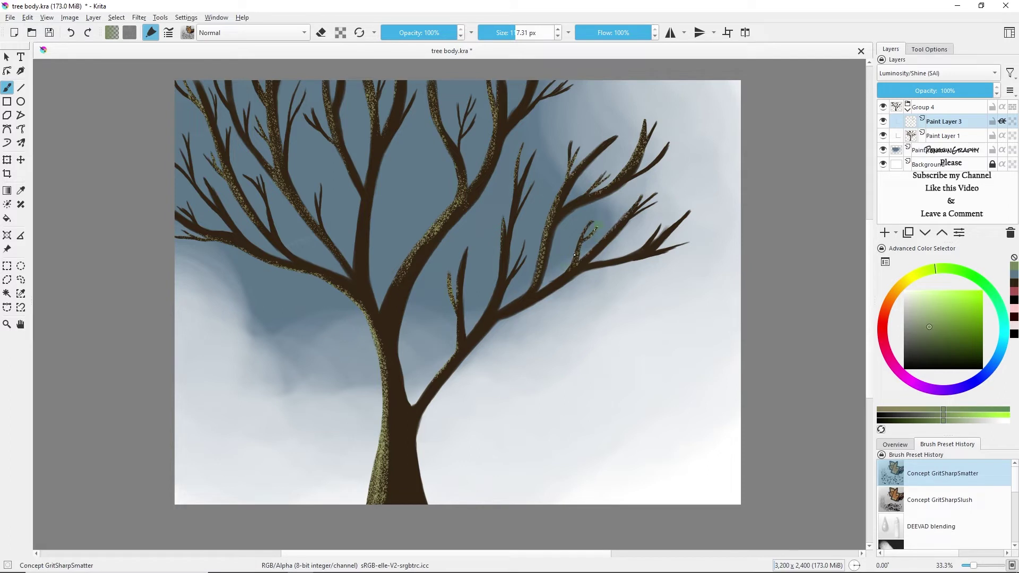
pyautogui.moveTo(671, 216)
pyautogui.mouseDown()
pyautogui.moveTo(607, 257)
pyautogui.moveTo(663, 221)
pyautogui.moveTo(655, 236)
pyautogui.mouseUp()
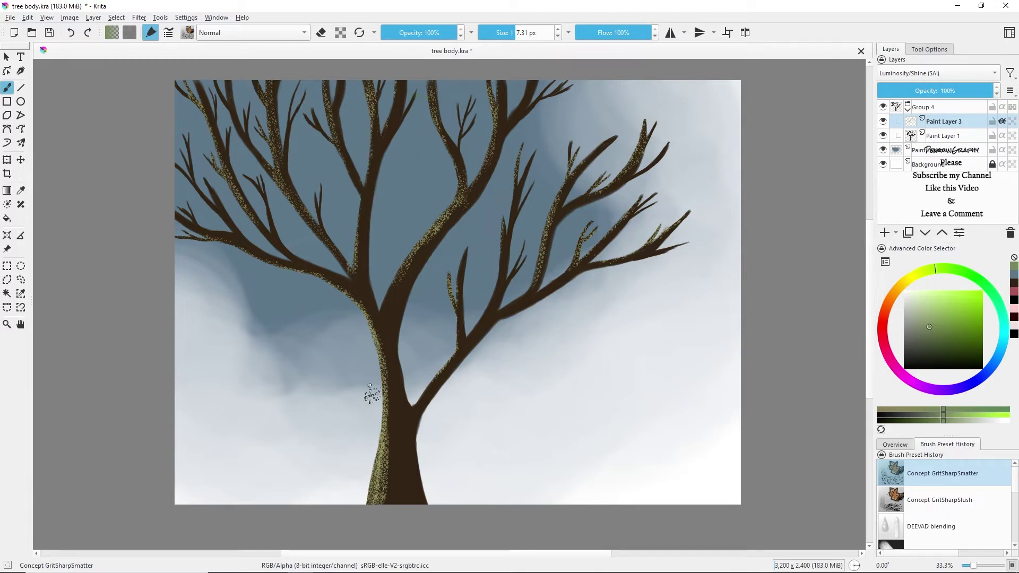
pyautogui.moveTo(371, 394)
pyautogui.mouseDown()
pyautogui.moveTo(363, 326)
pyautogui.moveTo(382, 480)
pyautogui.moveTo(390, 441)
pyautogui.moveTo(371, 496)
pyautogui.mouseUp()
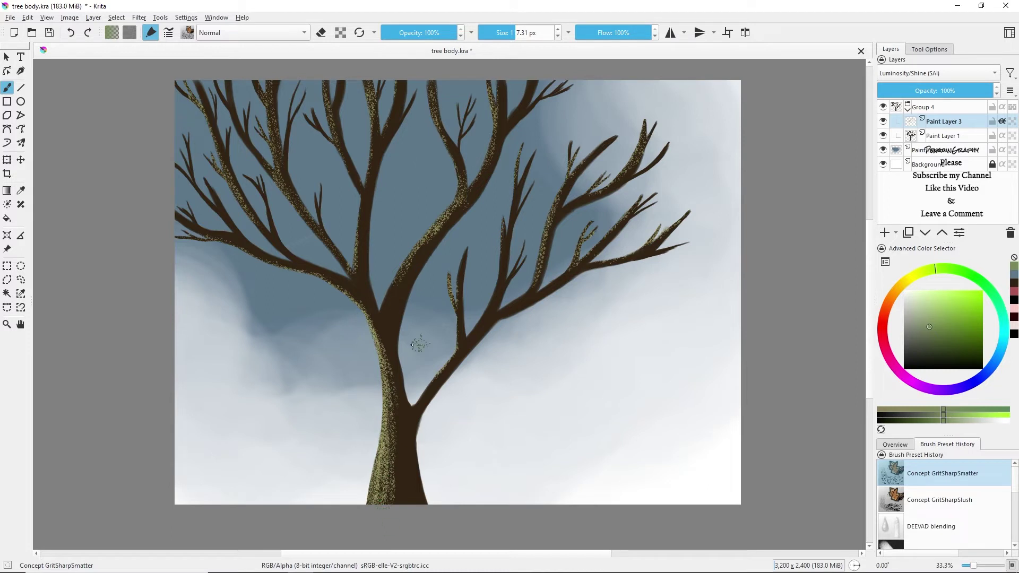
pyautogui.moveTo(280, 276); pyautogui.dragTo(308, 278)
# - Choose the Concept FoamSmudgeChunk brush from the Blend presets and set its size to 133.58 px
pyautogui.click(187, 33)
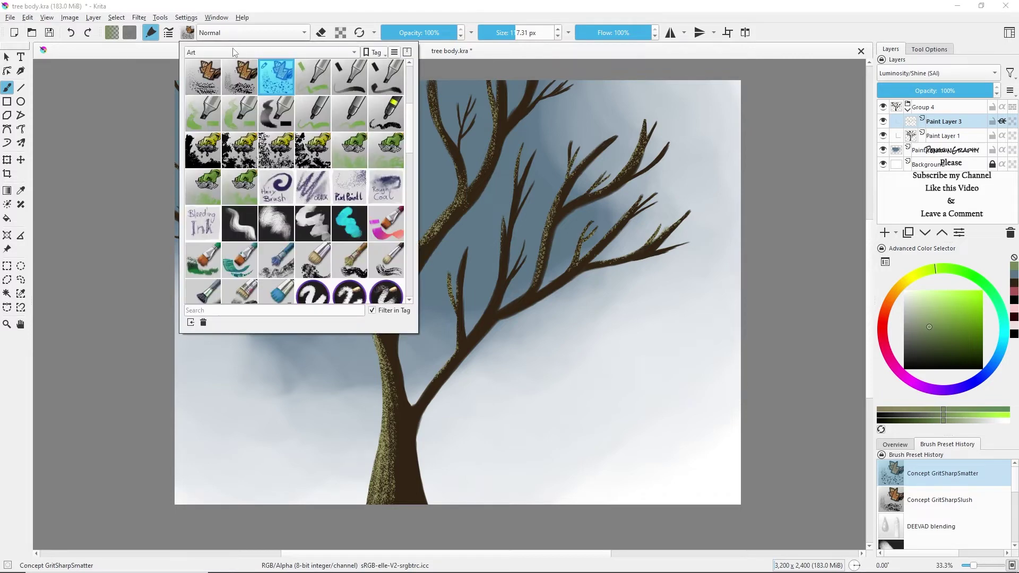
pyautogui.moveTo(413, 149); pyautogui.dragTo(412, 79)
pyautogui.click(255, 54)
pyautogui.click(230, 62)
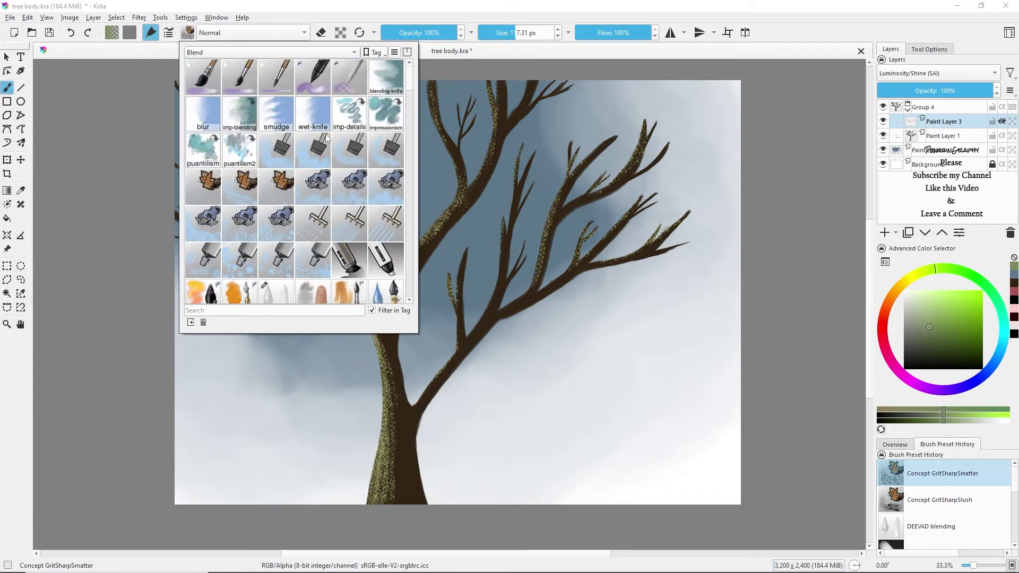
pyautogui.click(289, 145)
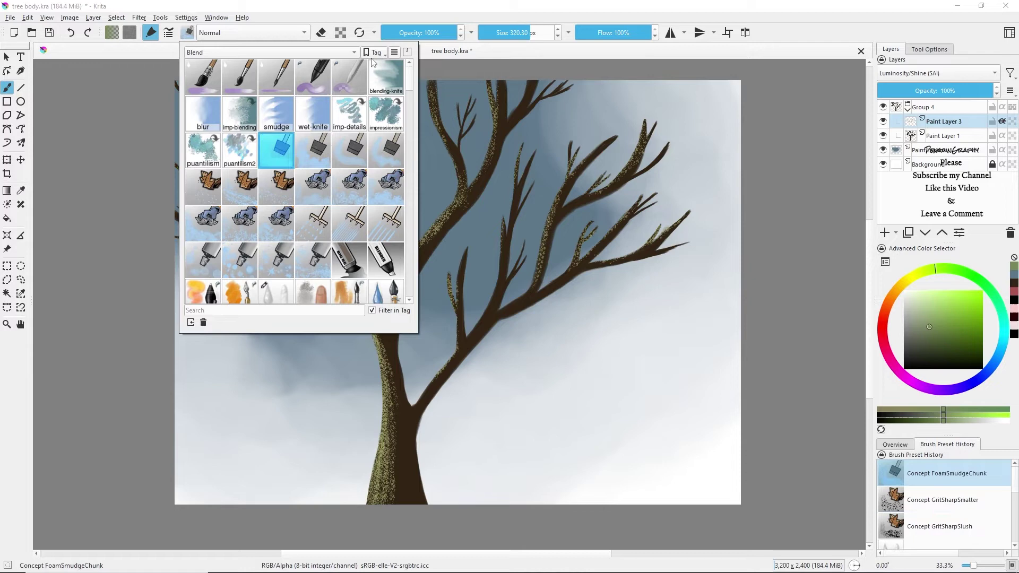
pyautogui.moveTo(517, 34); pyautogui.dragTo(502, 35)
pyautogui.click(517, 33)
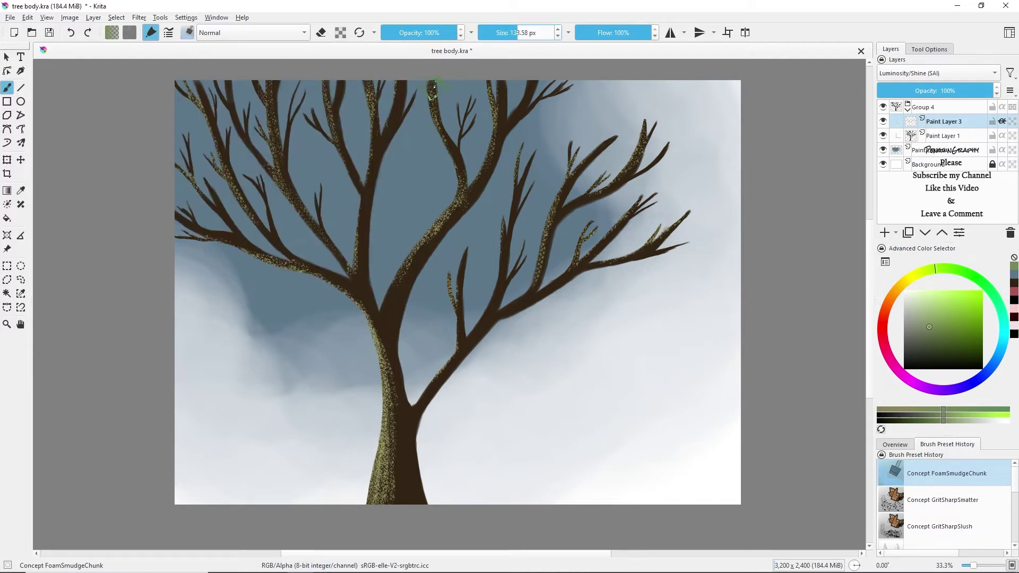
# - Smudge the green speckles softly into the brown bark along the trunk and all the branches
pyautogui.moveTo(421, 98); pyautogui.dragTo(434, 114)
pyautogui.moveTo(451, 154)
pyautogui.mouseDown()
pyautogui.moveTo(470, 185)
pyautogui.moveTo(409, 272)
pyautogui.mouseUp()
pyautogui.moveTo(469, 202); pyautogui.dragTo(449, 223)
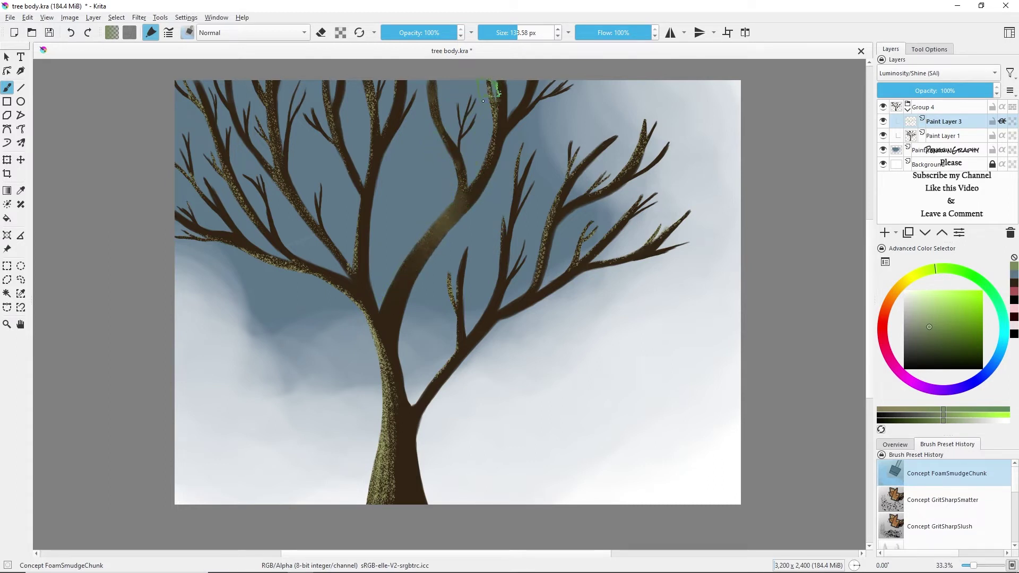
pyautogui.moveTo(483, 101)
pyautogui.mouseDown()
pyautogui.moveTo(487, 131)
pyautogui.moveTo(499, 135)
pyautogui.moveTo(478, 175)
pyautogui.moveTo(506, 111)
pyautogui.moveTo(491, 109)
pyautogui.moveTo(499, 79)
pyautogui.moveTo(494, 111)
pyautogui.moveTo(523, 100)
pyautogui.mouseUp()
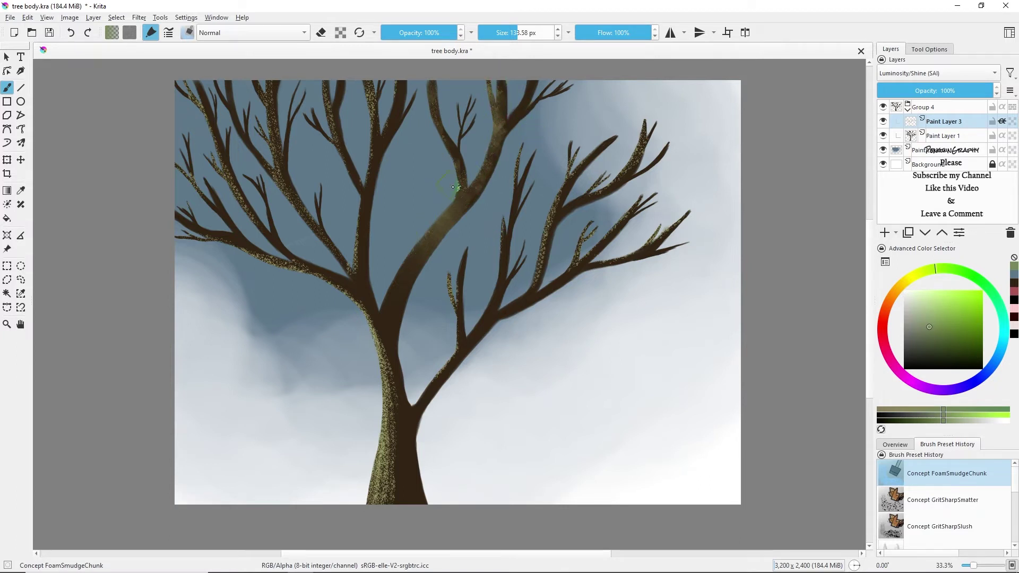
pyautogui.moveTo(354, 94)
pyautogui.mouseDown()
pyautogui.moveTo(369, 102)
pyautogui.moveTo(368, 136)
pyautogui.moveTo(360, 252)
pyautogui.moveTo(353, 265)
pyautogui.moveTo(365, 188)
pyautogui.moveTo(359, 250)
pyautogui.moveTo(348, 264)
pyautogui.moveTo(289, 196)
pyautogui.moveTo(262, 87)
pyautogui.moveTo(281, 183)
pyautogui.moveTo(259, 155)
pyautogui.moveTo(374, 153)
pyautogui.moveTo(560, 199)
pyautogui.moveTo(513, 176)
pyautogui.moveTo(621, 157)
pyautogui.moveTo(620, 256)
pyautogui.moveTo(629, 171)
pyautogui.moveTo(217, 156)
pyautogui.moveTo(350, 291)
pyautogui.moveTo(371, 387)
pyautogui.moveTo(397, 409)
pyautogui.moveTo(367, 312)
pyautogui.mouseUp()
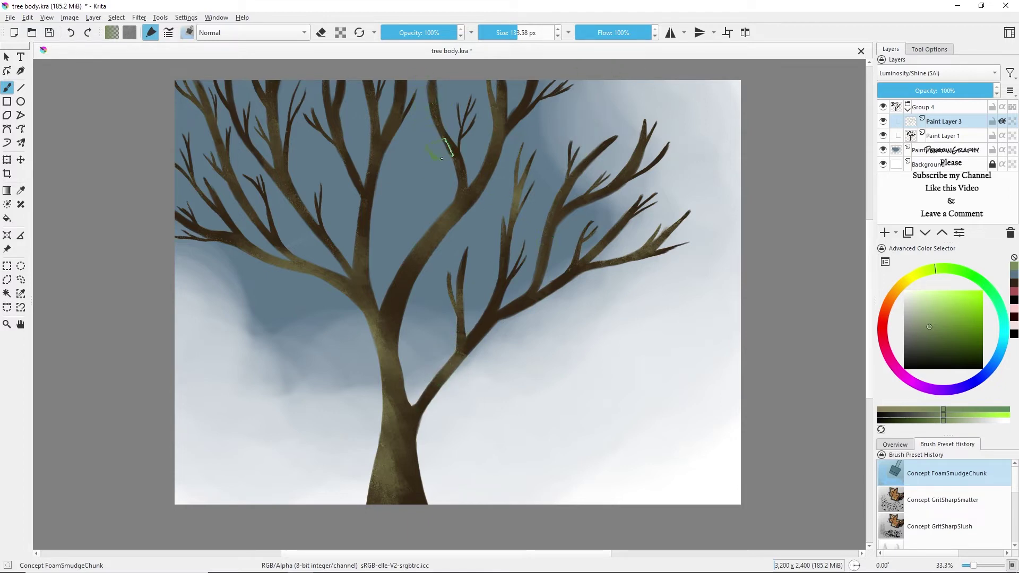
# - Add a paint layer with Inherit Alpha above Paint Layer 3 and set the painting colour to a light yellow
pyautogui.click(884, 233)
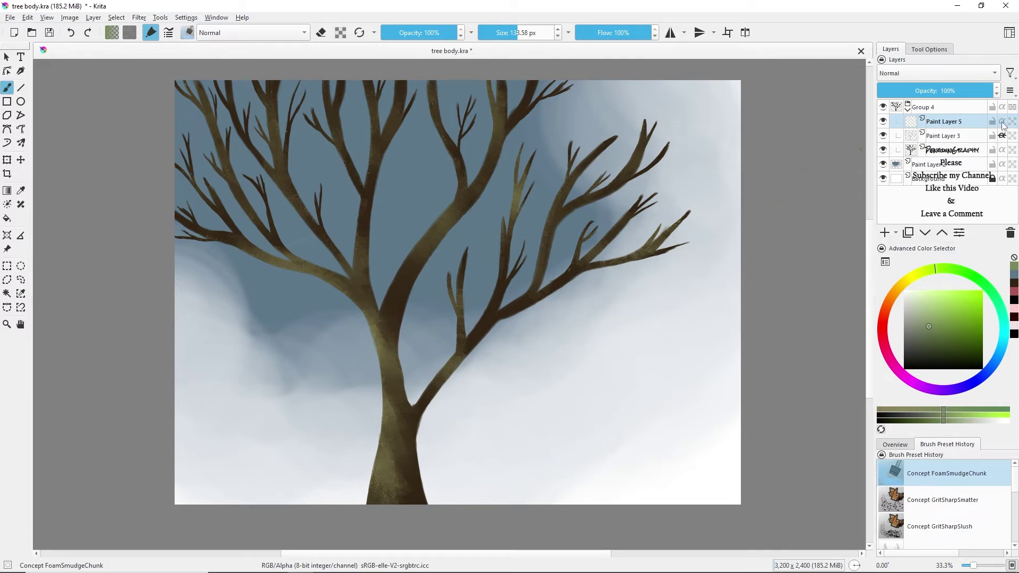
pyautogui.click(1002, 121)
pyautogui.click(914, 277)
pyautogui.click(935, 298)
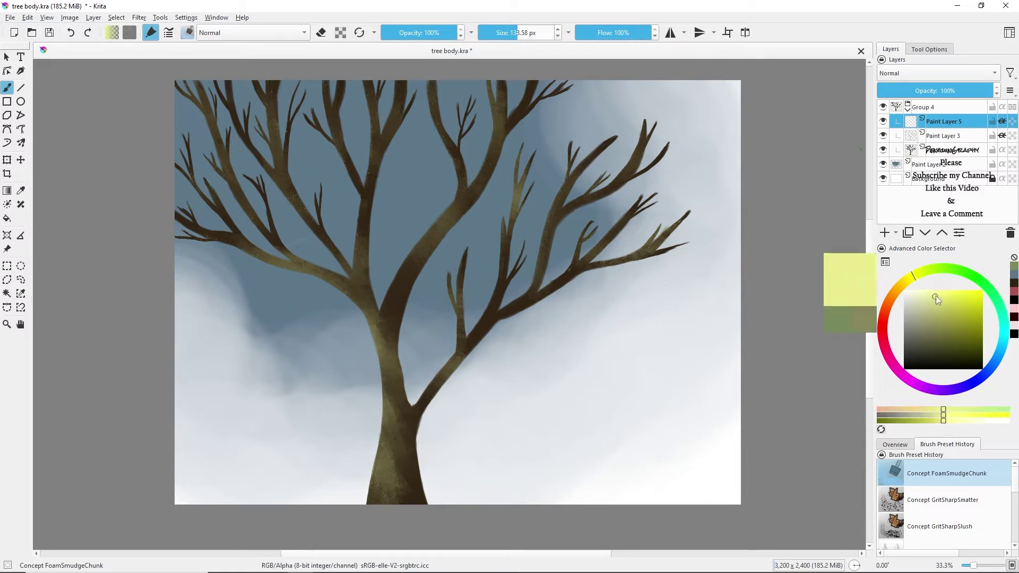
pyautogui.moveTo(936, 297); pyautogui.dragTo(950, 295)
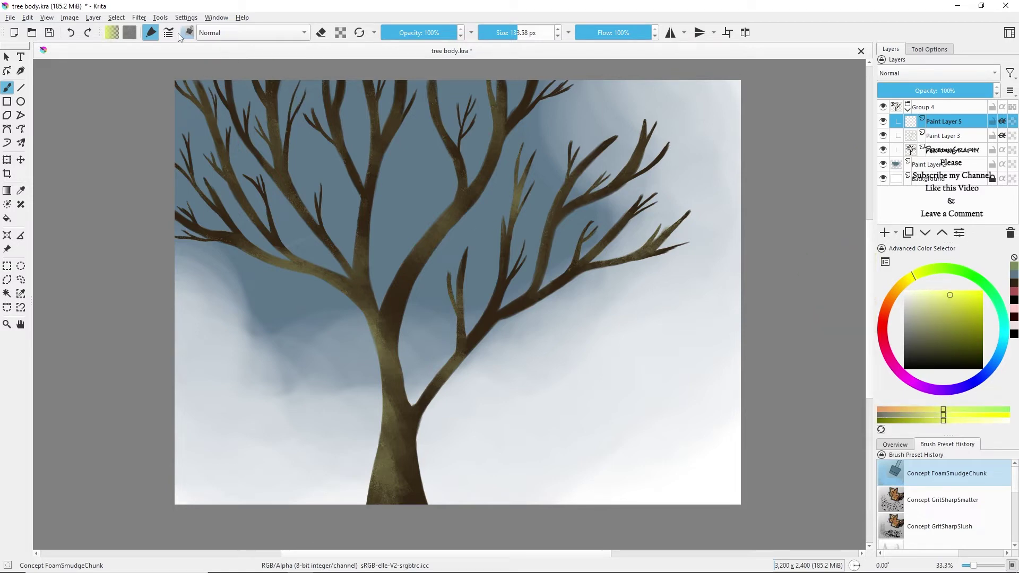
# - Choose the Airbrush-Real Grain brush from the Design presets and set its blending mode to Color Dodge
pyautogui.click(186, 32)
pyautogui.click(227, 53)
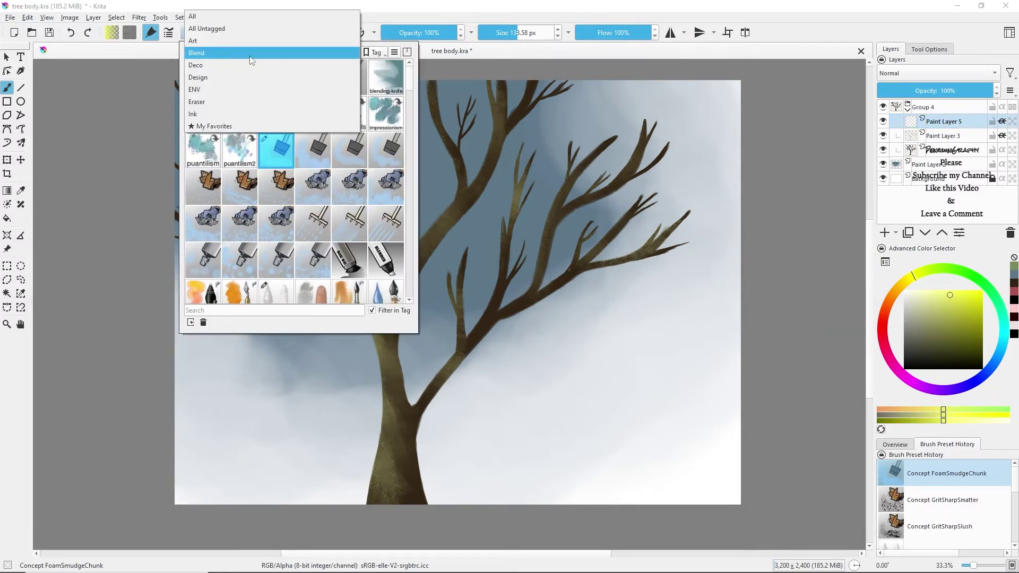
pyautogui.click(223, 79)
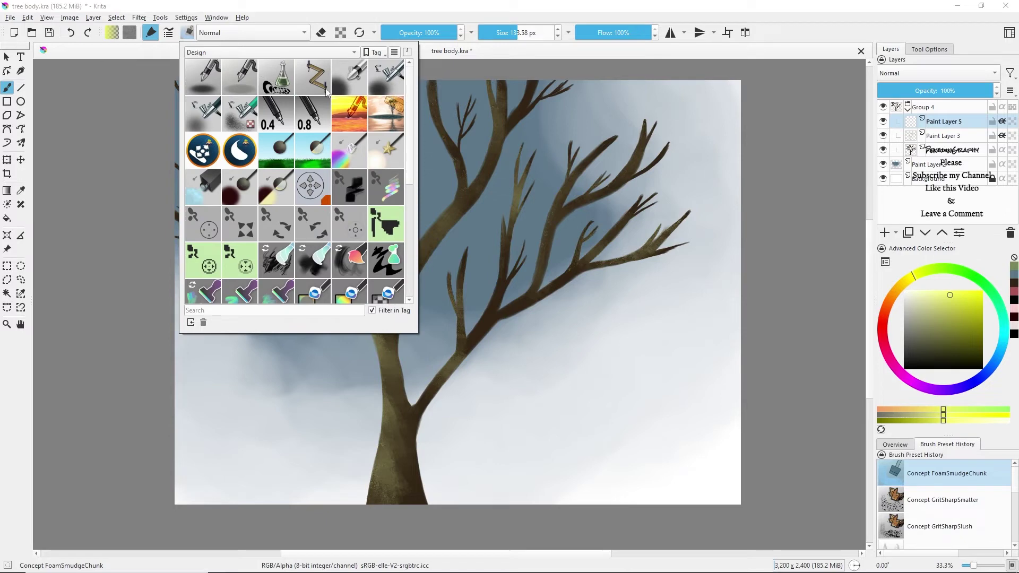
pyautogui.click(220, 118)
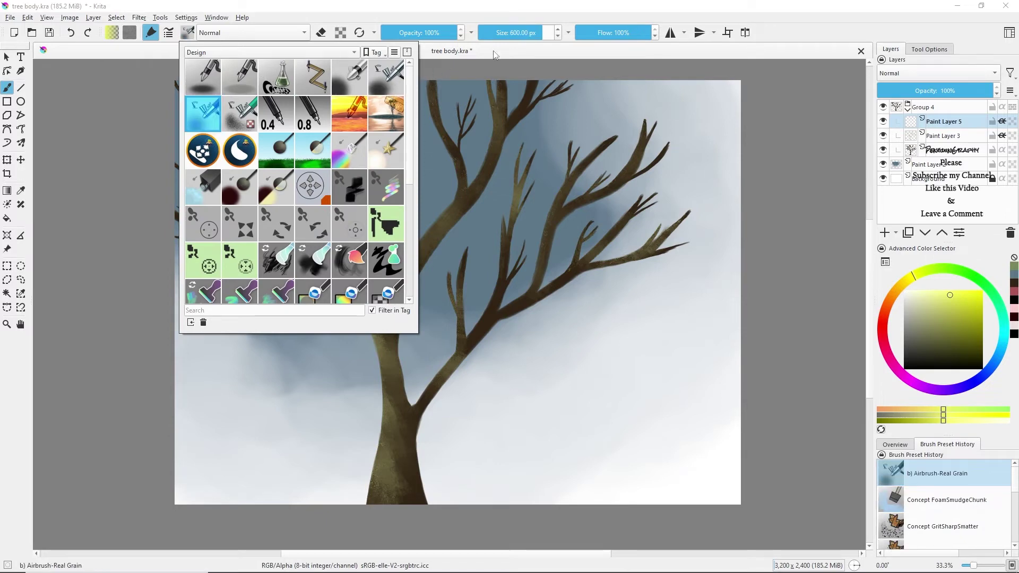
pyautogui.click(276, 33)
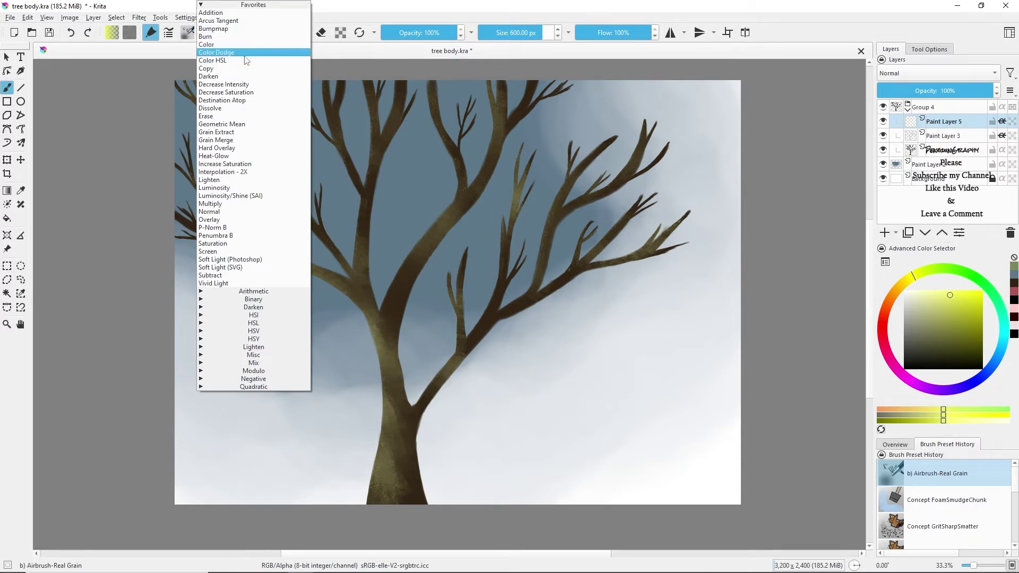
pyautogui.click(247, 53)
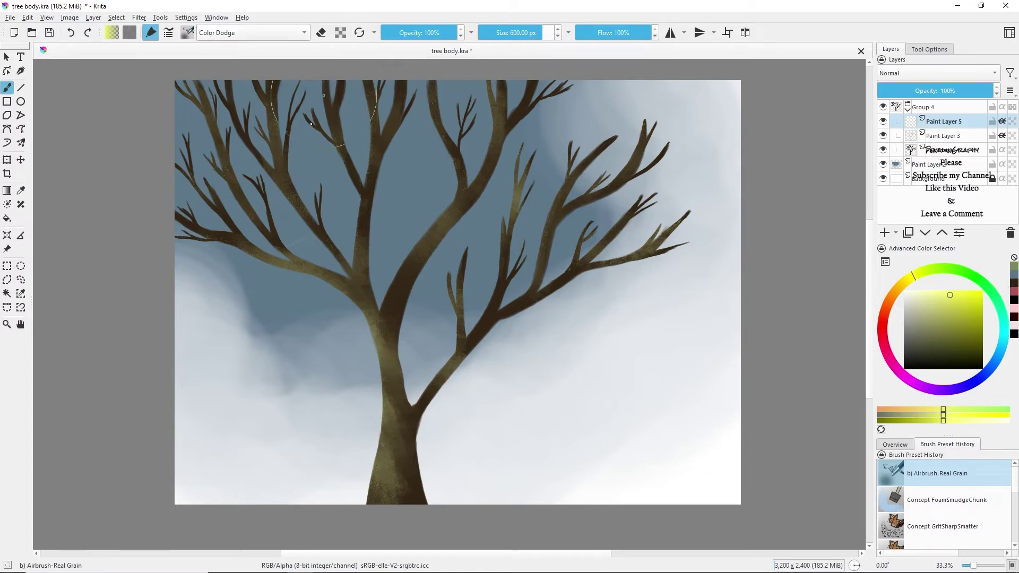
# - Undo the oversized test stroke, set the brush size to 195.54 px, and airbrush yellow highlights along the upper trunk and central branches
pyautogui.moveTo(289, 180); pyautogui.dragTo(326, 228)
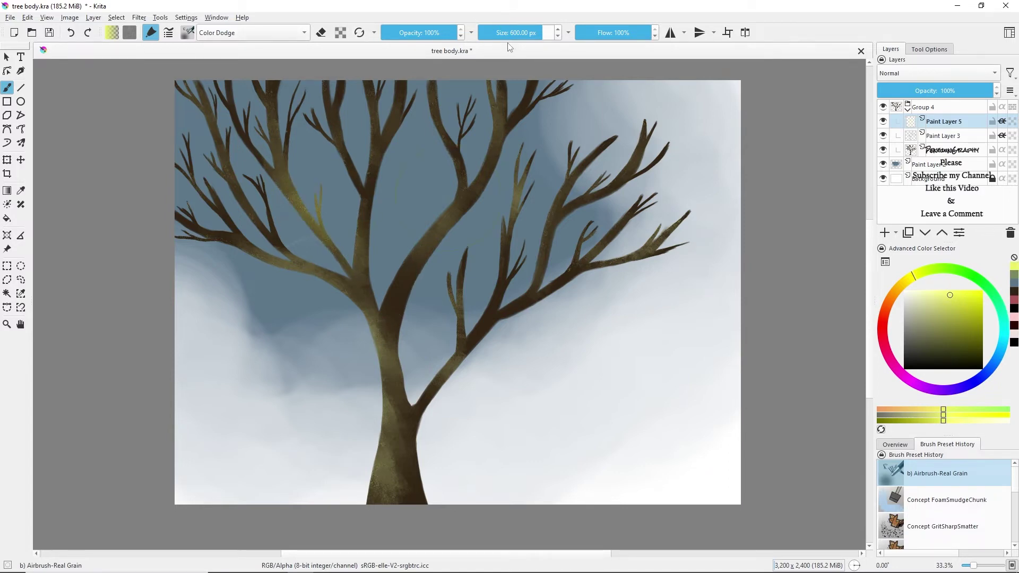
pyautogui.hotkey('ctrl', 'z')
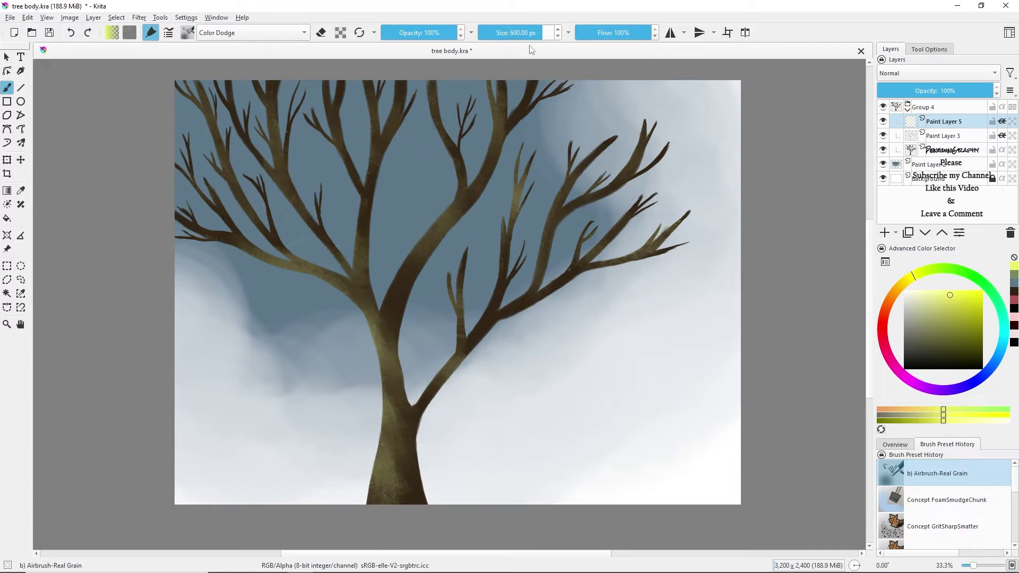
pyautogui.moveTo(531, 35); pyautogui.dragTo(522, 34)
pyautogui.moveTo(402, 339)
pyautogui.mouseDown()
pyautogui.moveTo(352, 311)
pyautogui.moveTo(365, 350)
pyautogui.moveTo(342, 310)
pyautogui.moveTo(359, 330)
pyautogui.moveTo(347, 307)
pyautogui.moveTo(363, 329)
pyautogui.moveTo(358, 317)
pyautogui.moveTo(379, 388)
pyautogui.moveTo(366, 340)
pyautogui.moveTo(371, 352)
pyautogui.moveTo(371, 443)
pyautogui.mouseUp()
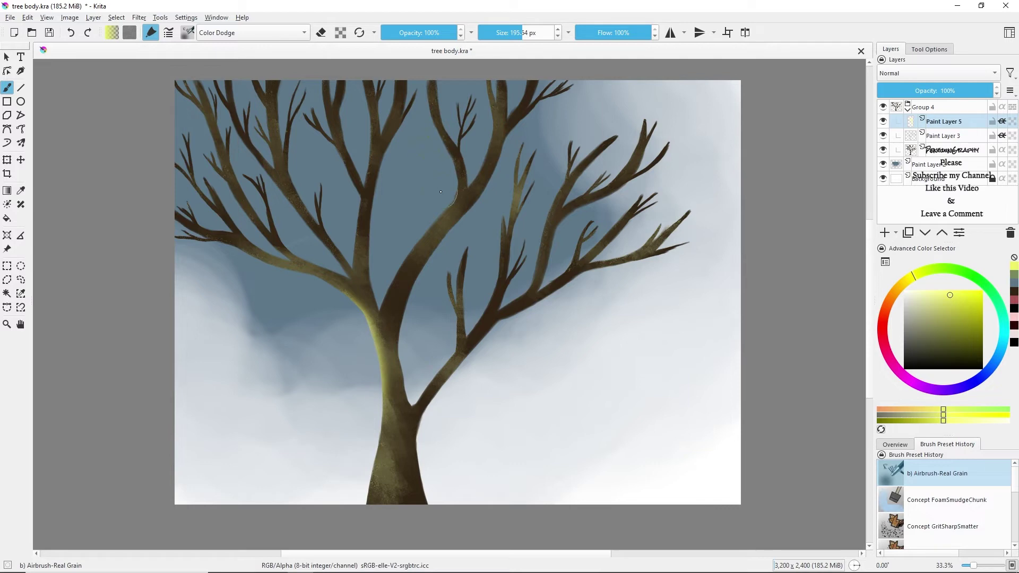
pyautogui.moveTo(444, 197)
pyautogui.mouseDown()
pyautogui.moveTo(451, 191)
pyautogui.moveTo(421, 222)
pyautogui.mouseUp()
pyautogui.moveTo(508, 171); pyautogui.dragTo(515, 202)
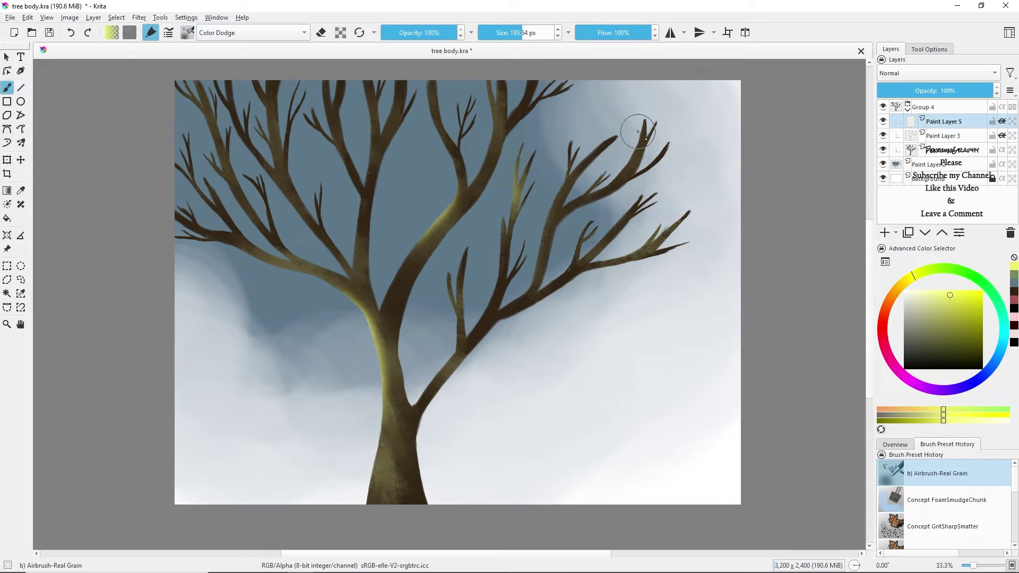
# - Airbrush yellow highlights on the upper right branch tips and along the upper and left-hand branches of the tree
pyautogui.moveTo(625, 146)
pyautogui.mouseDown()
pyautogui.moveTo(639, 118)
pyautogui.moveTo(605, 165)
pyautogui.moveTo(588, 143)
pyautogui.moveTo(572, 165)
pyautogui.mouseUp()
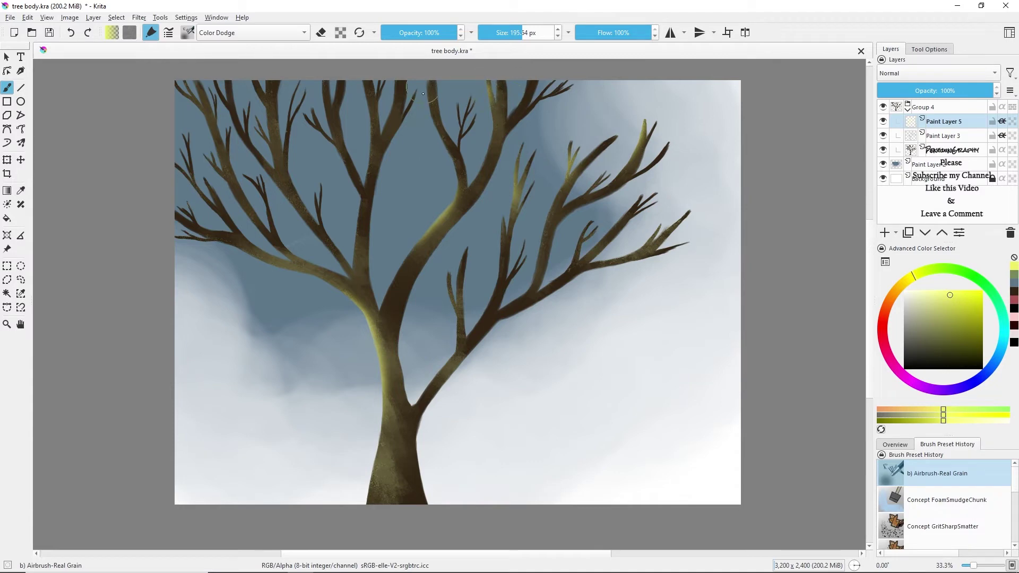
pyautogui.moveTo(423, 93)
pyautogui.mouseDown()
pyautogui.moveTo(432, 102)
pyautogui.moveTo(301, 139)
pyautogui.mouseUp()
pyautogui.moveTo(261, 98)
pyautogui.mouseDown()
pyautogui.moveTo(264, 177)
pyautogui.moveTo(294, 222)
pyautogui.moveTo(279, 206)
pyautogui.mouseUp()
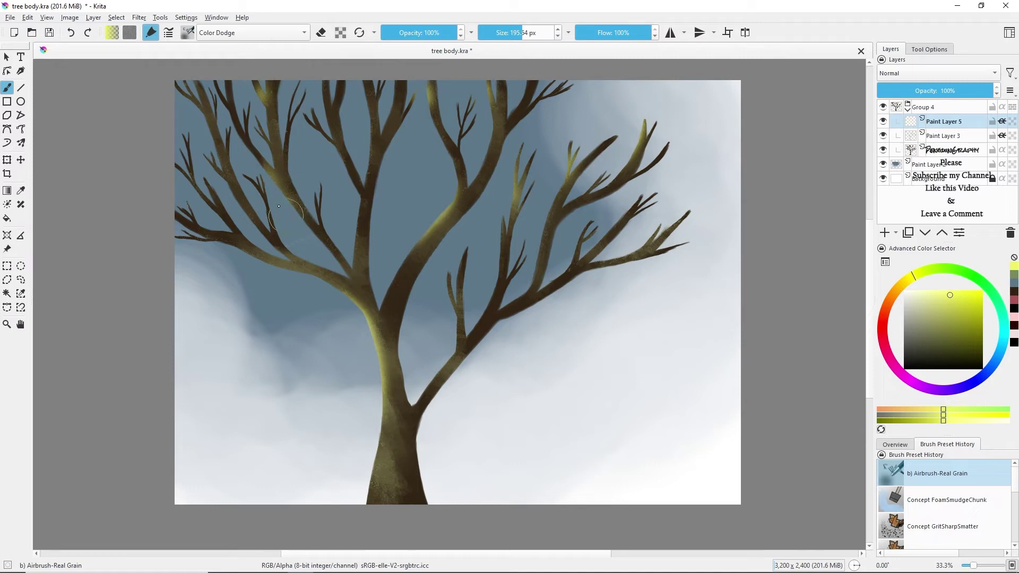
pyautogui.moveTo(284, 261); pyautogui.dragTo(234, 245)
pyautogui.moveTo(208, 114); pyautogui.dragTo(244, 208)
pyautogui.moveTo(363, 234); pyautogui.dragTo(371, 98)
pyautogui.moveTo(343, 151); pyautogui.dragTo(341, 93)
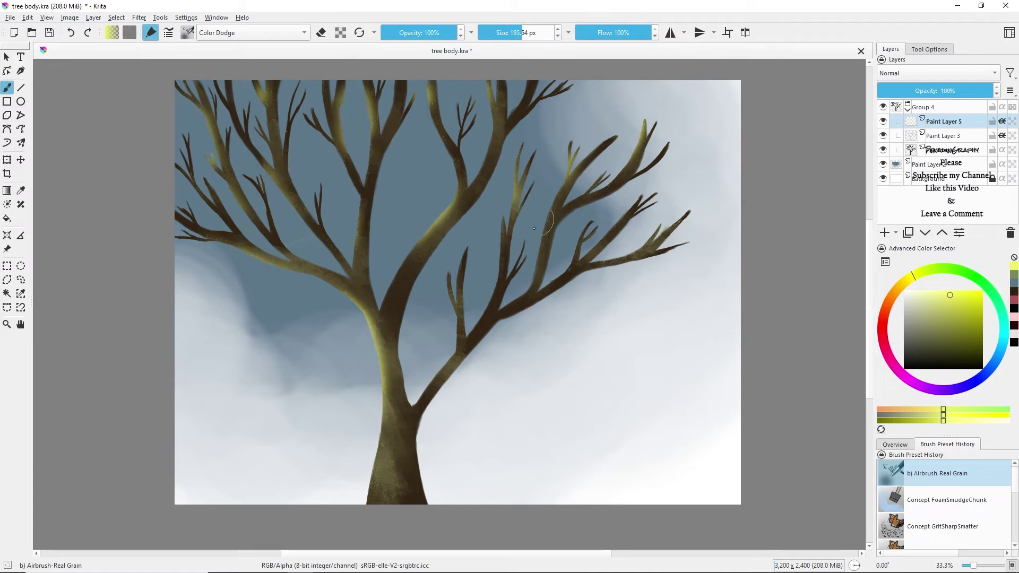
# - Airbrush yellow highlights on the lower right-hand branches, the right fork and the base of the trunk
pyautogui.moveTo(535, 228); pyautogui.dragTo(547, 270)
pyautogui.moveTo(504, 239); pyautogui.dragTo(501, 297)
pyautogui.moveTo(540, 234); pyautogui.dragTo(539, 289)
pyautogui.moveTo(457, 302); pyautogui.dragTo(425, 382)
pyautogui.moveTo(371, 436); pyautogui.dragTo(382, 501)
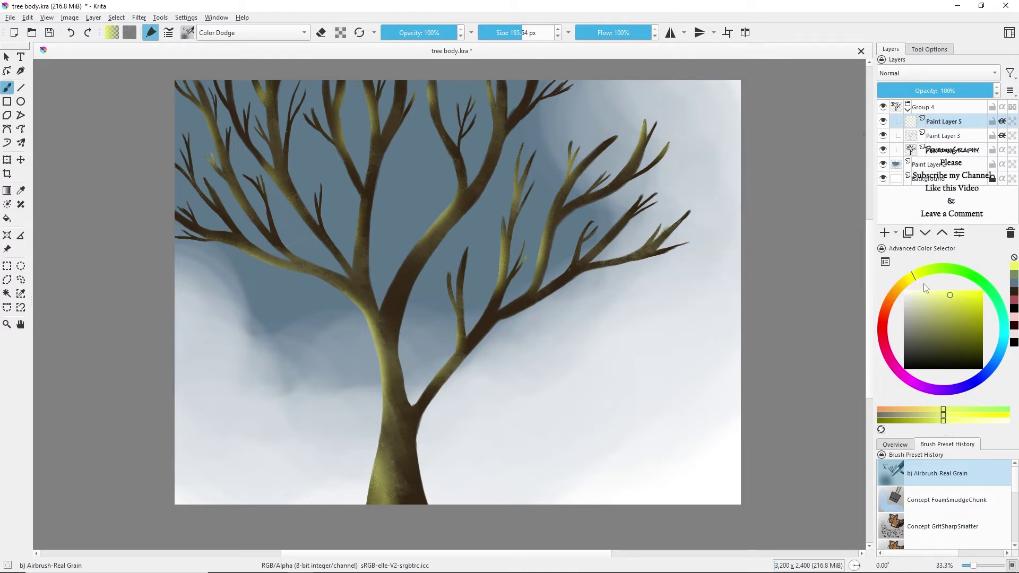
# - Choose the Texture Large Splat brush from the Deco presets
pyautogui.click(188, 32)
pyautogui.click(215, 53)
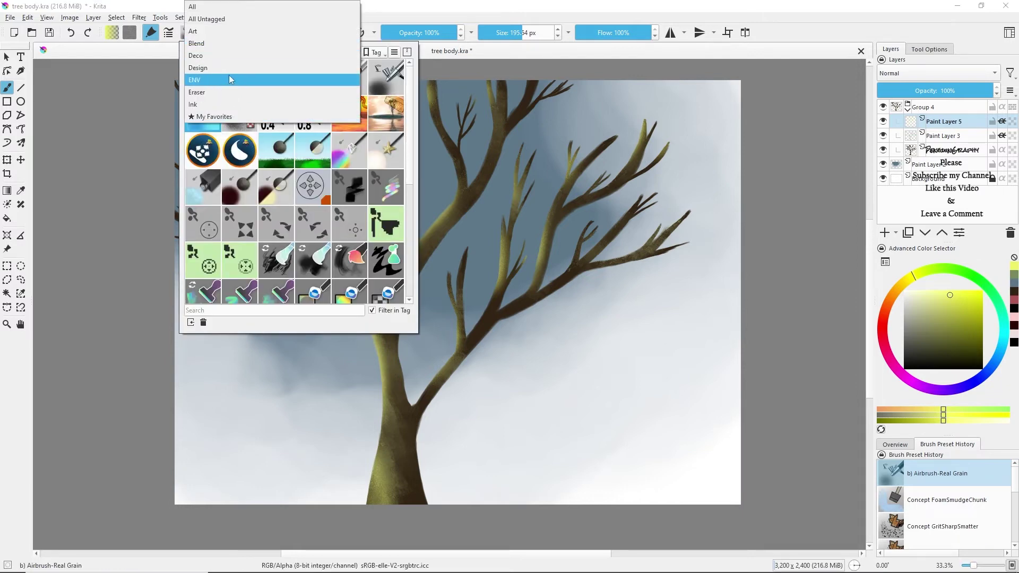
pyautogui.click(208, 56)
pyautogui.moveTo(406, 78); pyautogui.dragTo(401, 300)
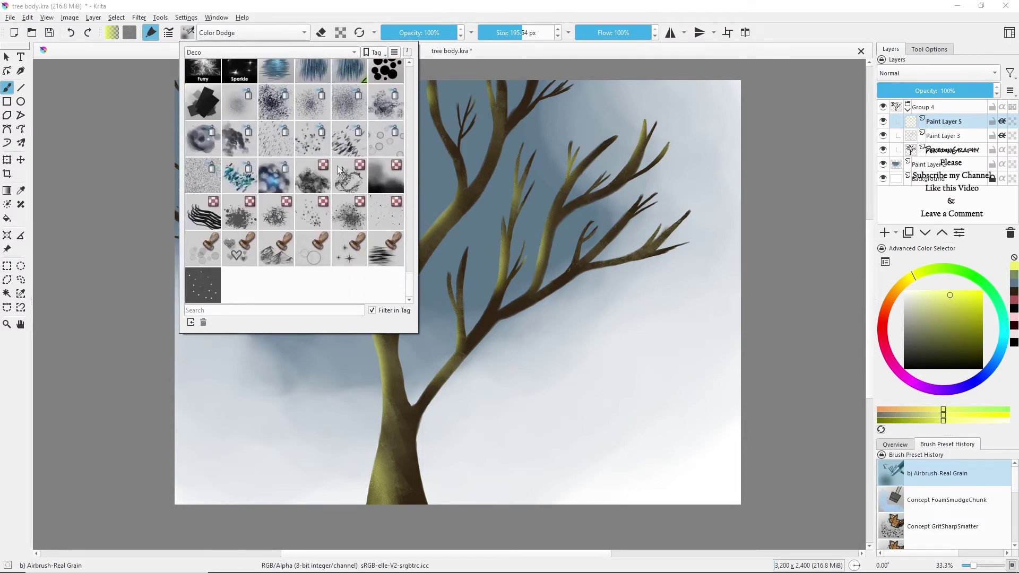
pyautogui.moveTo(344, 146)
pyautogui.click(241, 214)
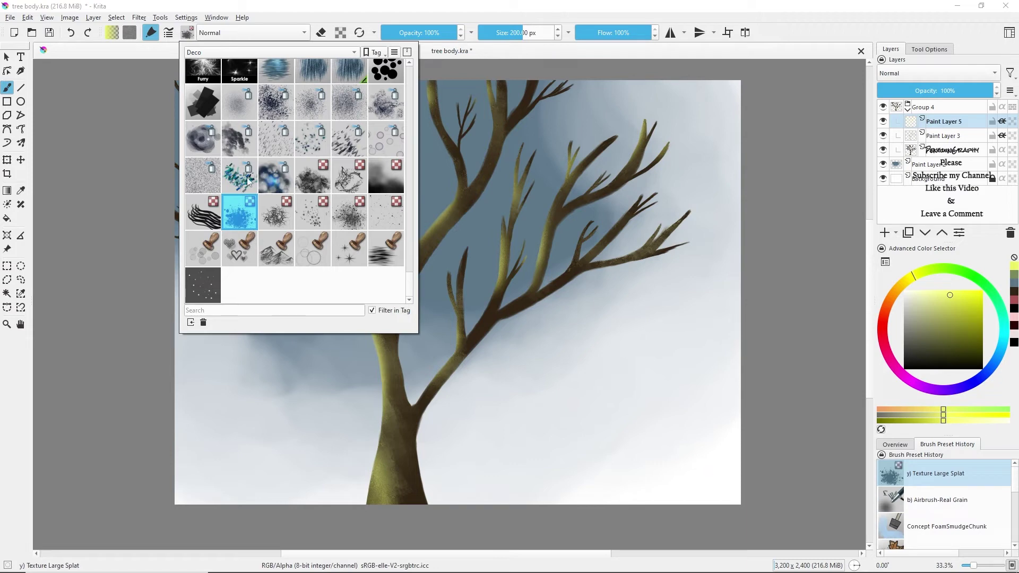
pyautogui.click(513, 221)
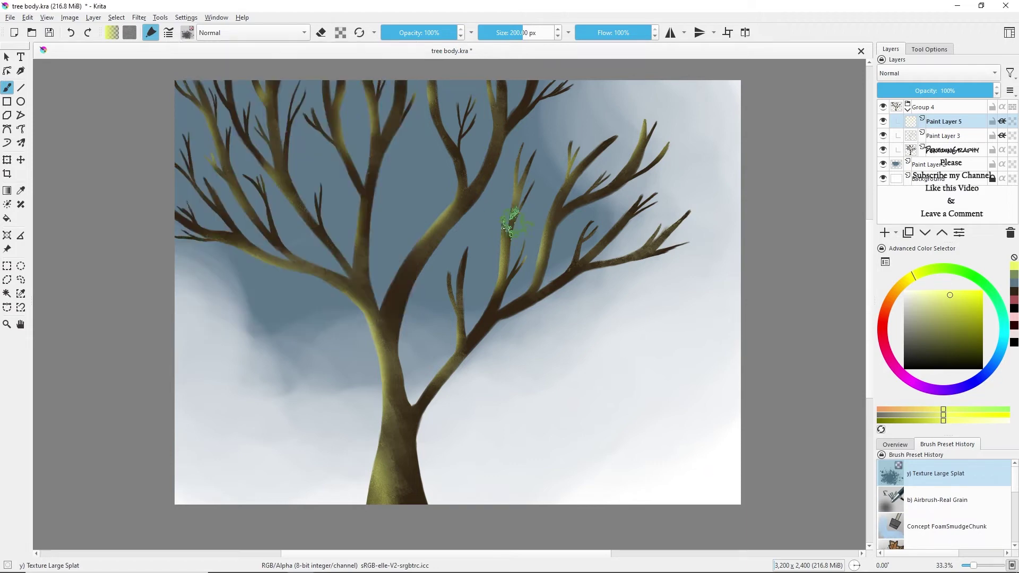
pyautogui.moveTo(513, 221)
pyautogui.mouseDown()
pyautogui.moveTo(508, 230)
pyautogui.moveTo(468, 208)
pyautogui.mouseUp()
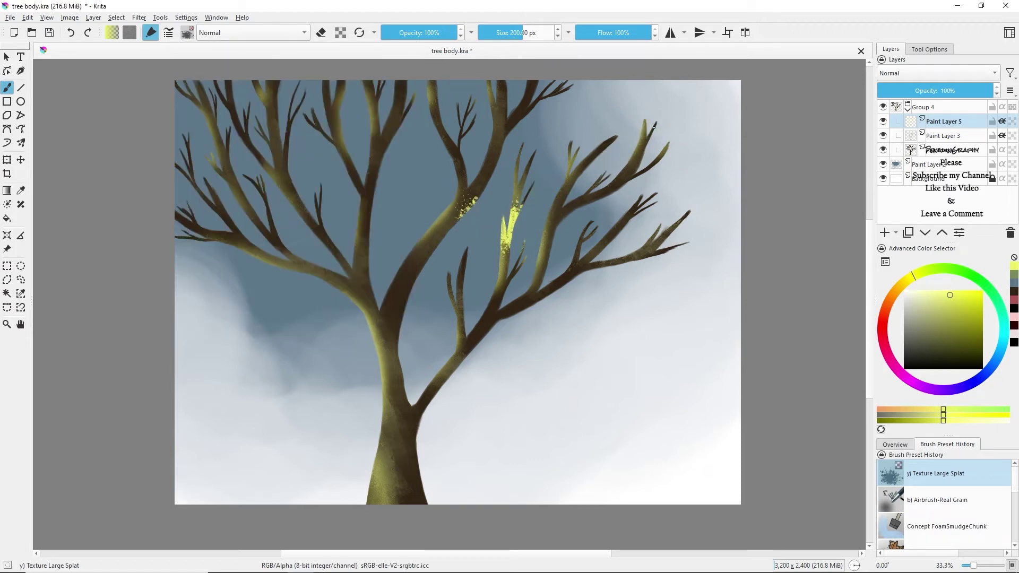
pyautogui.hotkey('ctrl', 'z')
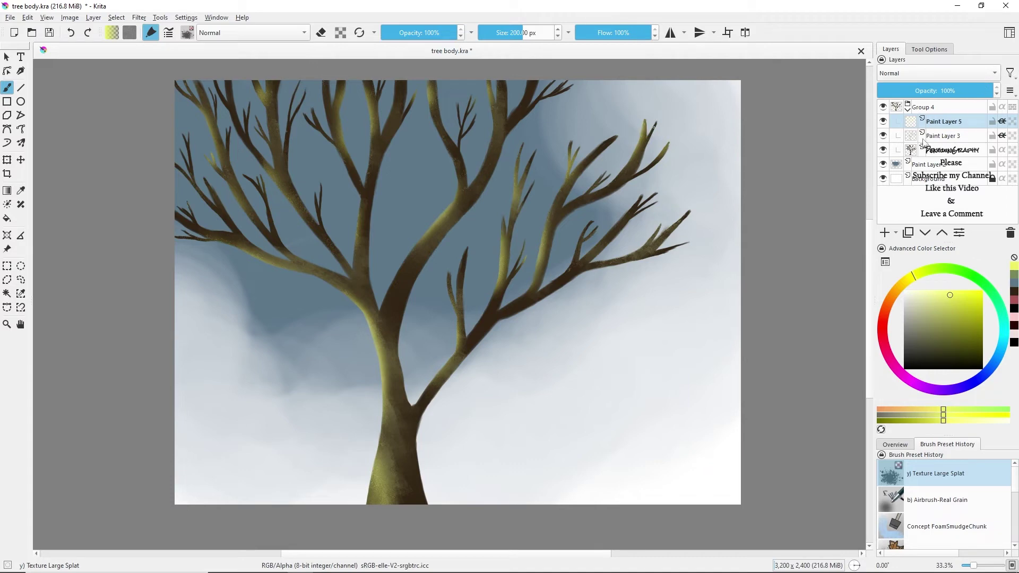
# - Add a paint layer above Group 4, collapse the group, and name the new layer "leaves"
pyautogui.click(885, 233)
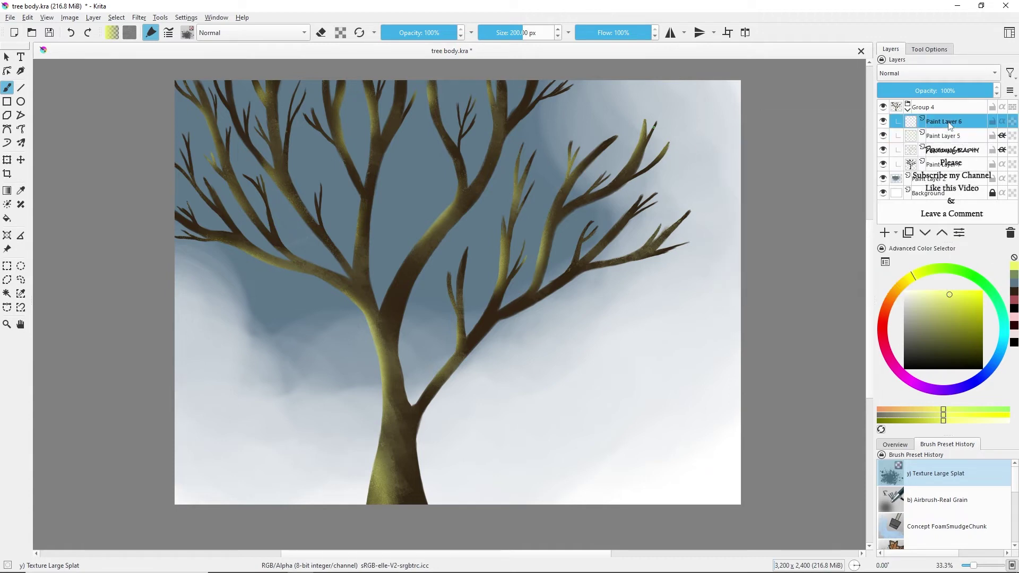
pyautogui.moveTo(948, 122); pyautogui.dragTo(938, 104)
pyautogui.click(908, 124)
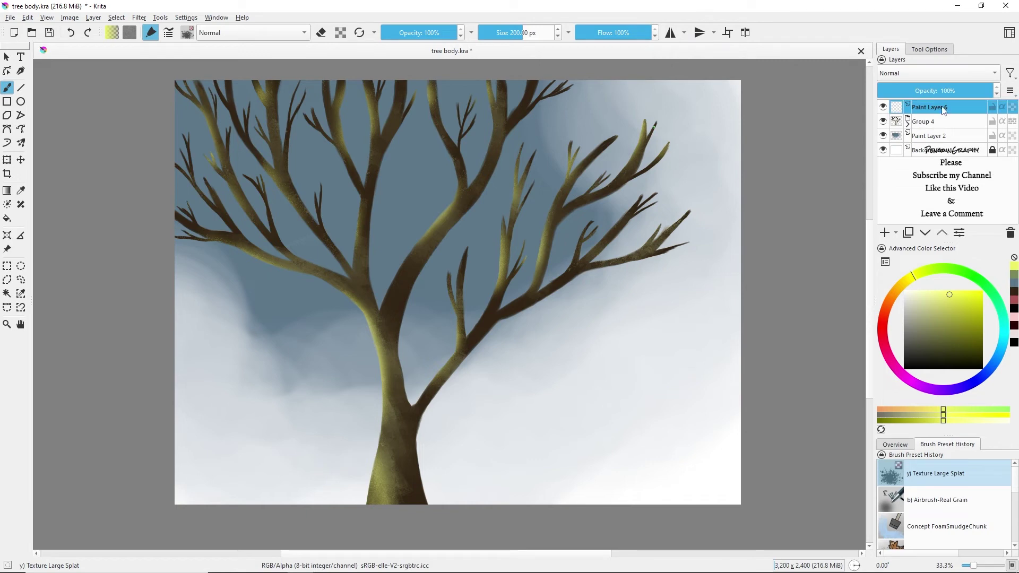
pyautogui.doubleClick(943, 106)
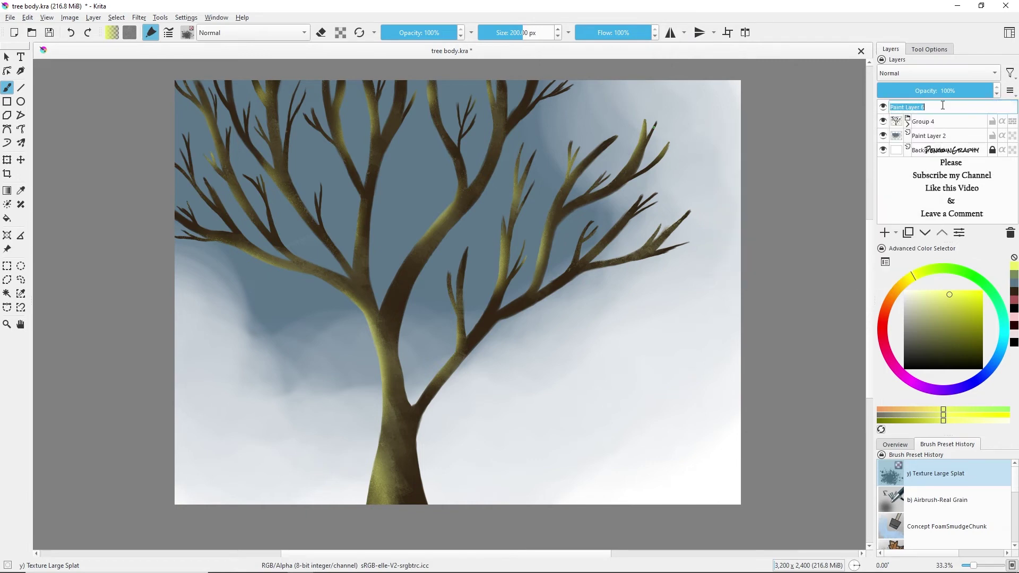
pyautogui.write('leaves')
pyautogui.press('Return')
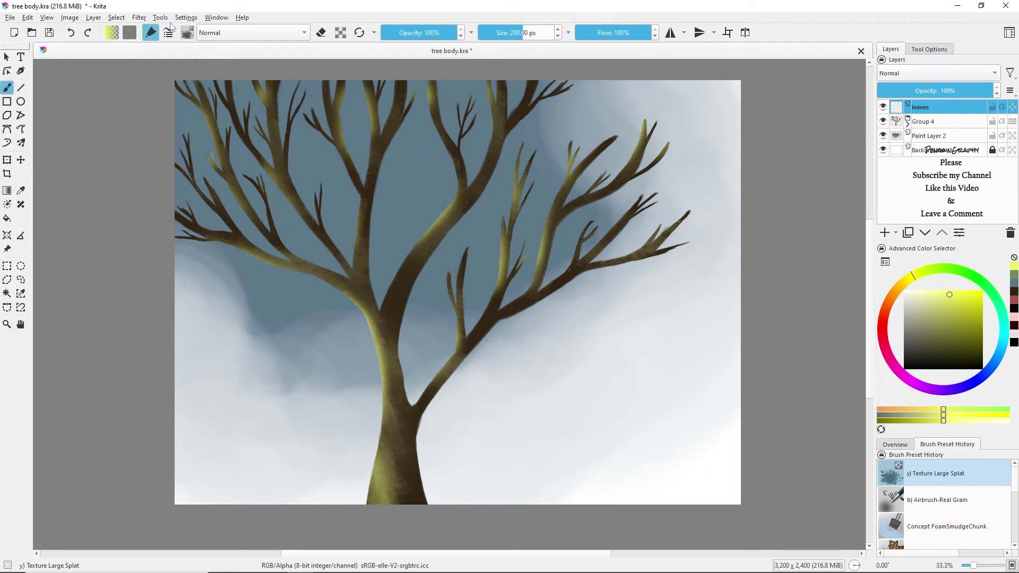
# - Give the brush the predefined tip brush-tips-kr_0192_Paint-Layer-8 in Lightness Map mode, and test it on the scratchpad
pyautogui.click(187, 33)
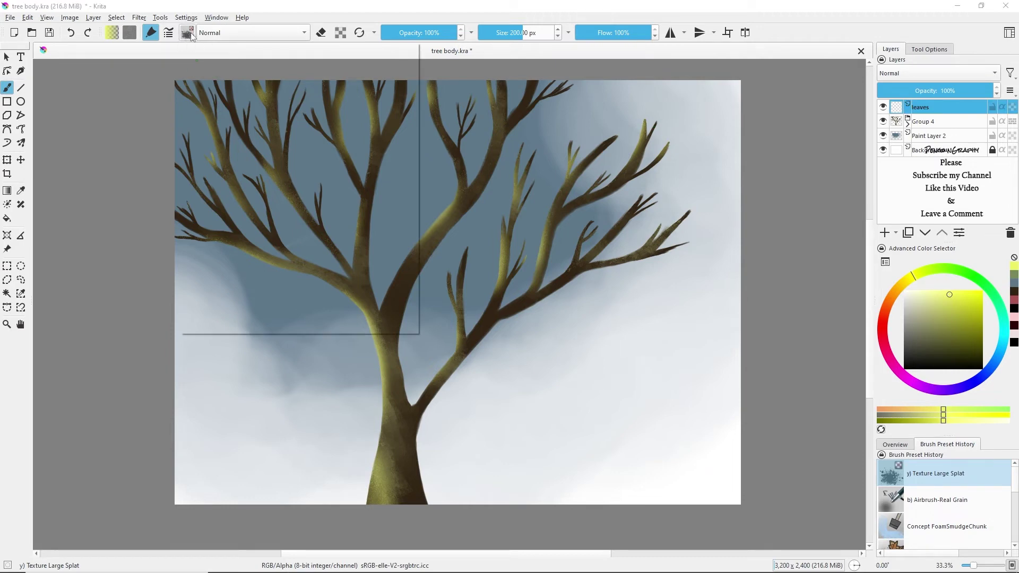
pyautogui.click(168, 33)
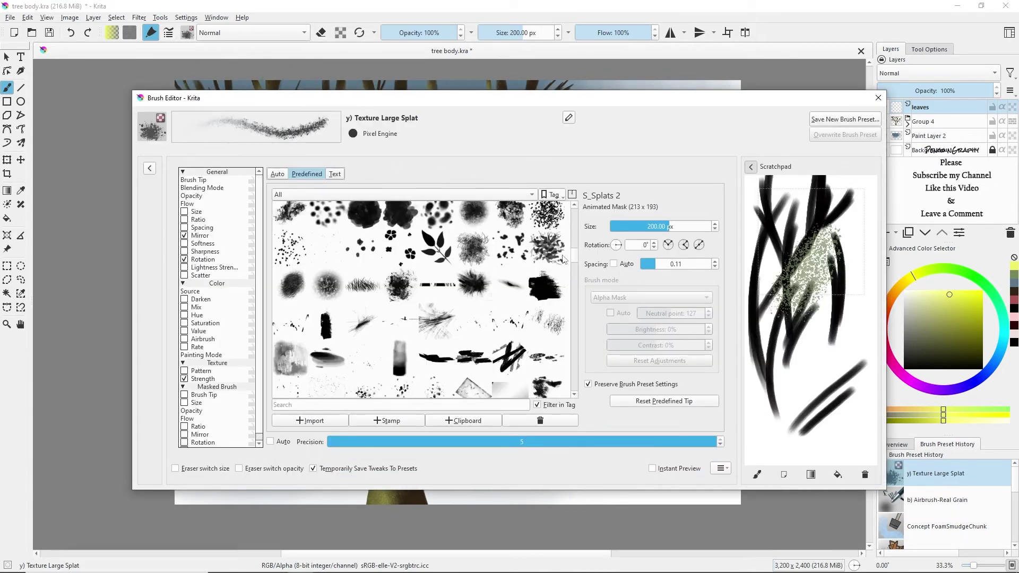
pyautogui.click(555, 255)
pyautogui.moveTo(839, 298)
pyautogui.mouseDown()
pyautogui.moveTo(846, 331)
pyautogui.moveTo(820, 342)
pyautogui.moveTo(810, 305)
pyautogui.moveTo(783, 331)
pyautogui.moveTo(778, 318)
pyautogui.mouseUp()
pyautogui.click(632, 298)
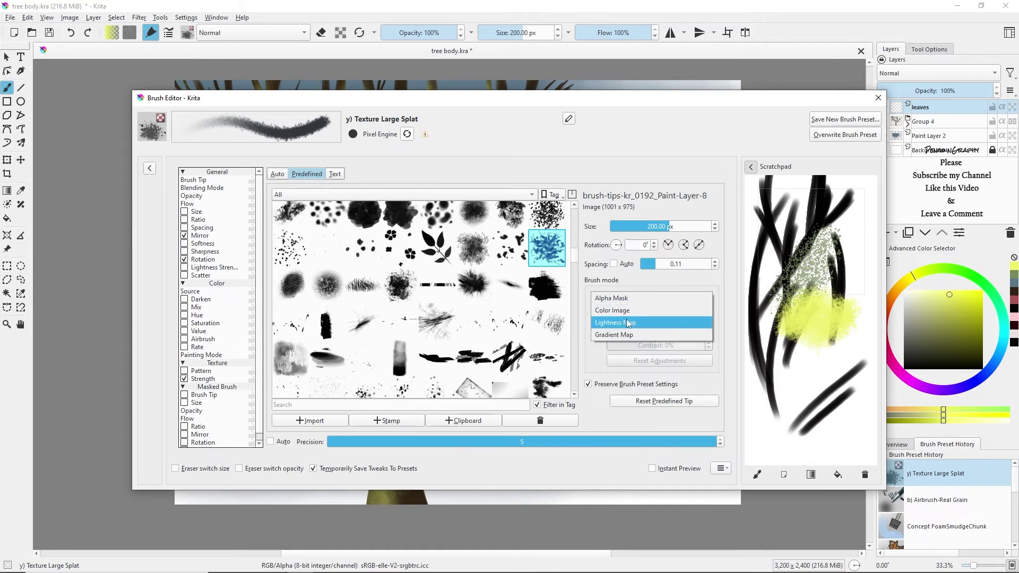
pyautogui.click(632, 325)
pyautogui.moveTo(820, 256)
pyautogui.mouseDown()
pyautogui.moveTo(839, 233)
pyautogui.moveTo(790, 212)
pyautogui.mouseUp()
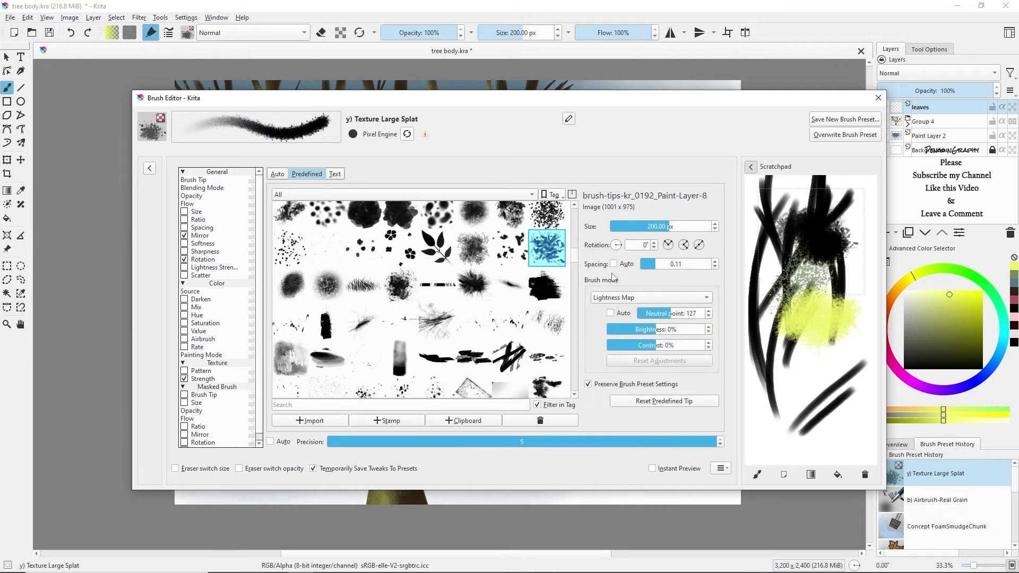
# - Enable the automatic neutral point for the brush tip and test it on the scratchpad, including with a dark olive colour
pyautogui.click(610, 313)
pyautogui.moveTo(799, 404)
pyautogui.mouseDown()
pyautogui.moveTo(820, 371)
pyautogui.moveTo(810, 350)
pyautogui.moveTo(790, 345)
pyautogui.mouseUp()
pyautogui.click(964, 344)
pyautogui.moveTo(796, 424)
pyautogui.mouseDown()
pyautogui.moveTo(841, 394)
pyautogui.moveTo(795, 434)
pyautogui.moveTo(832, 446)
pyautogui.moveTo(818, 413)
pyautogui.mouseUp()
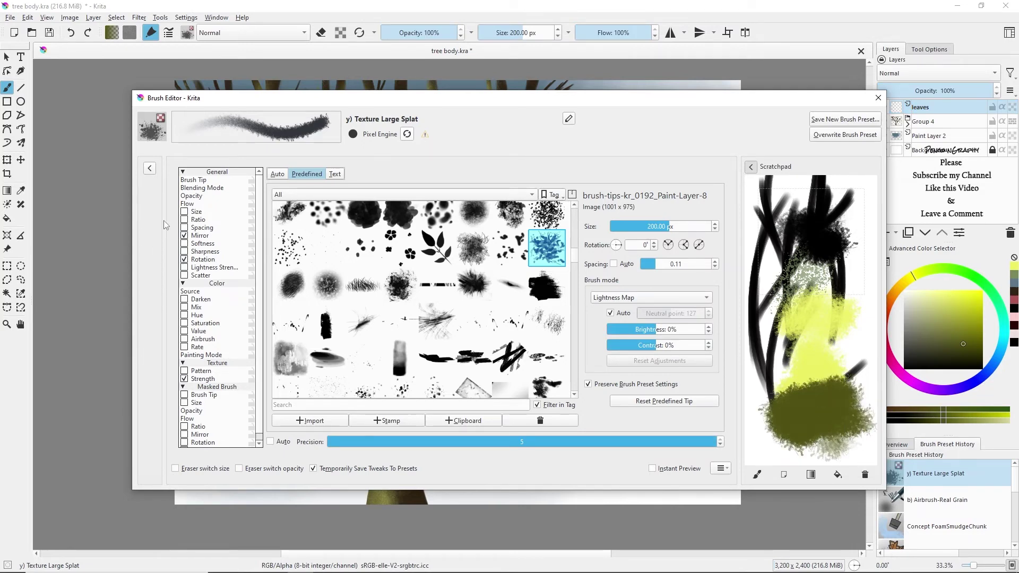
# - Enable Lightness Strength and Value variation by pen pressure for the brush, test both on the scratchpad, and close the brush editor
pyautogui.click(186, 268)
pyautogui.moveTo(829, 368)
pyautogui.mouseDown()
pyautogui.moveTo(796, 382)
pyautogui.moveTo(811, 402)
pyautogui.mouseUp()
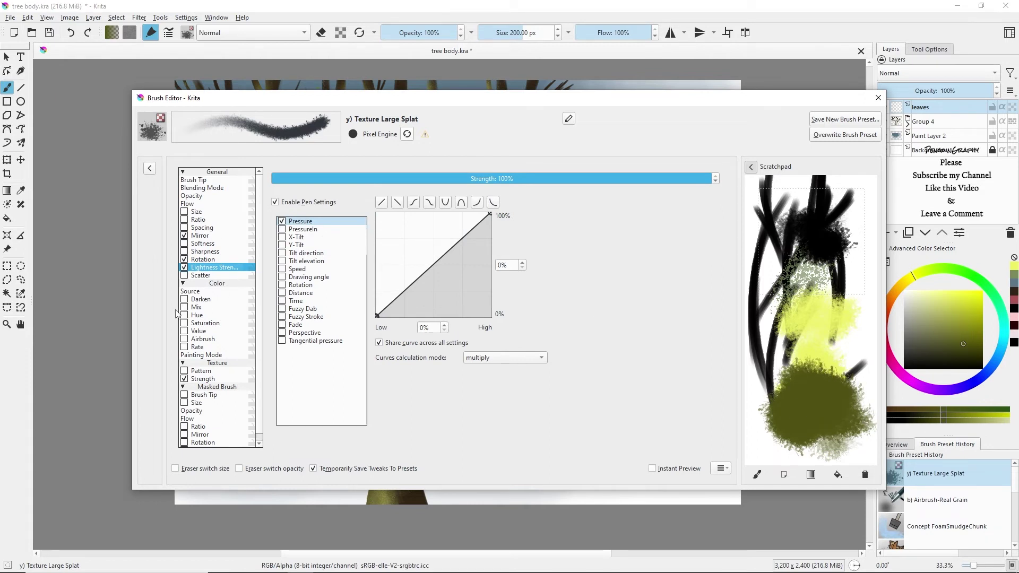
pyautogui.click(184, 332)
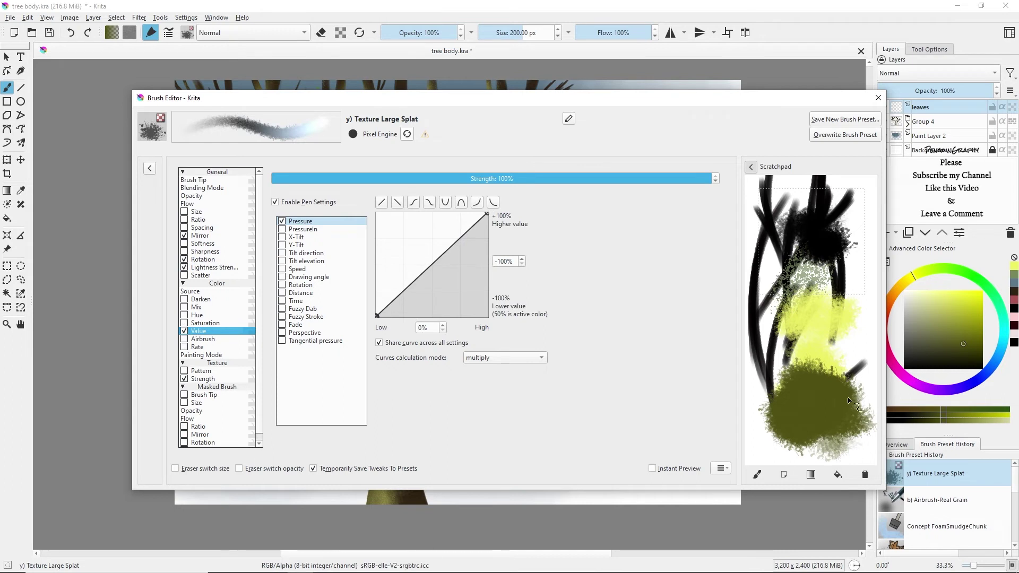
pyautogui.moveTo(829, 404)
pyautogui.mouseDown()
pyautogui.moveTo(818, 408)
pyautogui.moveTo(813, 387)
pyautogui.moveTo(786, 371)
pyautogui.mouseUp()
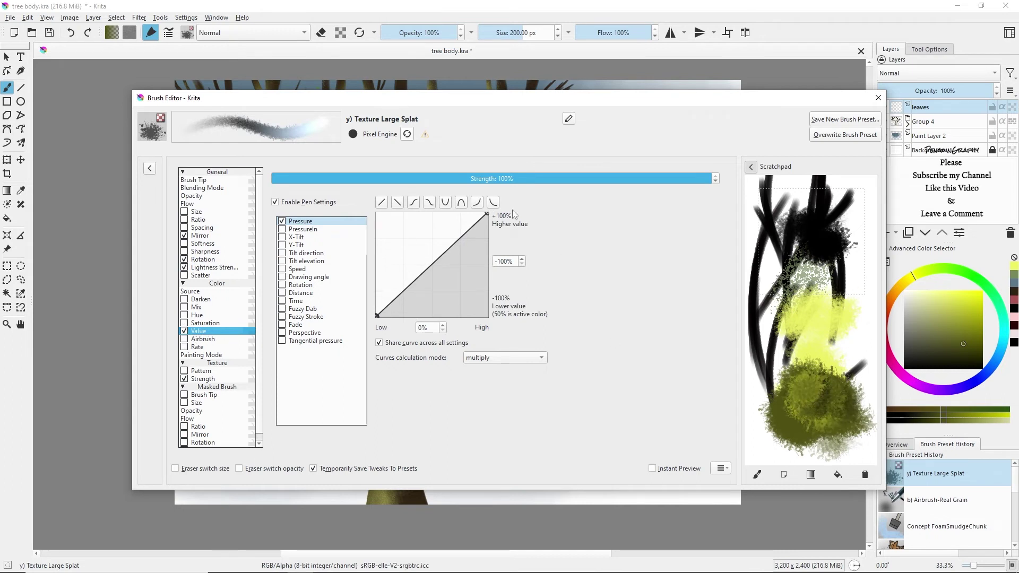
pyautogui.click(878, 98)
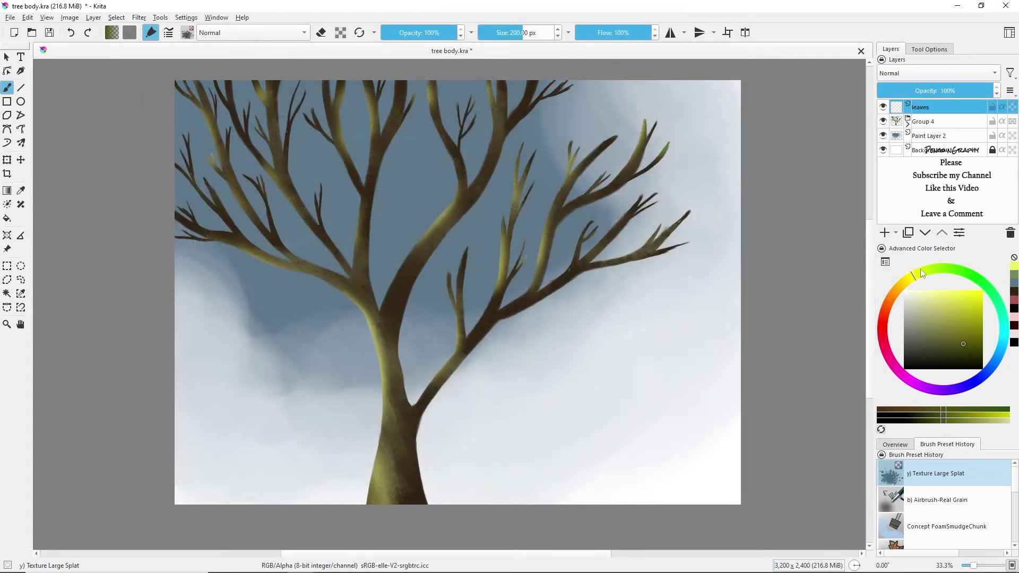
# - Set the painting colour to a muted teal green
pyautogui.moveTo(906, 288); pyautogui.dragTo(921, 310)
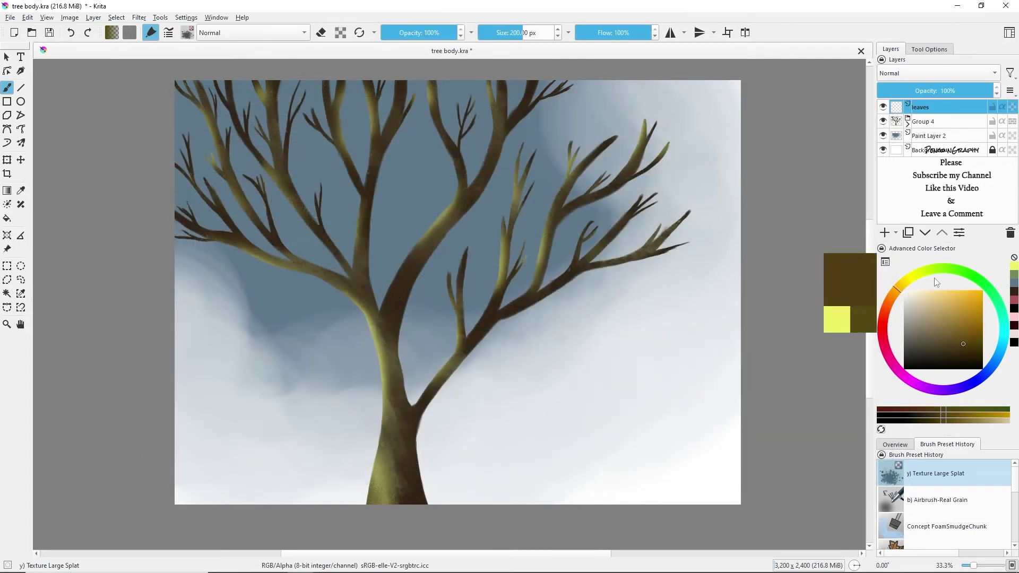
pyautogui.click(1001, 321)
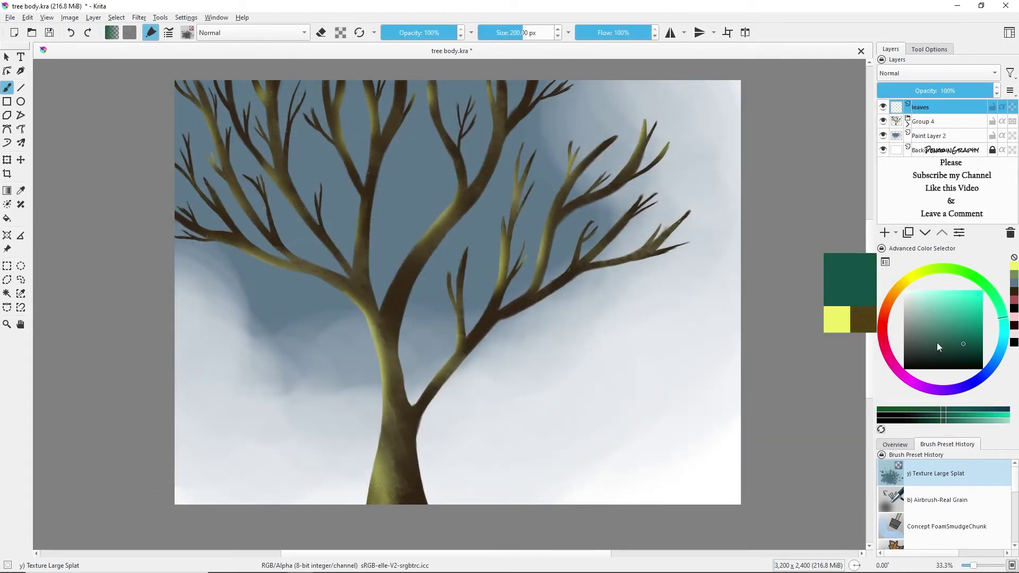
pyautogui.moveTo(948, 368)
pyautogui.mouseDown()
pyautogui.moveTo(941, 313)
pyautogui.moveTo(951, 313)
pyautogui.moveTo(936, 339)
pyautogui.moveTo(948, 330)
pyautogui.mouseUp()
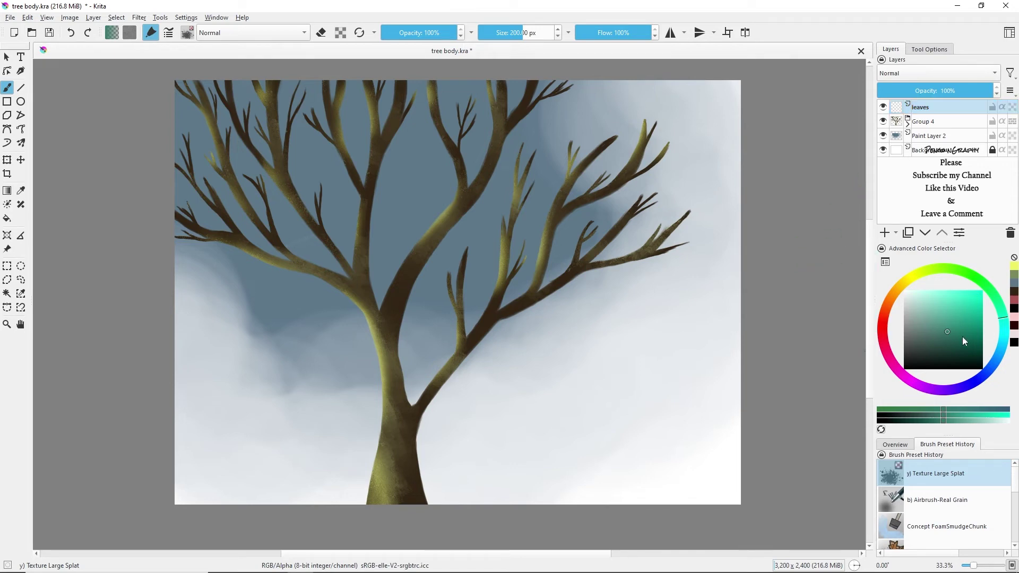
# - Change the painting colour to a muted mauve pink
pyautogui.click(949, 319)
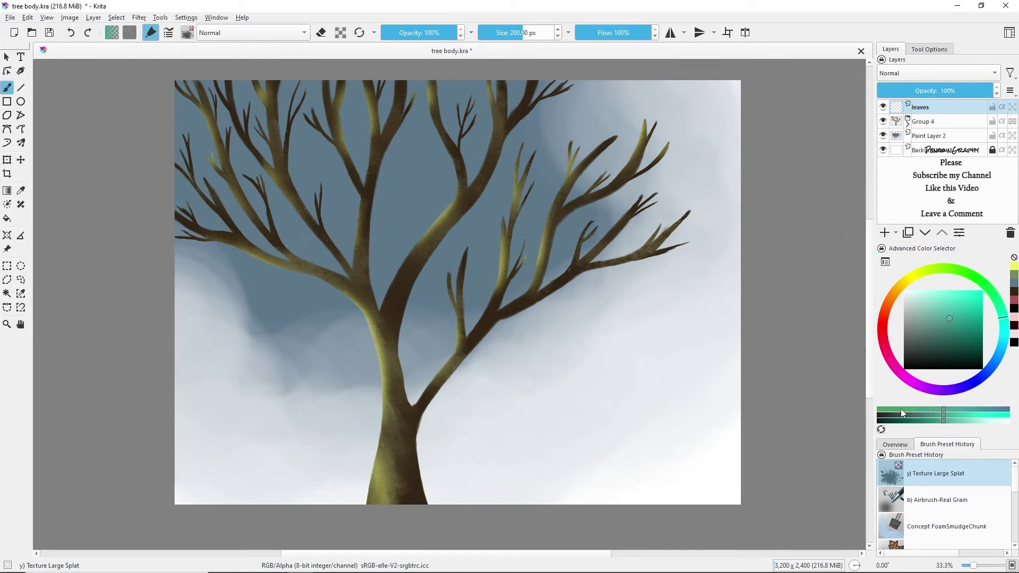
pyautogui.click(978, 409)
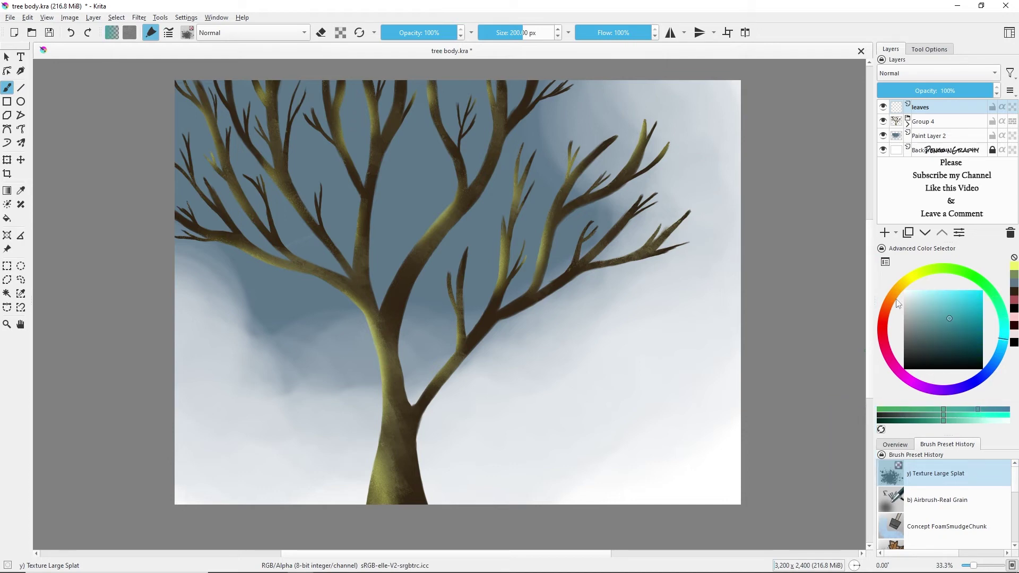
pyautogui.moveTo(894, 314); pyautogui.dragTo(887, 351)
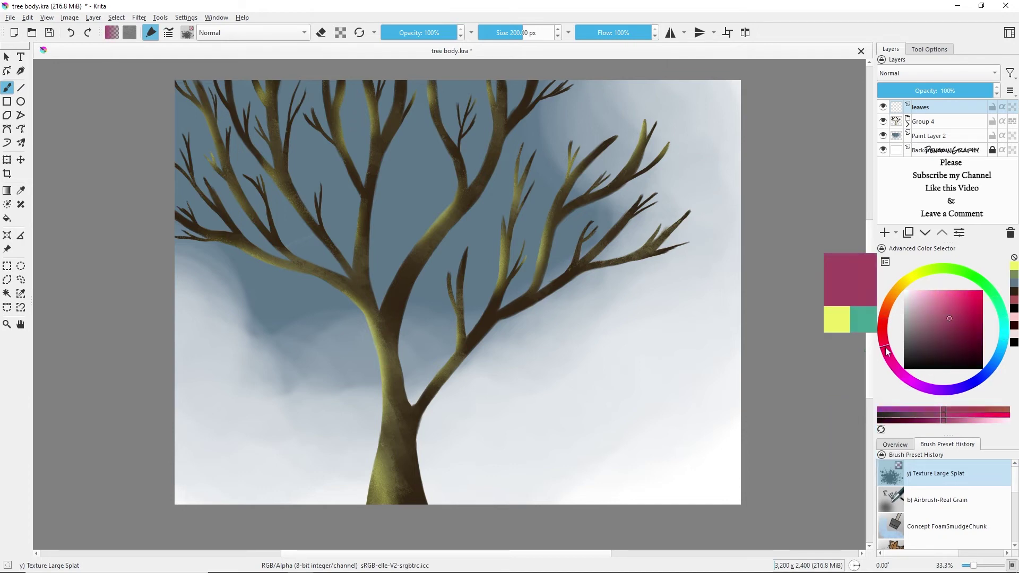
pyautogui.click(934, 317)
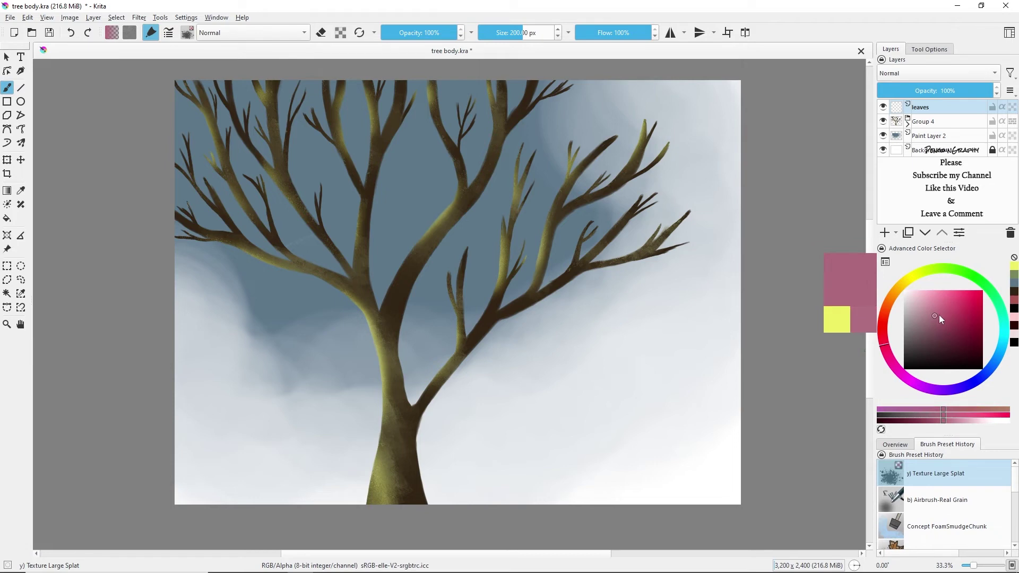
pyautogui.click(931, 324)
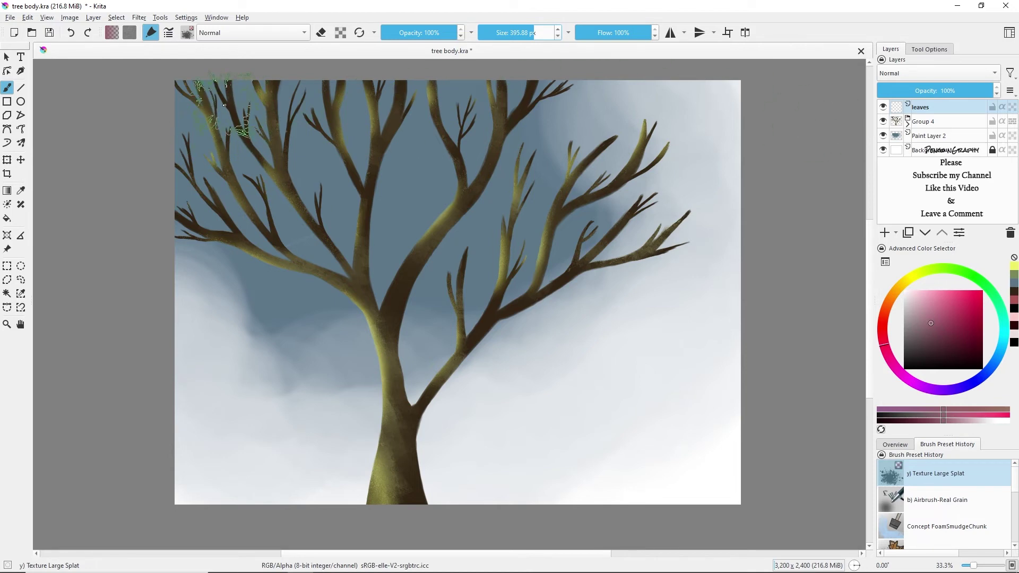
# - Paint faint pink foliage over the branches with a 395.88 px brush, and check the brush's Flow pen settings
pyautogui.moveTo(224, 105)
pyautogui.mouseDown()
pyautogui.moveTo(208, 118)
pyautogui.moveTo(234, 109)
pyautogui.mouseUp()
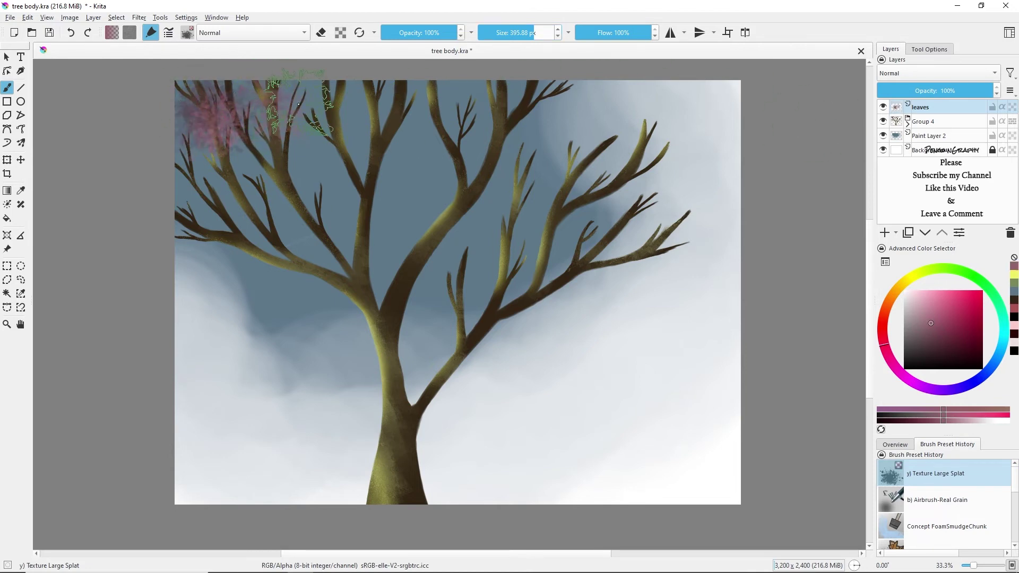
pyautogui.moveTo(299, 104)
pyautogui.mouseDown()
pyautogui.moveTo(398, 104)
pyautogui.moveTo(439, 154)
pyautogui.moveTo(390, 143)
pyautogui.moveTo(372, 169)
pyautogui.moveTo(350, 165)
pyautogui.moveTo(354, 178)
pyautogui.moveTo(563, 111)
pyautogui.moveTo(671, 92)
pyautogui.moveTo(659, 228)
pyautogui.moveTo(459, 322)
pyautogui.moveTo(219, 253)
pyautogui.moveTo(346, 165)
pyautogui.moveTo(276, 207)
pyautogui.mouseUp()
pyautogui.click(169, 32)
pyautogui.click(188, 204)
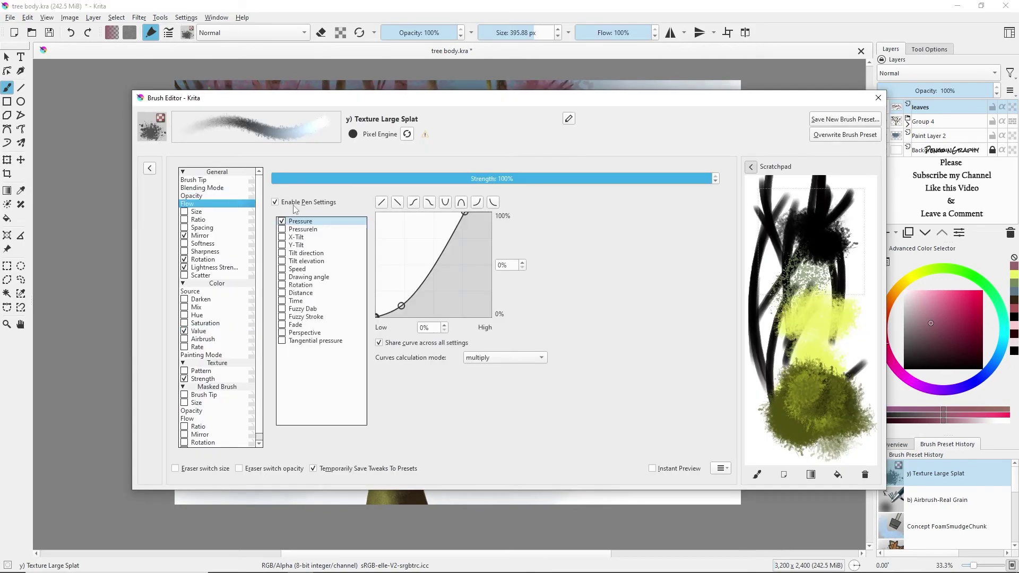
pyautogui.press('Escape')
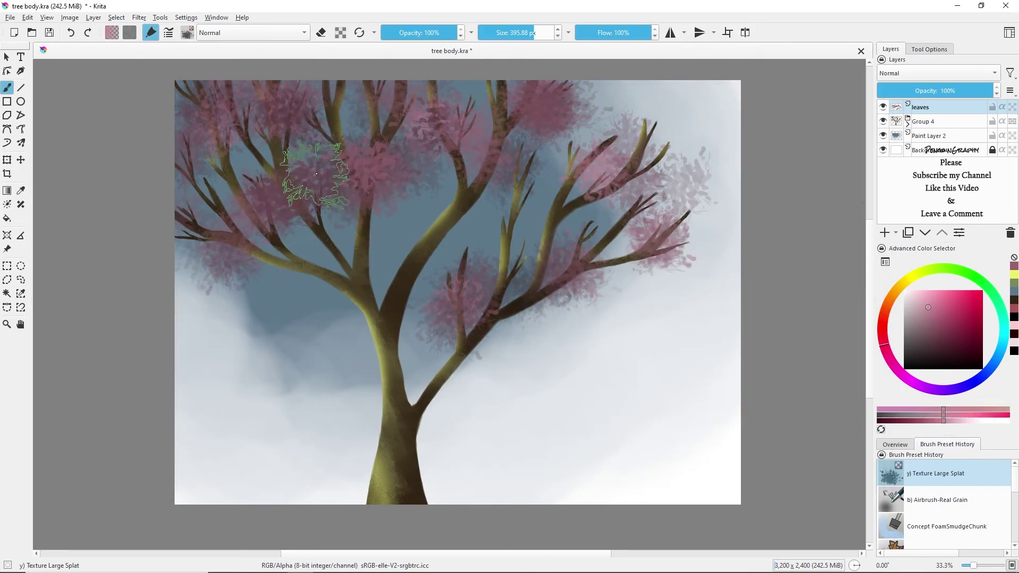
# - Set a muted dark pink, revisit the brush settings, and paint dense, opaque foliage clusters across the branches on the leaves layer
pyautogui.click(932, 325)
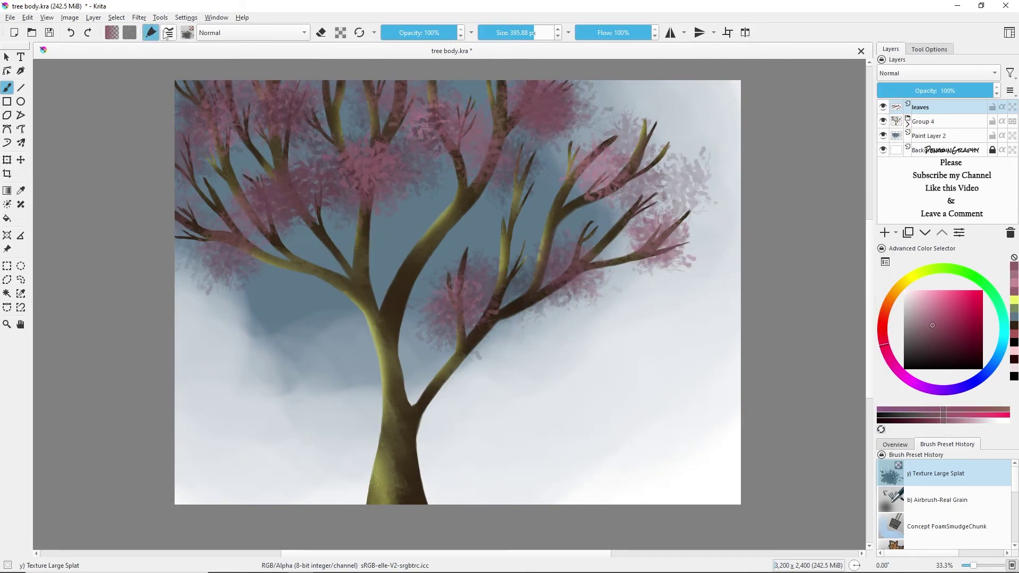
pyautogui.click(168, 32)
pyautogui.press('Escape')
pyautogui.moveTo(377, 180)
pyautogui.mouseDown()
pyautogui.moveTo(228, 191)
pyautogui.moveTo(226, 120)
pyautogui.moveTo(255, 213)
pyautogui.moveTo(605, 159)
pyautogui.moveTo(563, 260)
pyautogui.moveTo(445, 136)
pyautogui.moveTo(239, 138)
pyautogui.moveTo(372, 112)
pyautogui.moveTo(496, 171)
pyautogui.moveTo(547, 229)
pyautogui.moveTo(562, 114)
pyautogui.moveTo(664, 249)
pyautogui.moveTo(579, 298)
pyautogui.moveTo(510, 304)
pyautogui.mouseUp()
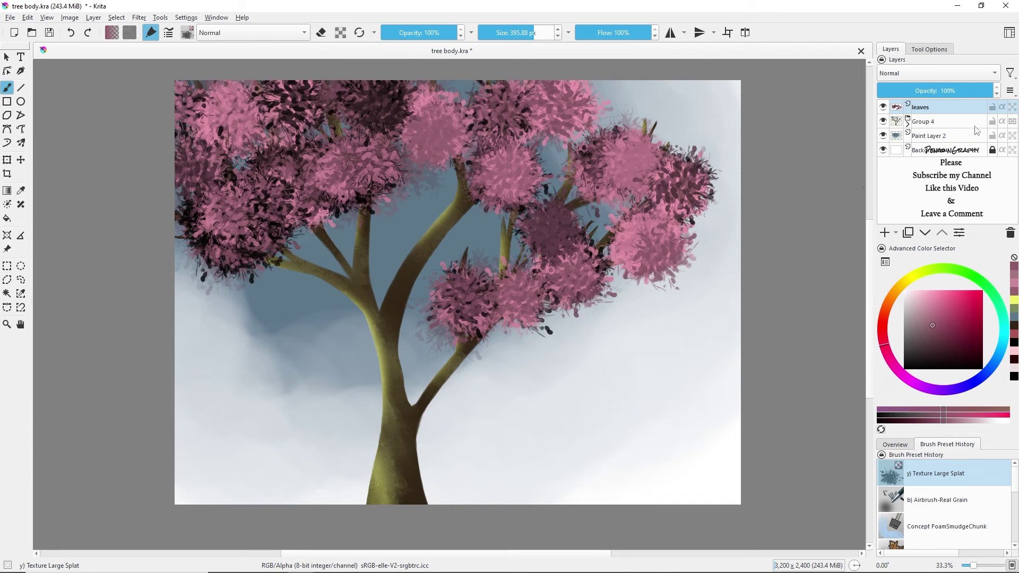
# - Try the leaves layer at 65% opacity and restore it to 100%
pyautogui.click(940, 124)
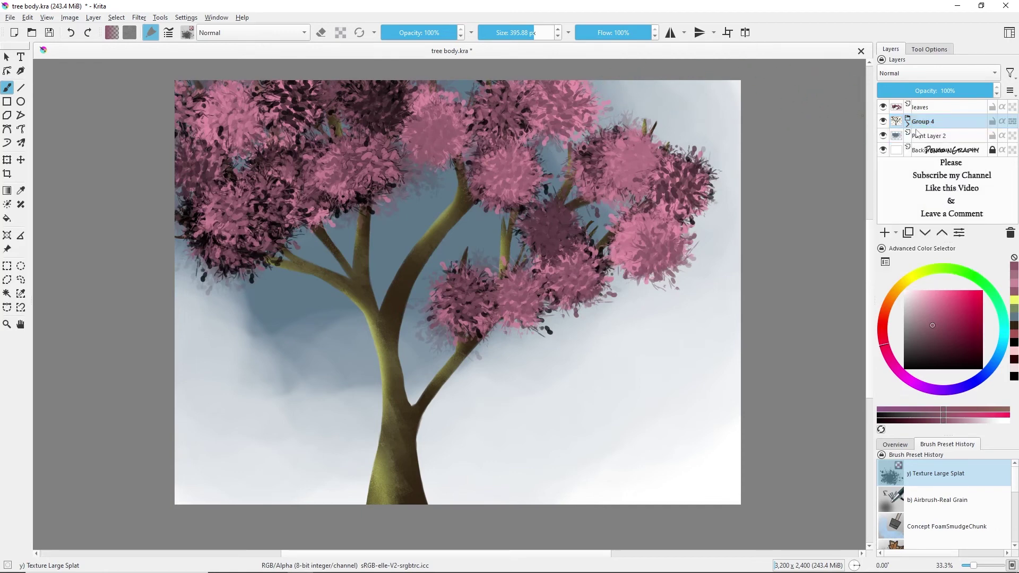
pyautogui.click(938, 107)
pyautogui.click(952, 90)
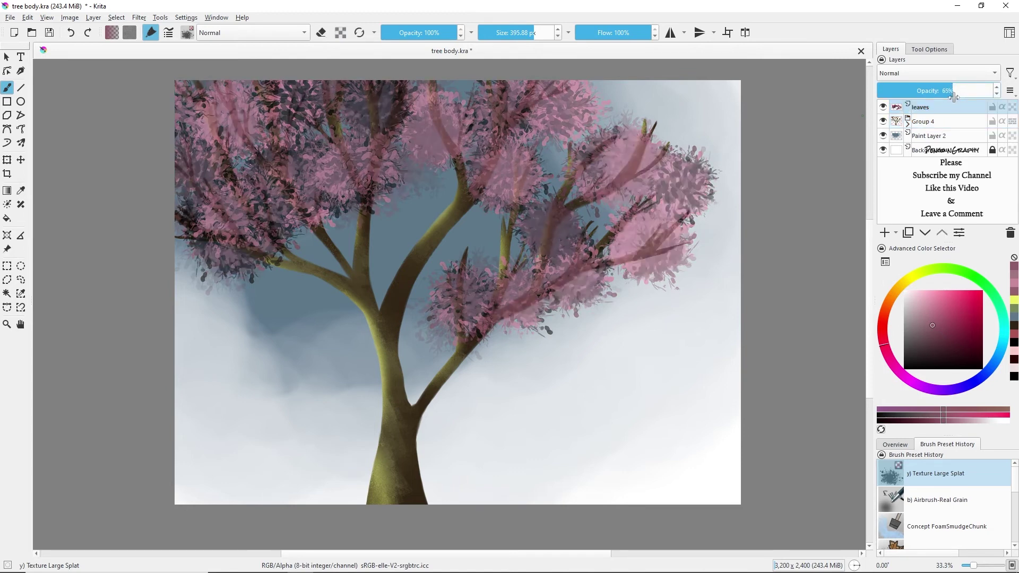
pyautogui.moveTo(954, 94); pyautogui.dragTo(990, 93)
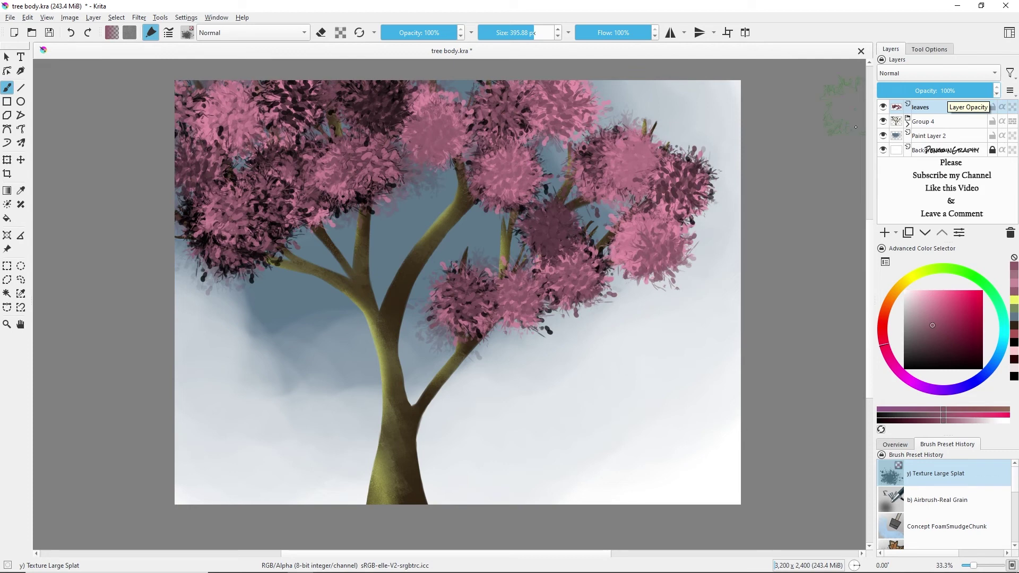
# - Add a paint layer beneath Group 4 and fill it with larger pink foliage clusters behind the branches, using a 547.71 px brush
pyautogui.click(942, 139)
pyautogui.click(884, 233)
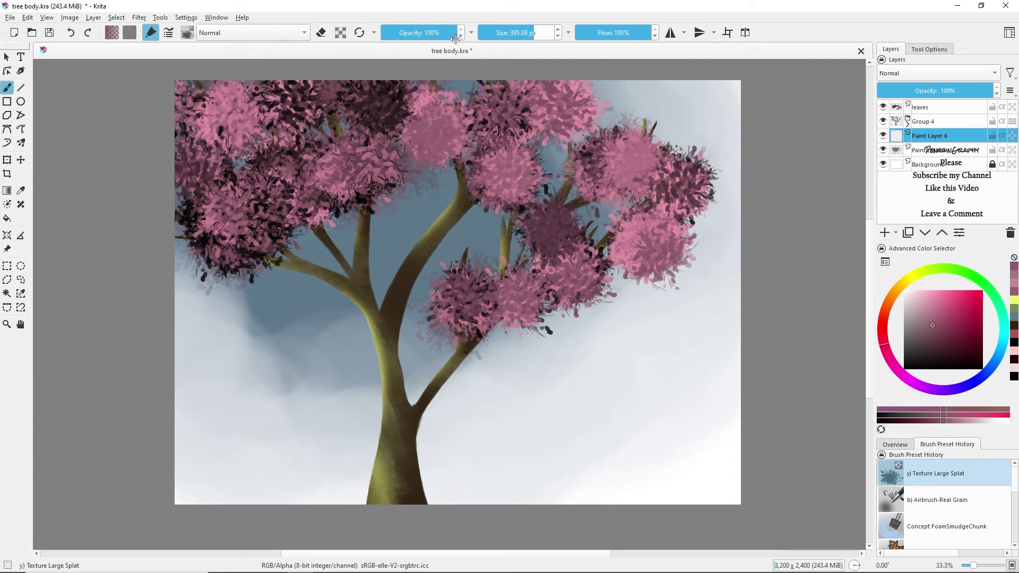
pyautogui.moveTo(533, 32); pyautogui.dragTo(540, 32)
pyautogui.moveTo(298, 223)
pyautogui.mouseDown()
pyautogui.moveTo(228, 249)
pyautogui.moveTo(210, 212)
pyautogui.moveTo(244, 176)
pyautogui.moveTo(366, 103)
pyautogui.moveTo(443, 163)
pyautogui.moveTo(478, 138)
pyautogui.moveTo(419, 197)
pyautogui.moveTo(304, 257)
pyautogui.moveTo(302, 292)
pyautogui.moveTo(579, 186)
pyautogui.moveTo(637, 300)
pyautogui.moveTo(422, 246)
pyautogui.moveTo(414, 223)
pyautogui.moveTo(446, 255)
pyautogui.moveTo(313, 292)
pyautogui.moveTo(215, 290)
pyautogui.moveTo(610, 117)
pyautogui.moveTo(711, 159)
pyautogui.mouseUp()
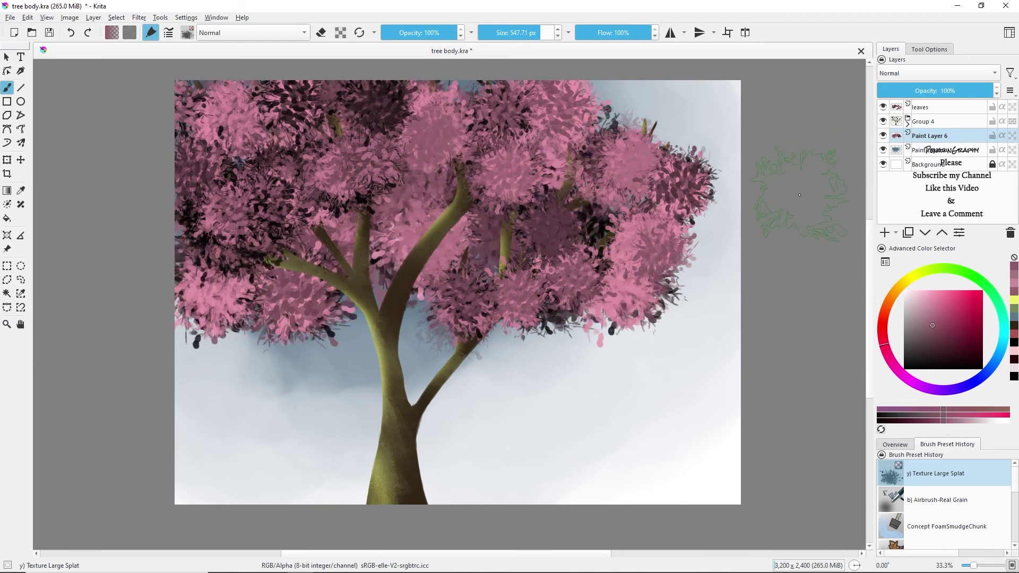
pyautogui.moveTo(587, 159); pyautogui.dragTo(687, 120)
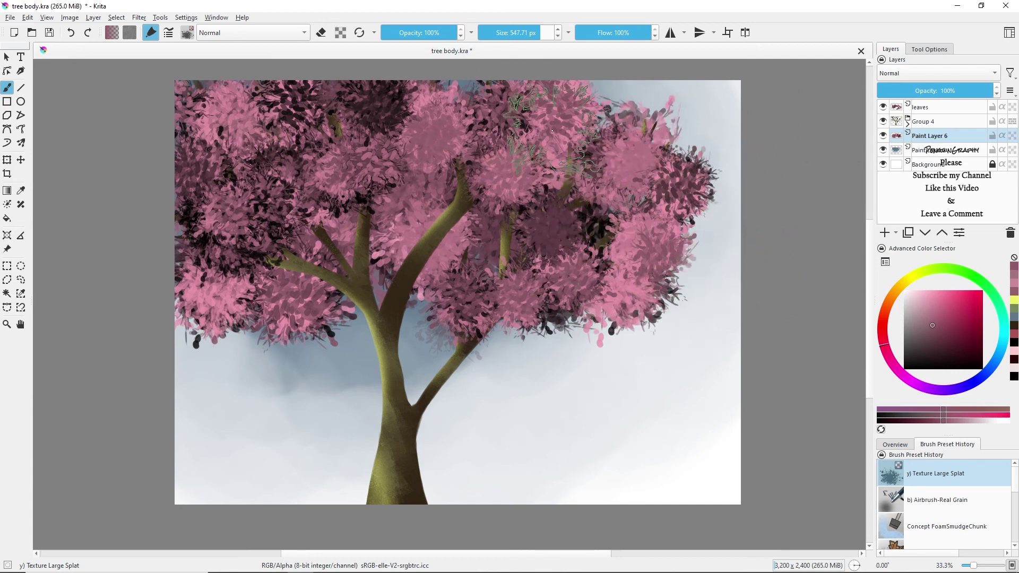
# - Erase parts of the foliage on the leaves layer to reveal more of the branches
pyautogui.click(934, 107)
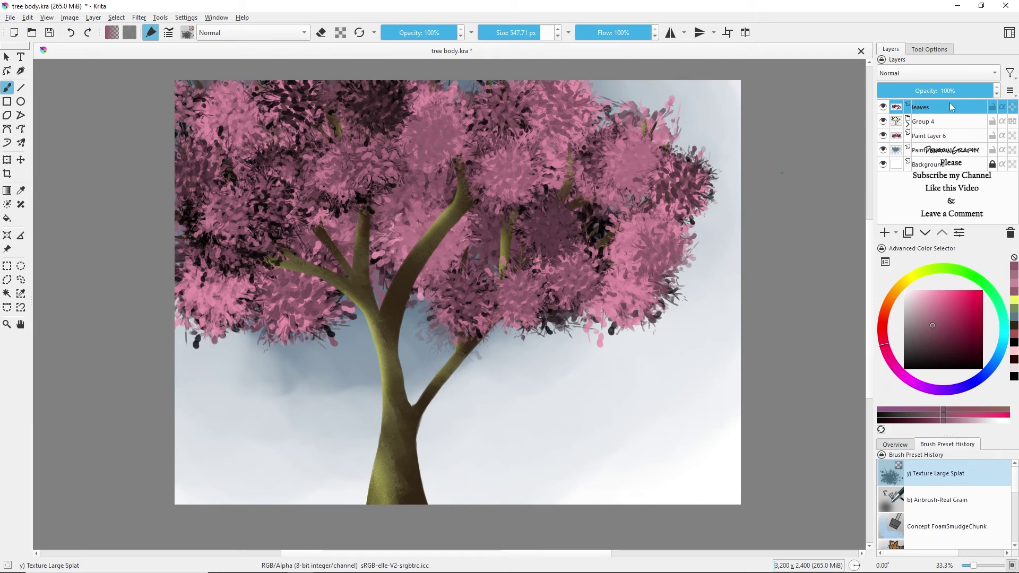
pyautogui.moveTo(317, 110)
pyautogui.mouseDown()
pyautogui.moveTo(228, 175)
pyautogui.moveTo(250, 160)
pyautogui.moveTo(287, 196)
pyautogui.moveTo(252, 247)
pyautogui.moveTo(212, 265)
pyautogui.moveTo(244, 228)
pyautogui.mouseUp()
pyautogui.moveTo(502, 180)
pyautogui.mouseDown()
pyautogui.moveTo(422, 144)
pyautogui.moveTo(453, 139)
pyautogui.moveTo(366, 124)
pyautogui.moveTo(452, 172)
pyautogui.moveTo(489, 134)
pyautogui.moveTo(603, 165)
pyautogui.moveTo(614, 238)
pyautogui.moveTo(623, 211)
pyautogui.moveTo(673, 241)
pyautogui.moveTo(581, 168)
pyautogui.moveTo(582, 252)
pyautogui.moveTo(552, 280)
pyautogui.moveTo(625, 308)
pyautogui.moveTo(651, 342)
pyautogui.moveTo(654, 329)
pyautogui.moveTo(614, 279)
pyautogui.moveTo(632, 258)
pyautogui.moveTo(338, 210)
pyautogui.moveTo(275, 230)
pyautogui.moveTo(265, 255)
pyautogui.moveTo(310, 232)
pyautogui.moveTo(292, 229)
pyautogui.moveTo(391, 241)
pyautogui.moveTo(447, 280)
pyautogui.moveTo(409, 263)
pyautogui.mouseUp()
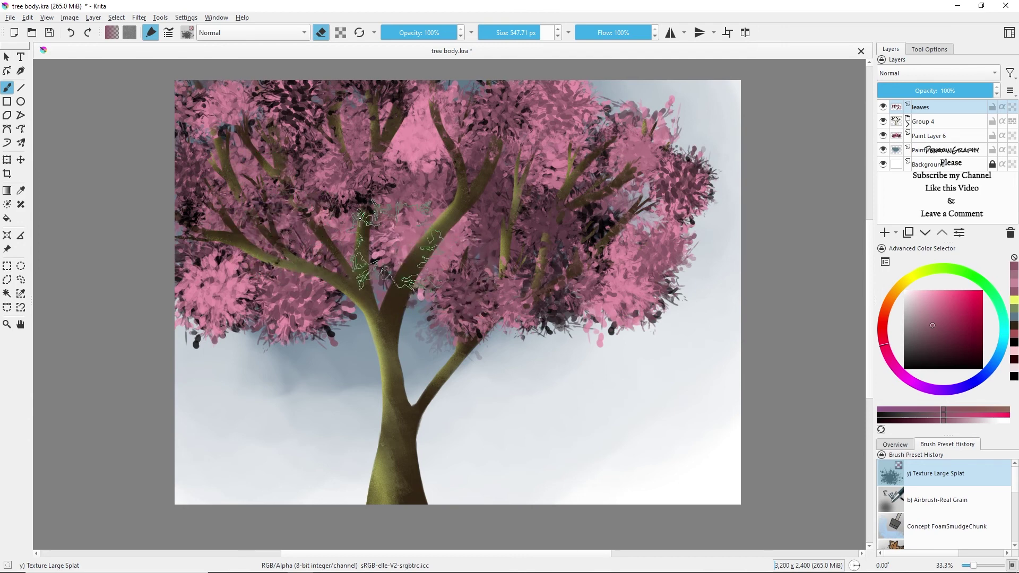
# - Turn off eraser mode and paint new pink foliage clusters over parts of the branches, using smaller brush sizes for some
pyautogui.click(320, 35)
pyautogui.moveTo(361, 186); pyautogui.dragTo(354, 191)
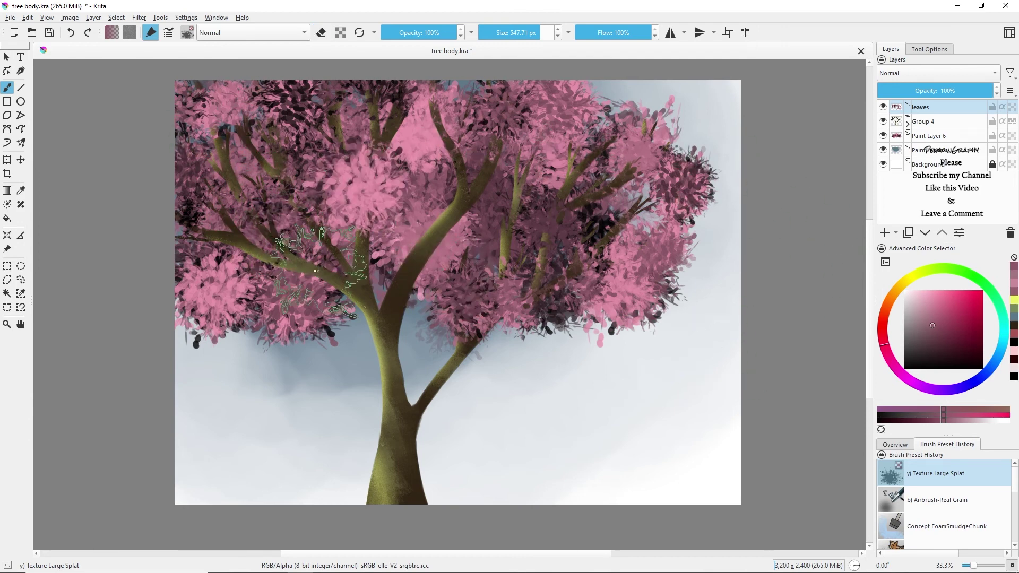
pyautogui.moveTo(303, 281); pyautogui.dragTo(291, 289)
pyautogui.moveTo(472, 298); pyautogui.dragTo(324, 298)
pyautogui.moveTo(255, 199); pyautogui.dragTo(248, 208)
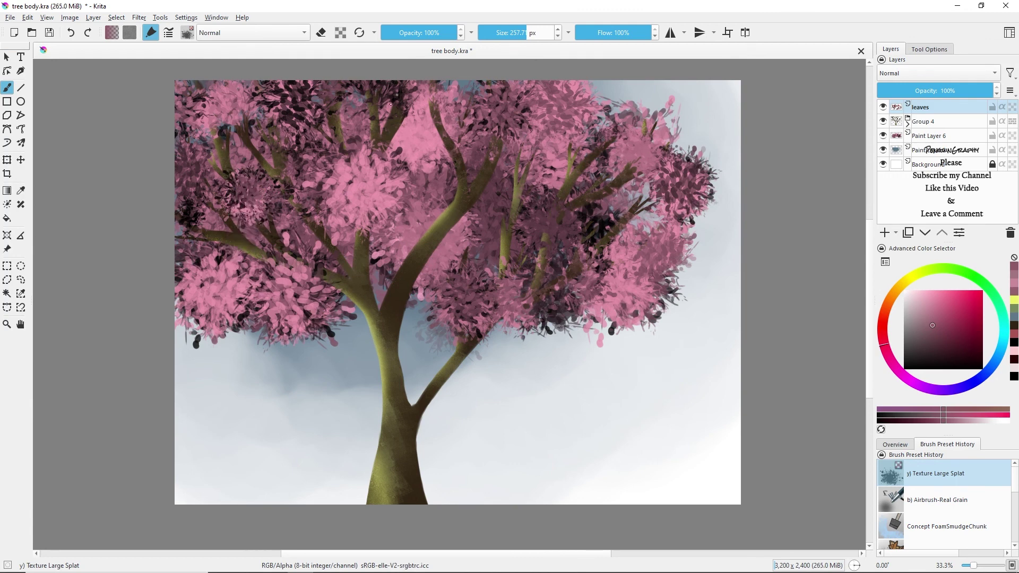
pyautogui.press(']')
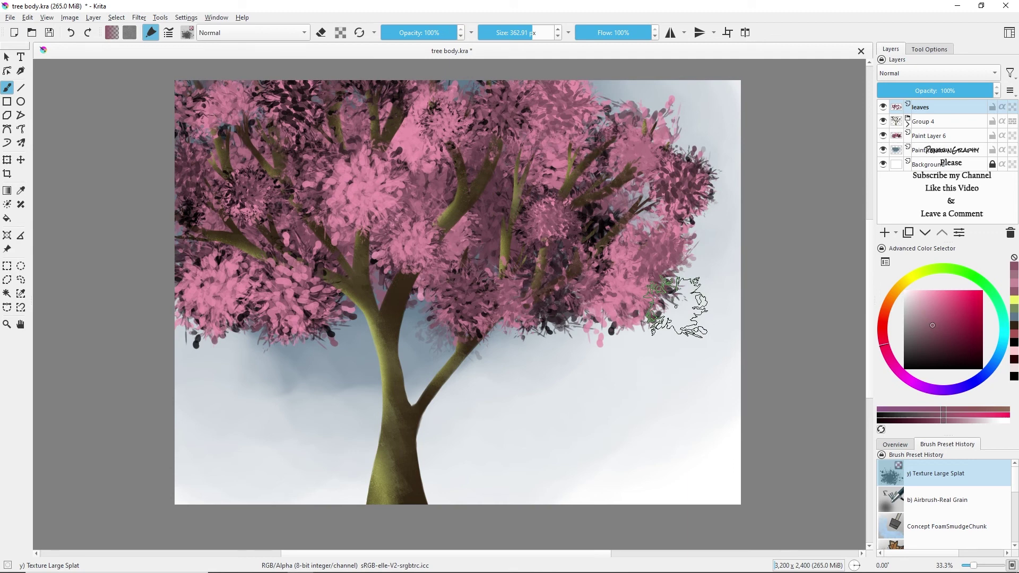
# - Lock the alpha of the leaves layer and Paint Layer 6, and choose the Airbrush-Real Grain brush in Overlay blending mode
pyautogui.moveTo(940, 137)
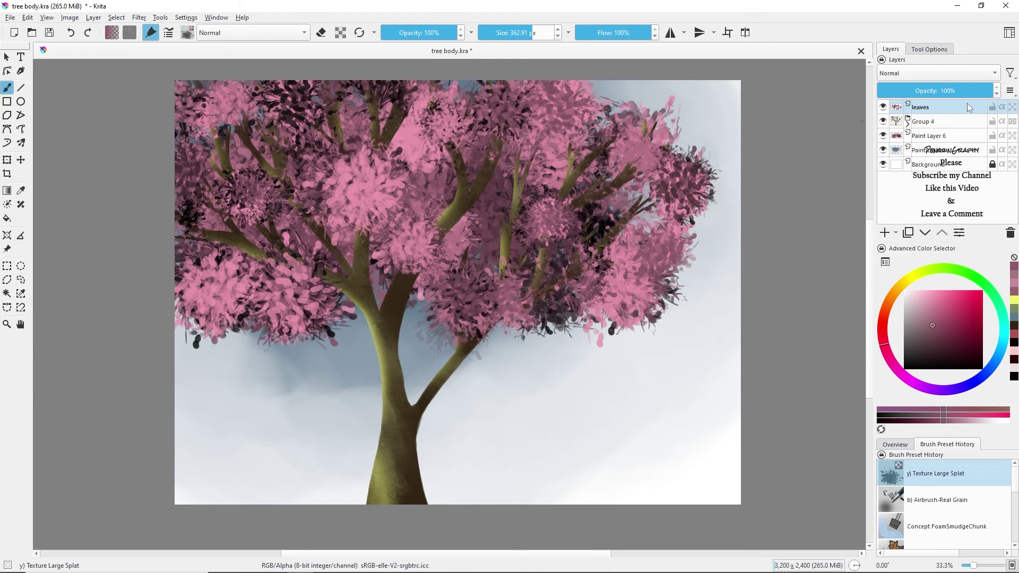
pyautogui.click(1012, 109)
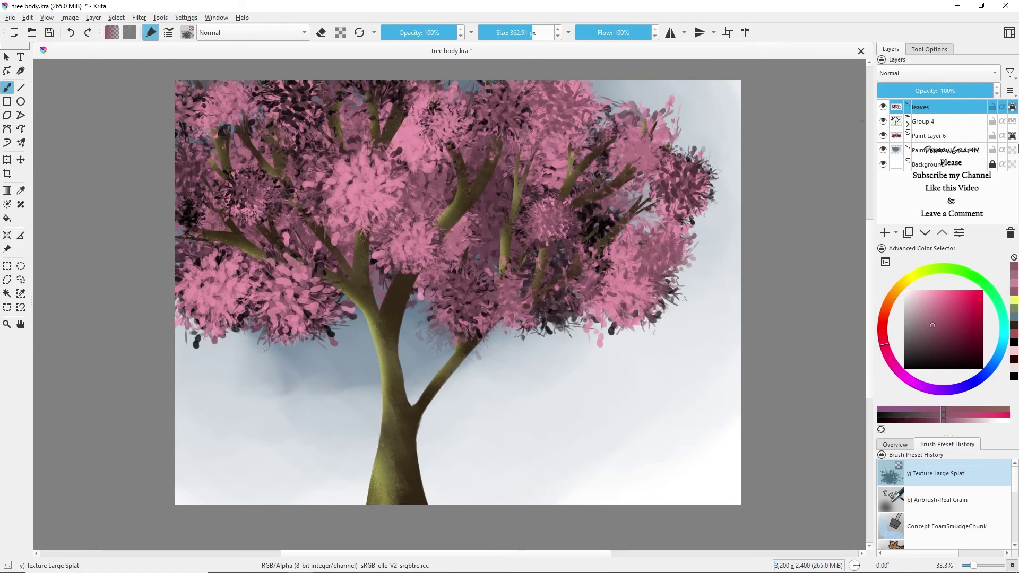
pyautogui.click(188, 35)
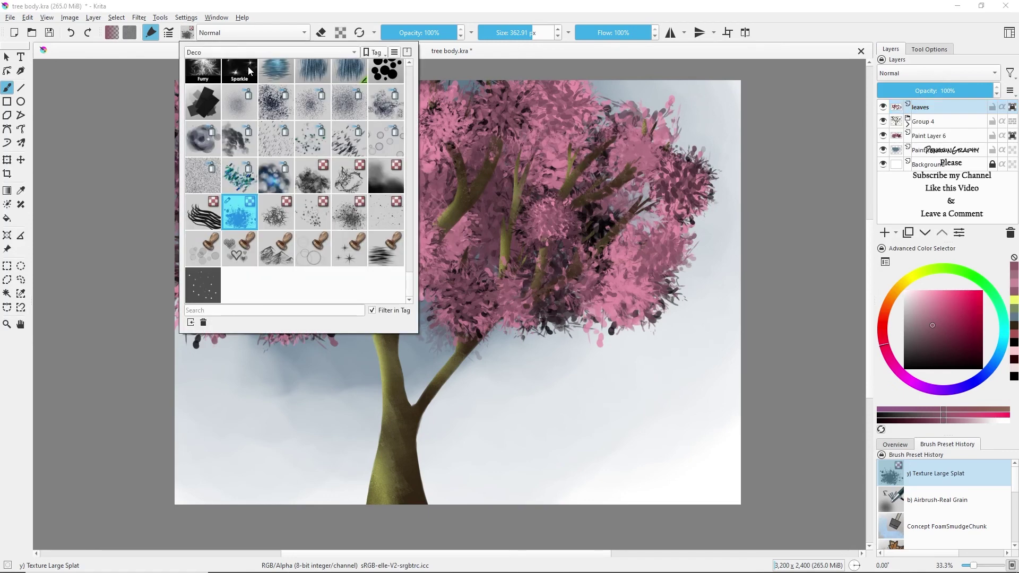
pyautogui.click(218, 53)
pyautogui.click(217, 73)
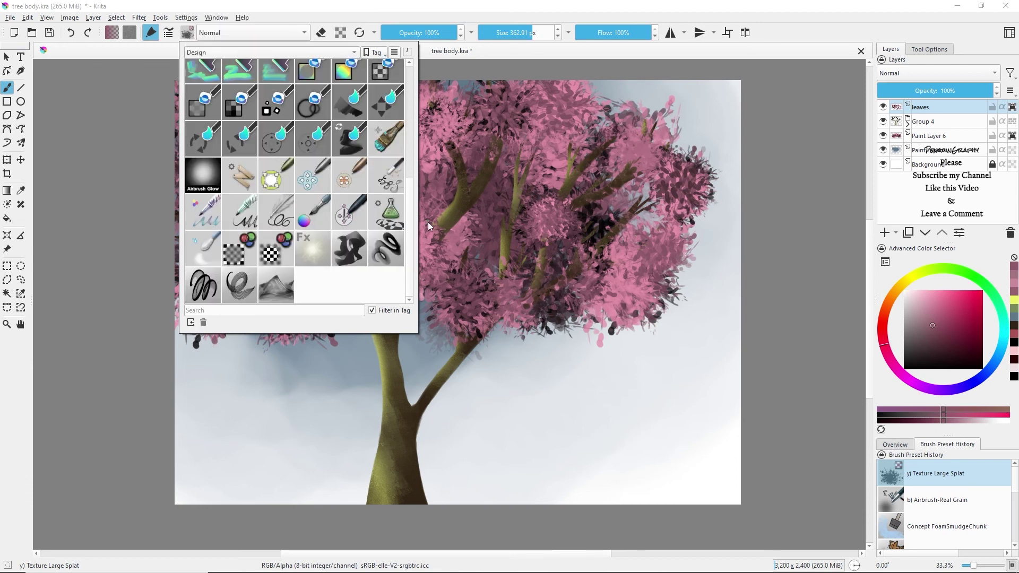
pyautogui.moveTo(412, 230); pyautogui.dragTo(408, 87)
pyautogui.click(211, 109)
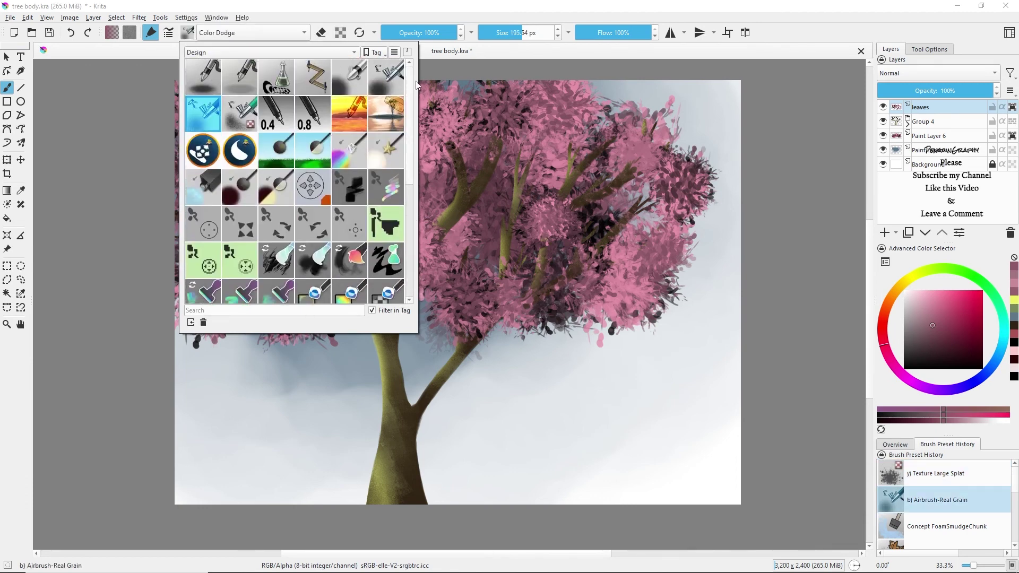
pyautogui.click(256, 33)
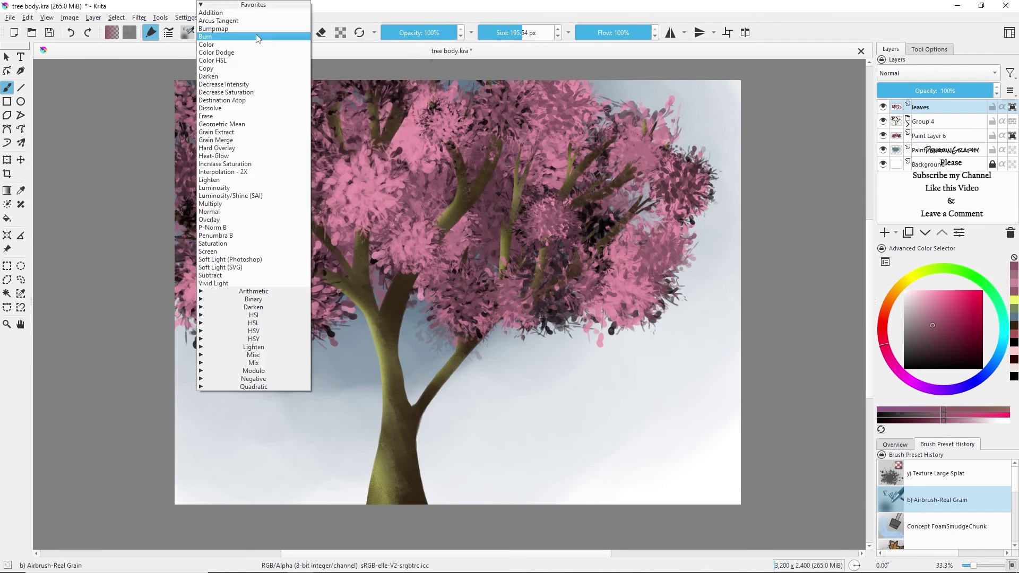
pyautogui.click(218, 220)
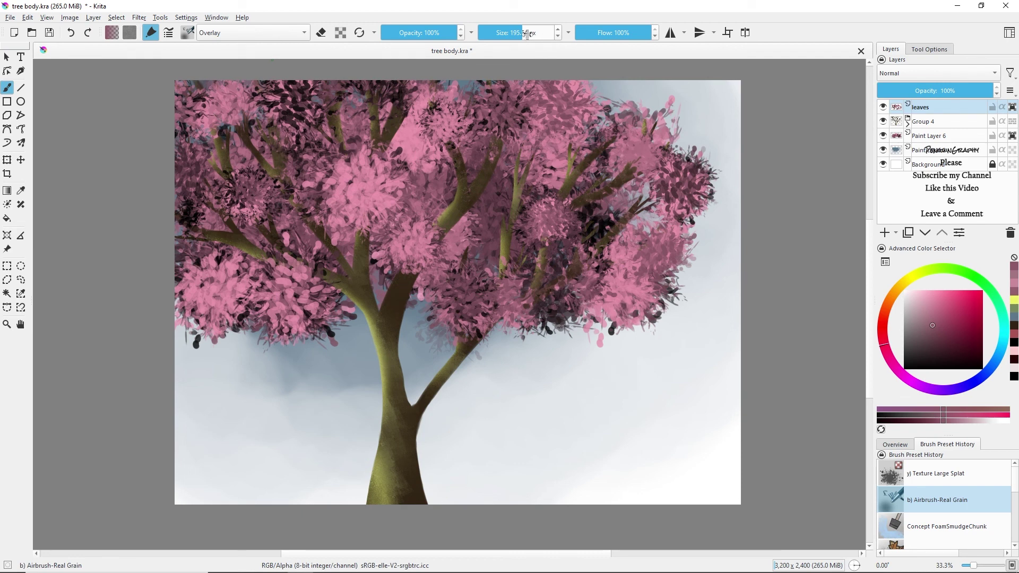
# - Set a muted orange-brown colour and a 1000 px brush size, and tint several foliage clusters on the leaves layer
pyautogui.moveTo(916, 281); pyautogui.dragTo(889, 307)
pyautogui.moveTo(942, 325); pyautogui.dragTo(939, 314)
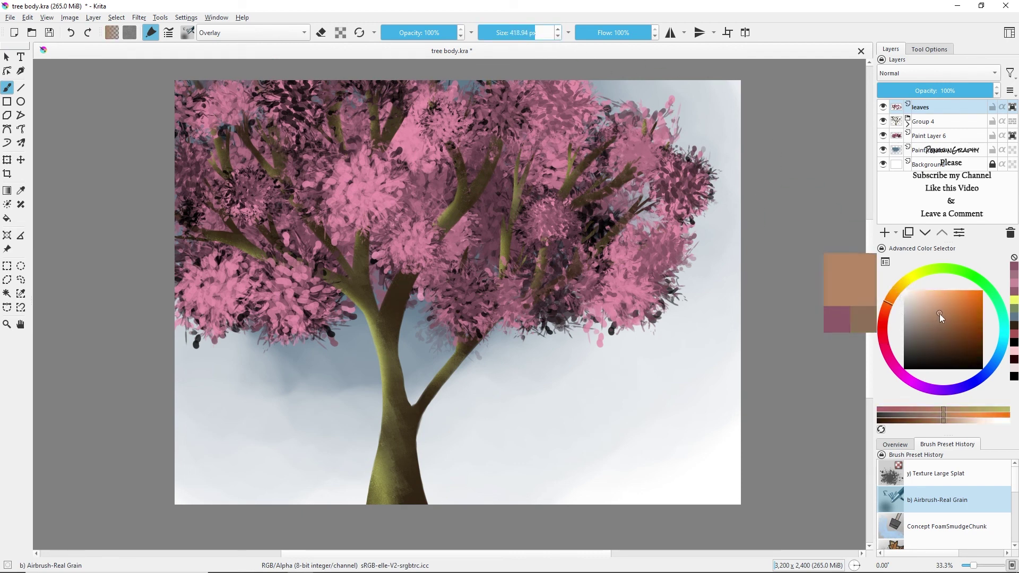
pyautogui.click(938, 319)
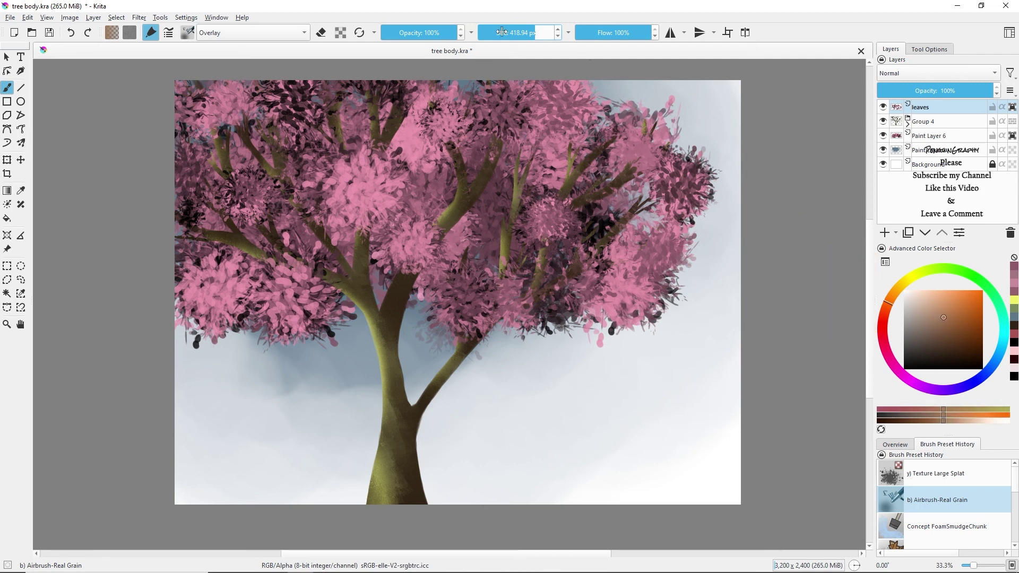
pyautogui.moveTo(542, 32); pyautogui.dragTo(554, 33)
pyautogui.click(431, 105)
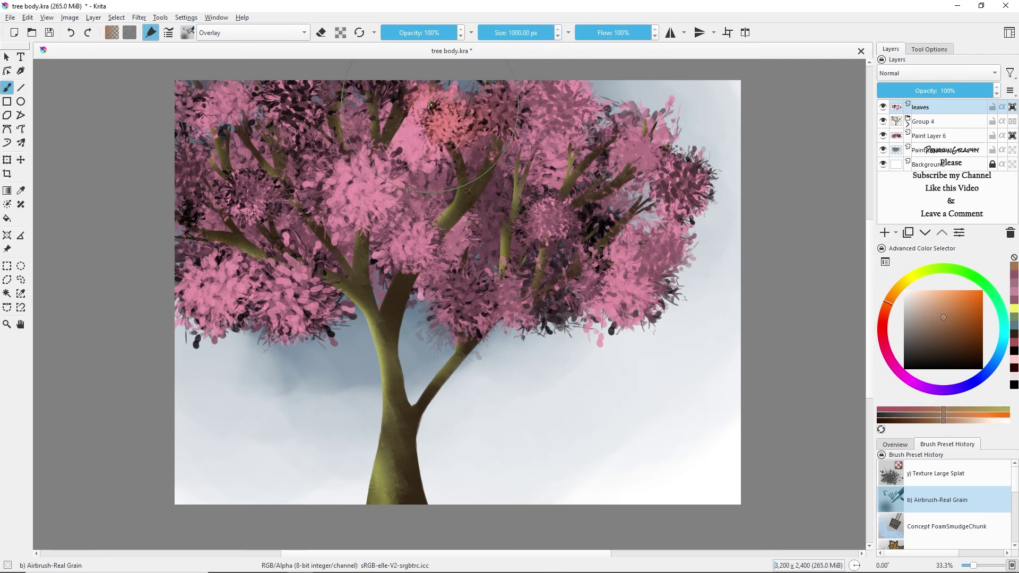
pyautogui.click(249, 194)
# - Tint the foliage on Paint Layer 6 and the leaves layer with warmer reddish tones, using a darker, more saturated orange-brown
pyautogui.press('pagedown')
pyautogui.press('pagedown')
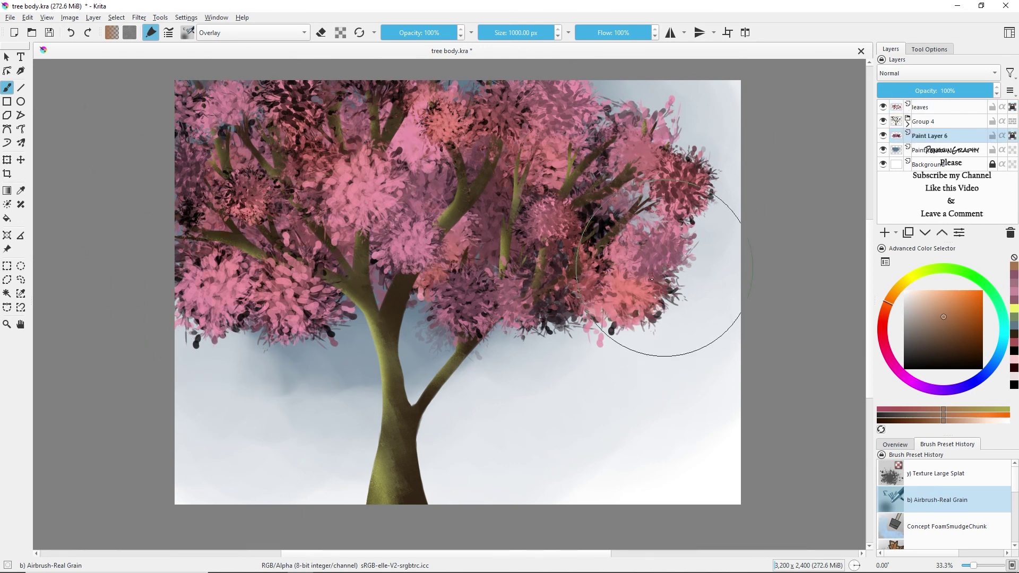
pyautogui.click(966, 332)
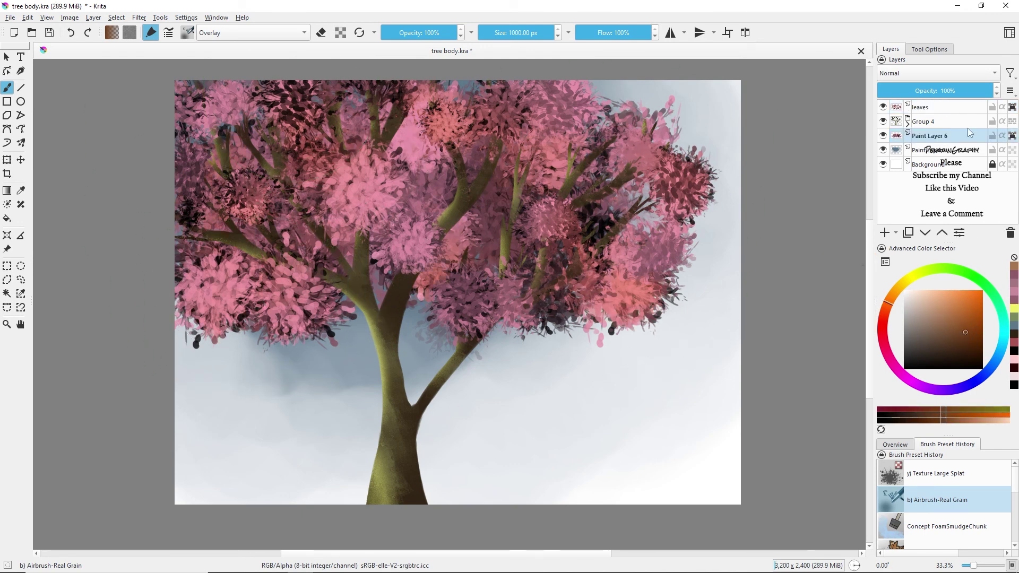
pyautogui.moveTo(375, 416); pyautogui.dragTo(495, 357)
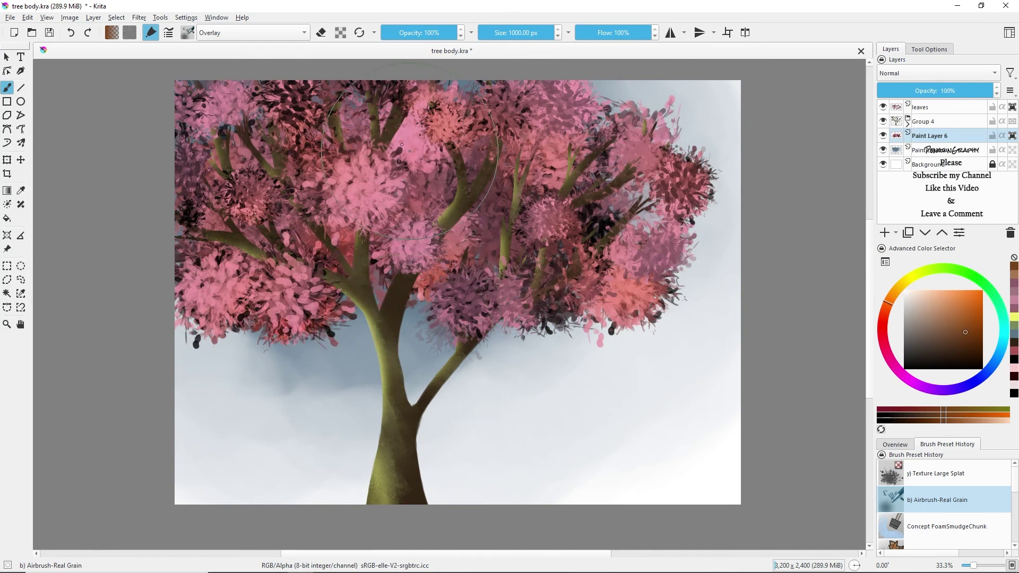
pyautogui.moveTo(591, 102)
pyautogui.mouseDown()
pyautogui.moveTo(618, 130)
pyautogui.moveTo(591, 102)
pyautogui.mouseUp()
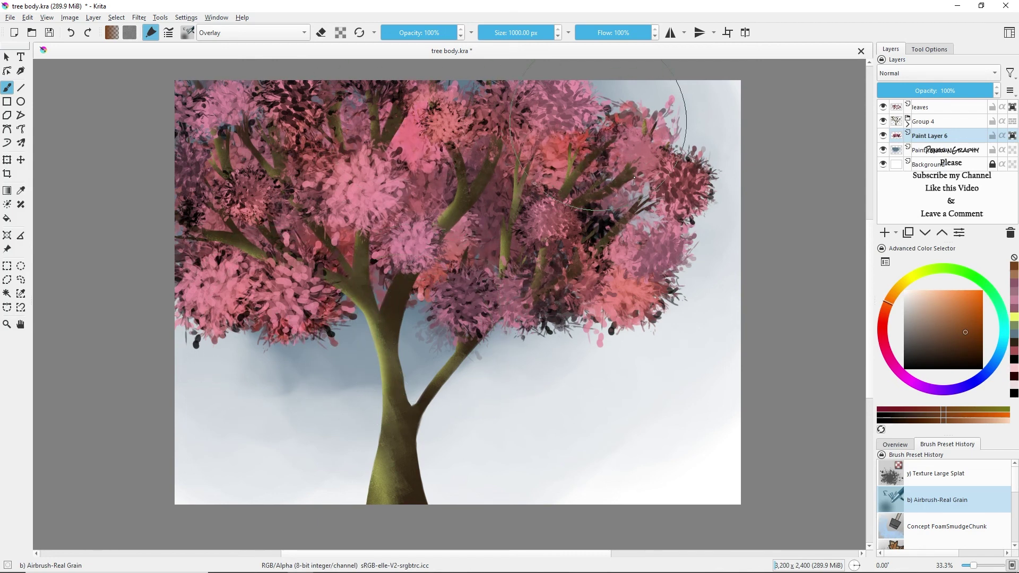
pyautogui.click(942, 109)
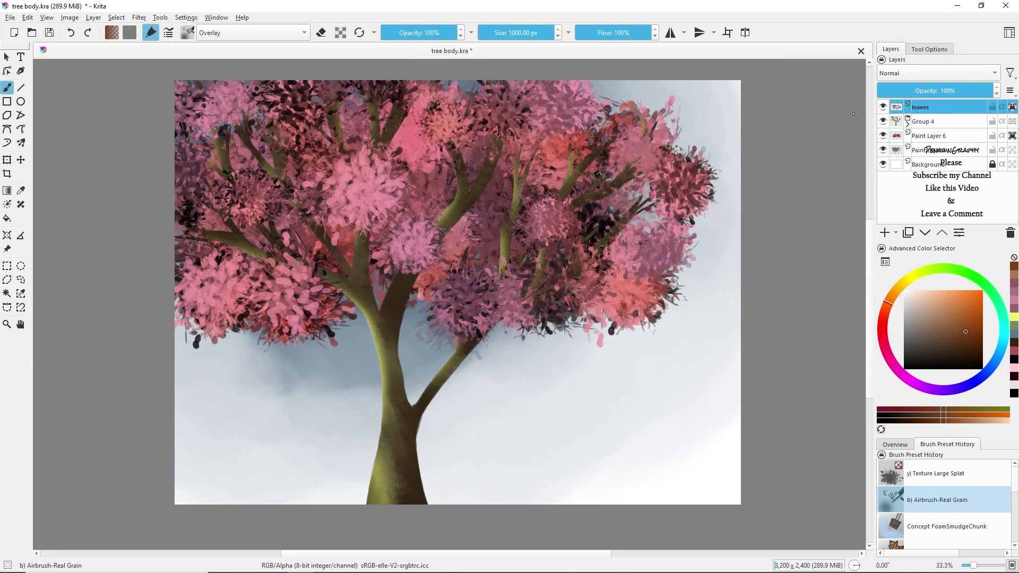
pyautogui.moveTo(295, 318)
pyautogui.mouseDown()
pyautogui.moveTo(371, 223)
pyautogui.moveTo(420, 127)
pyautogui.moveTo(486, 313)
pyautogui.mouseUp()
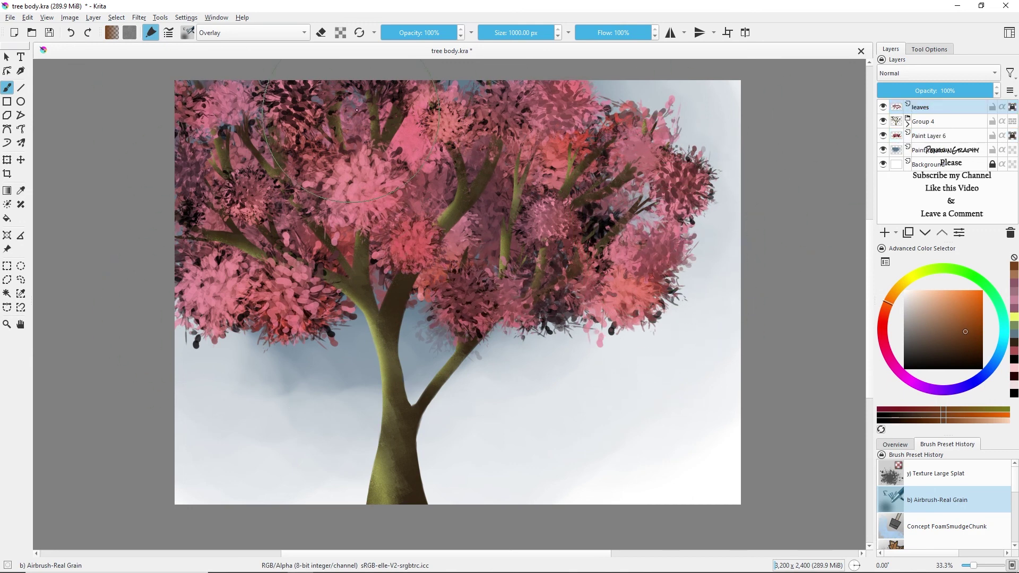